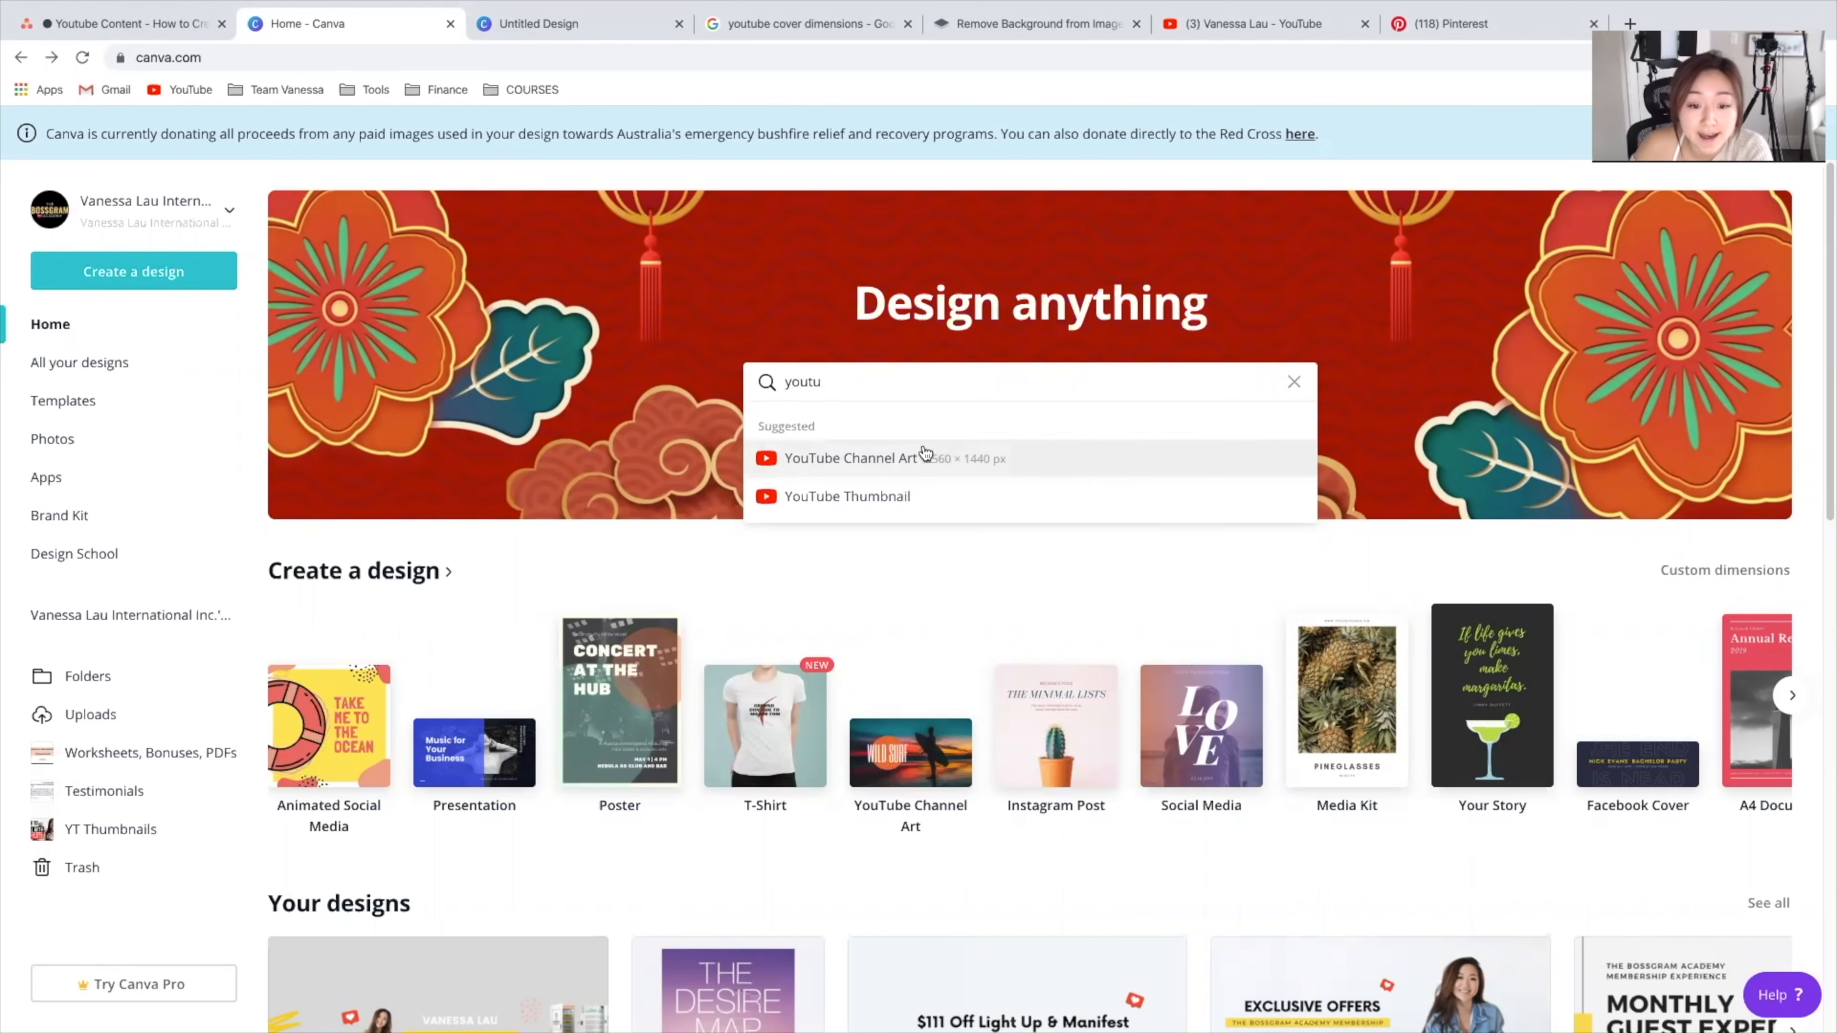
Step: Create a blank YouTube Channel Art design and switch to the YouTube cover dimensions search
{"action": "left_click", "coordinate": [839, 461]}
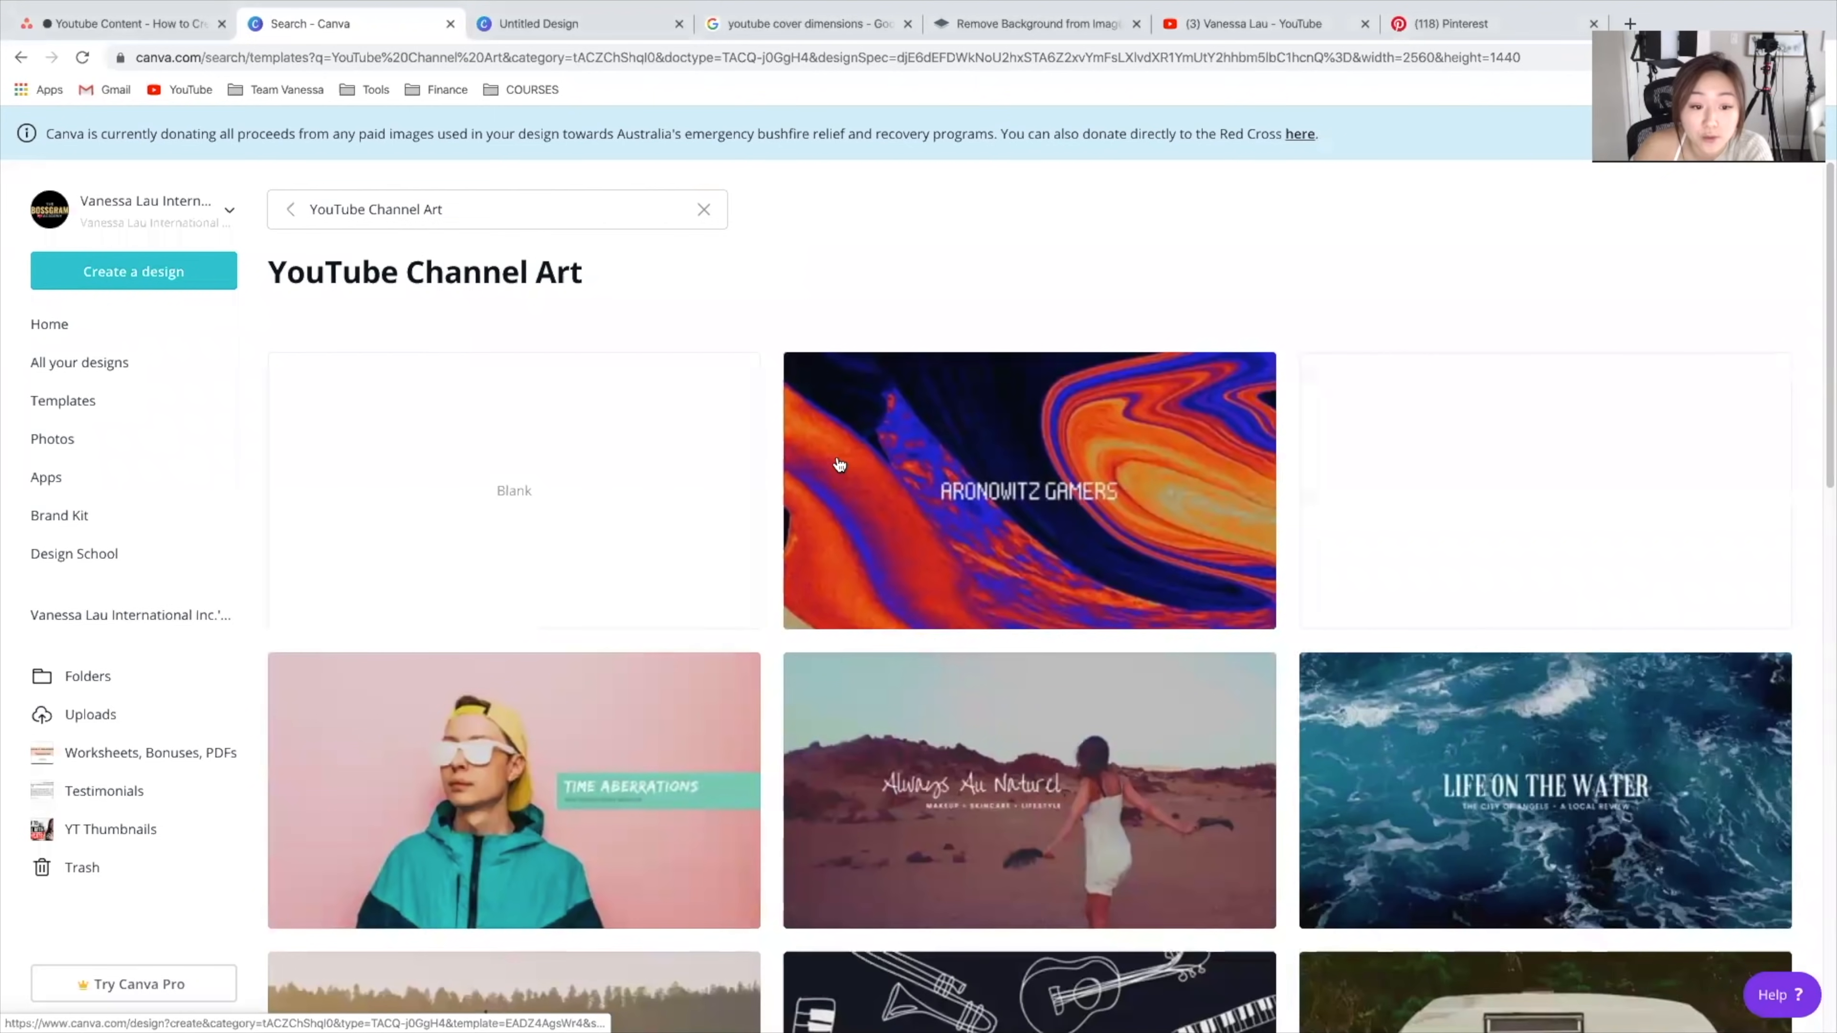
{"action": "left_click", "coordinate": [533, 495]}
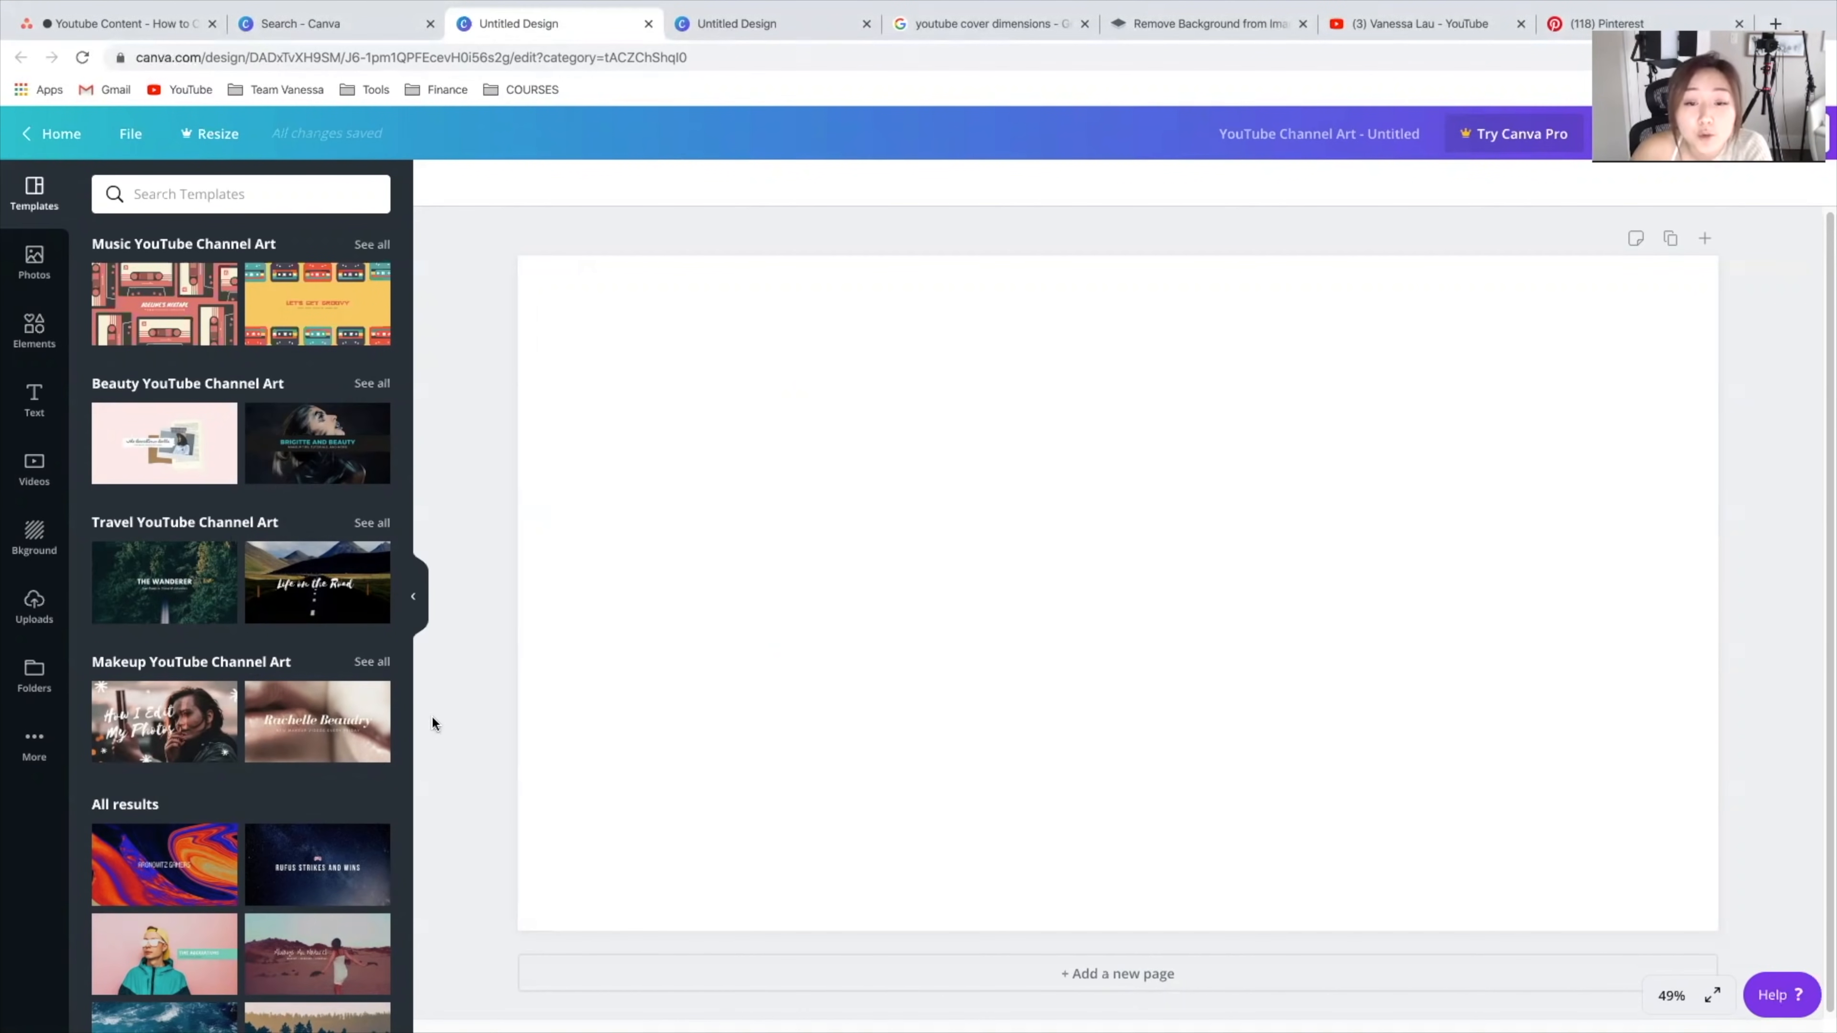
{"action": "left_click", "coordinate": [1009, 24]}
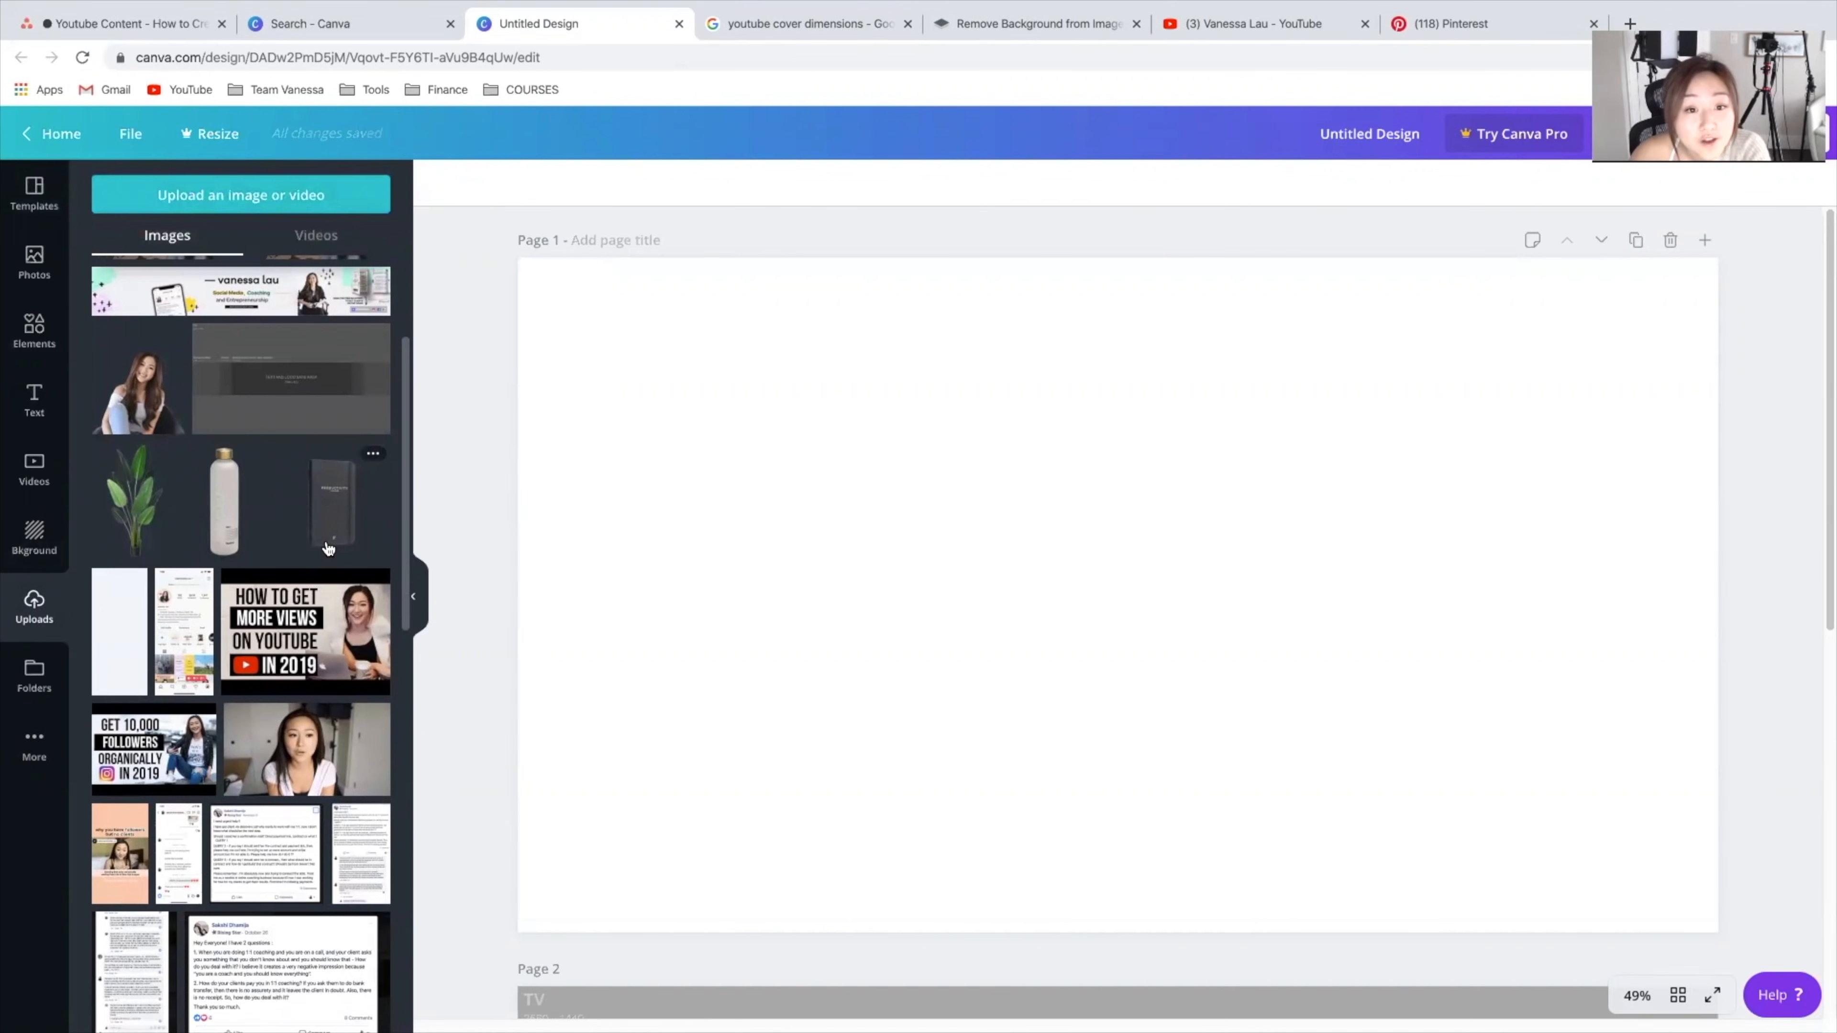
Step: Add the uploaded channel art dimension template to page 1 and enlarge it to fill the page at 2,560 x 1,440
{"action": "left_click", "coordinate": [317, 415]}
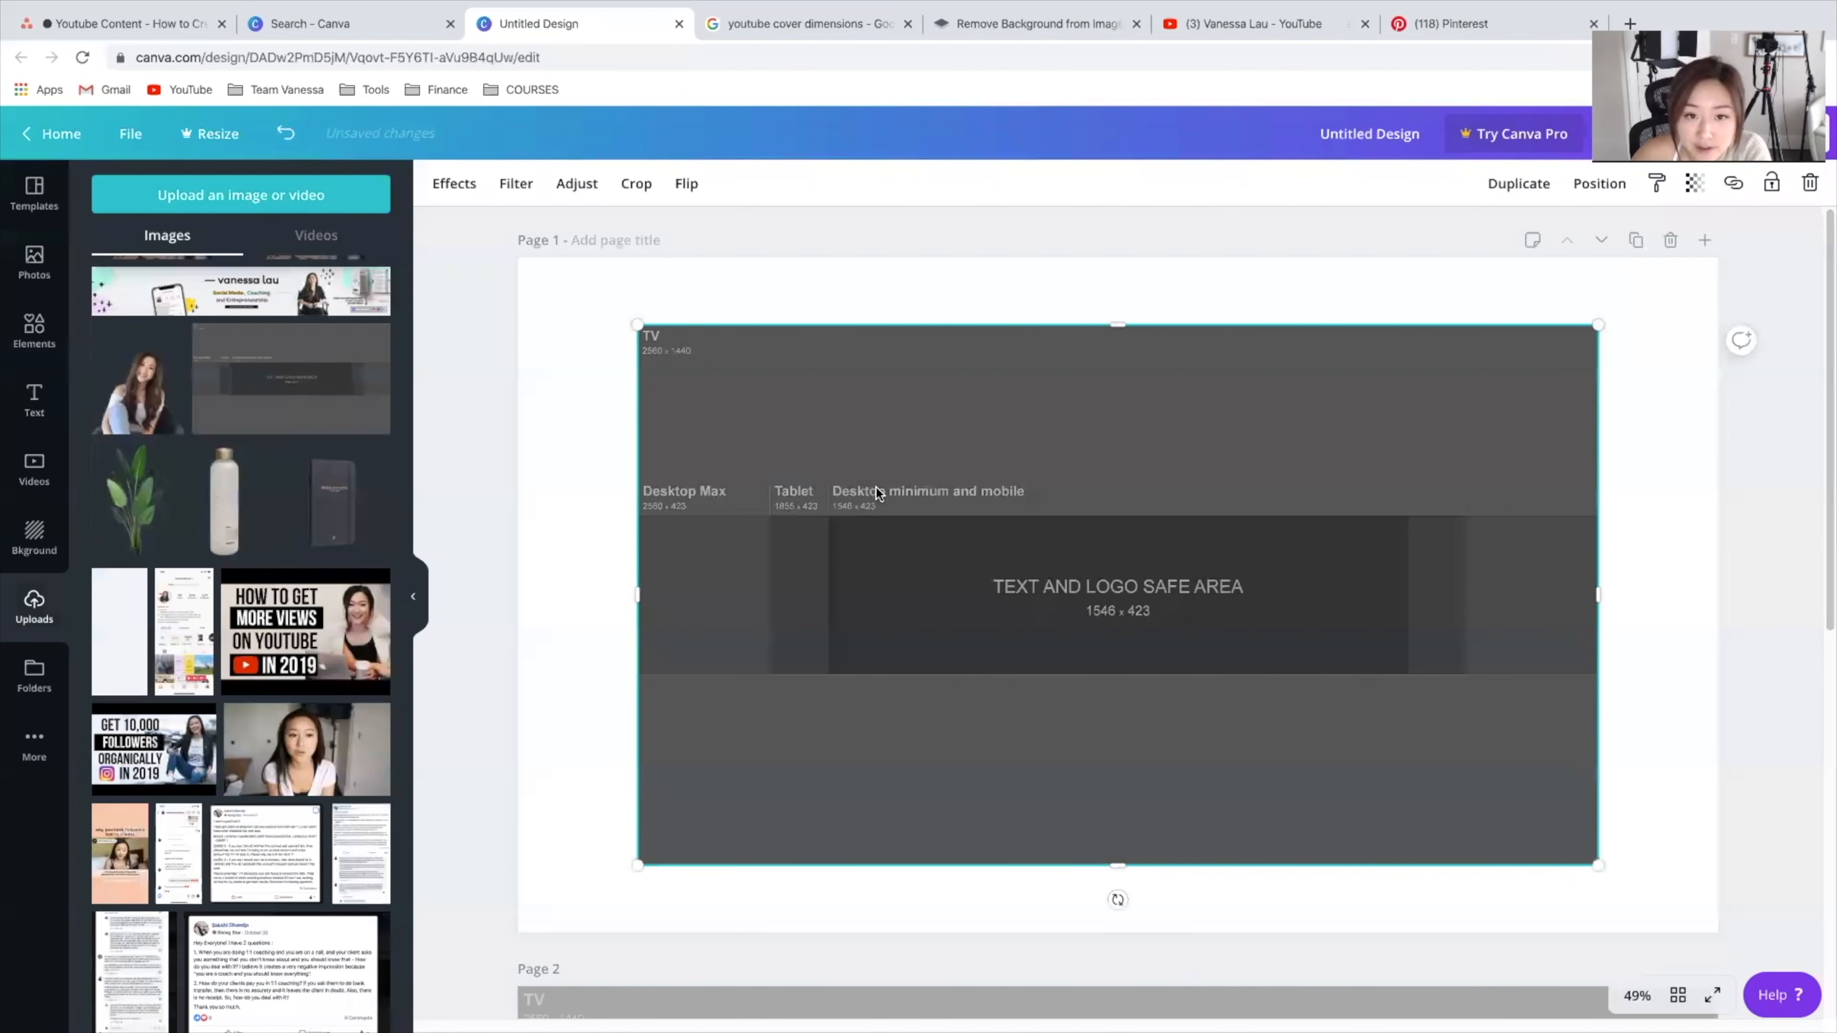
{"action": "left_click_drag", "start_coordinate": [637, 325], "coordinate": [517, 257]}
{"action": "left_click_drag", "start_coordinate": [1598, 864], "coordinate": [1716, 924]}
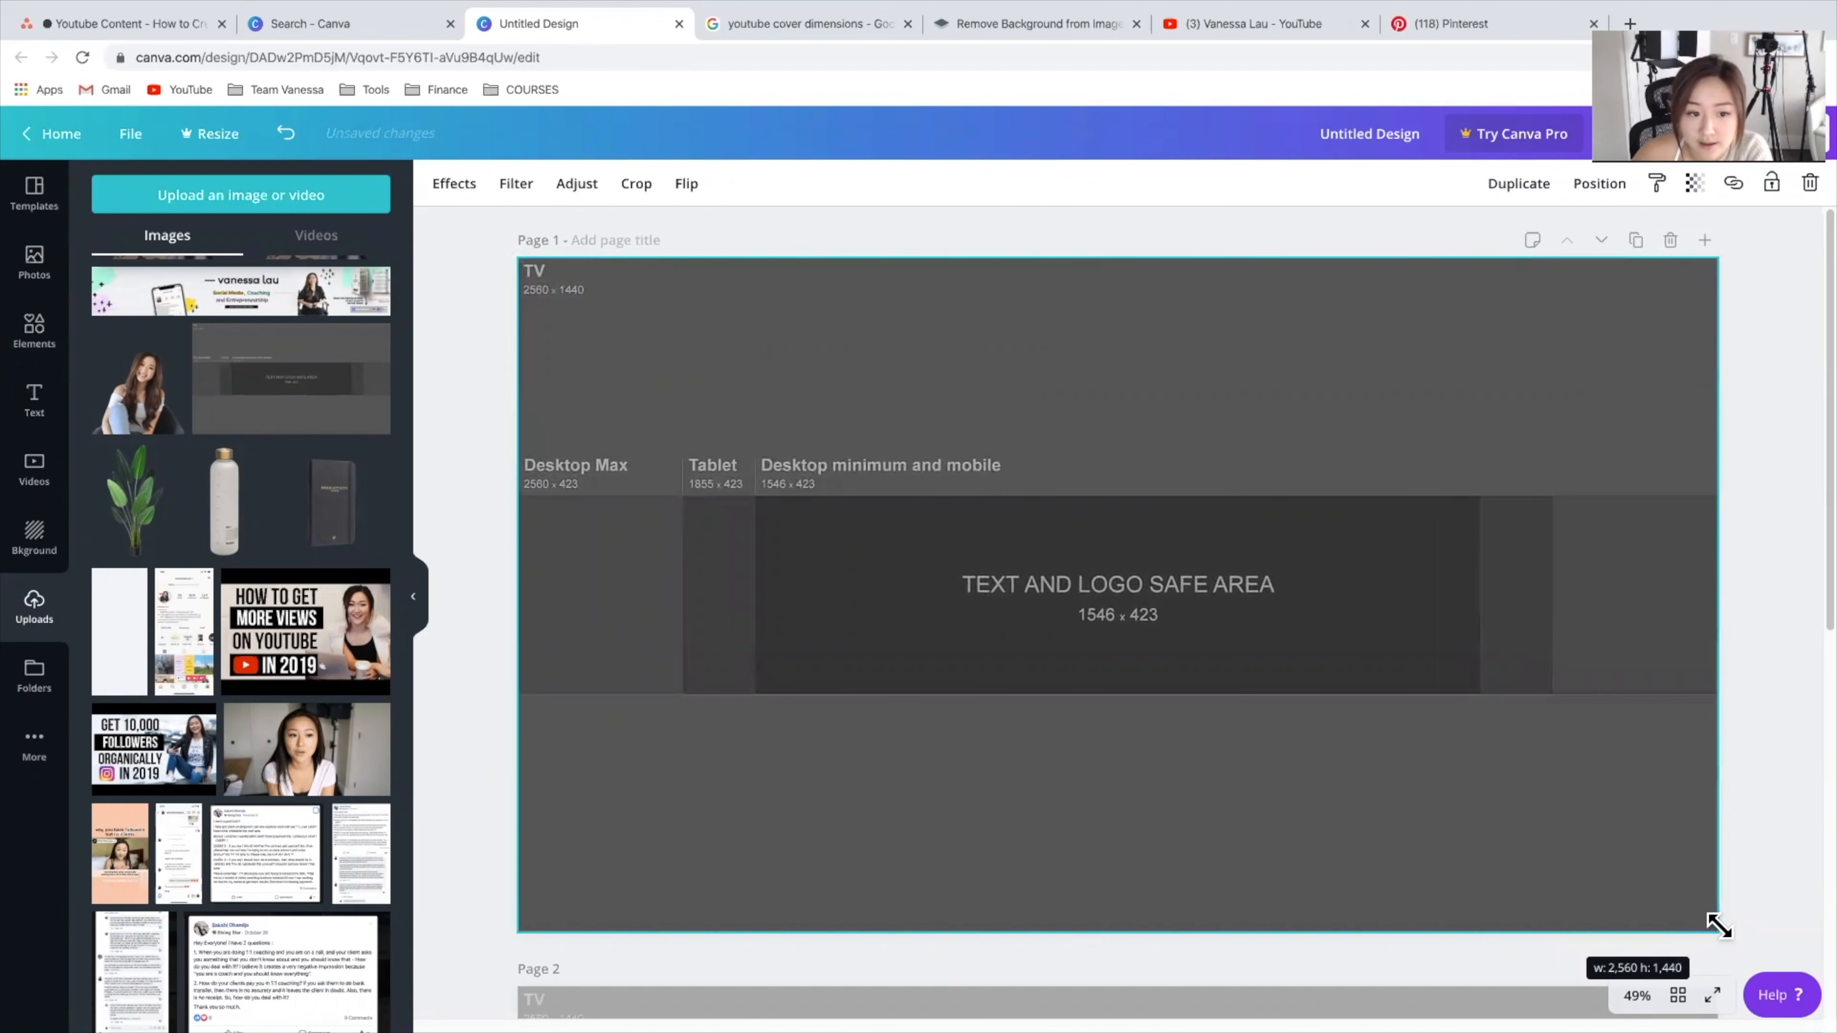
{"action": "left_click", "coordinate": [1774, 816]}
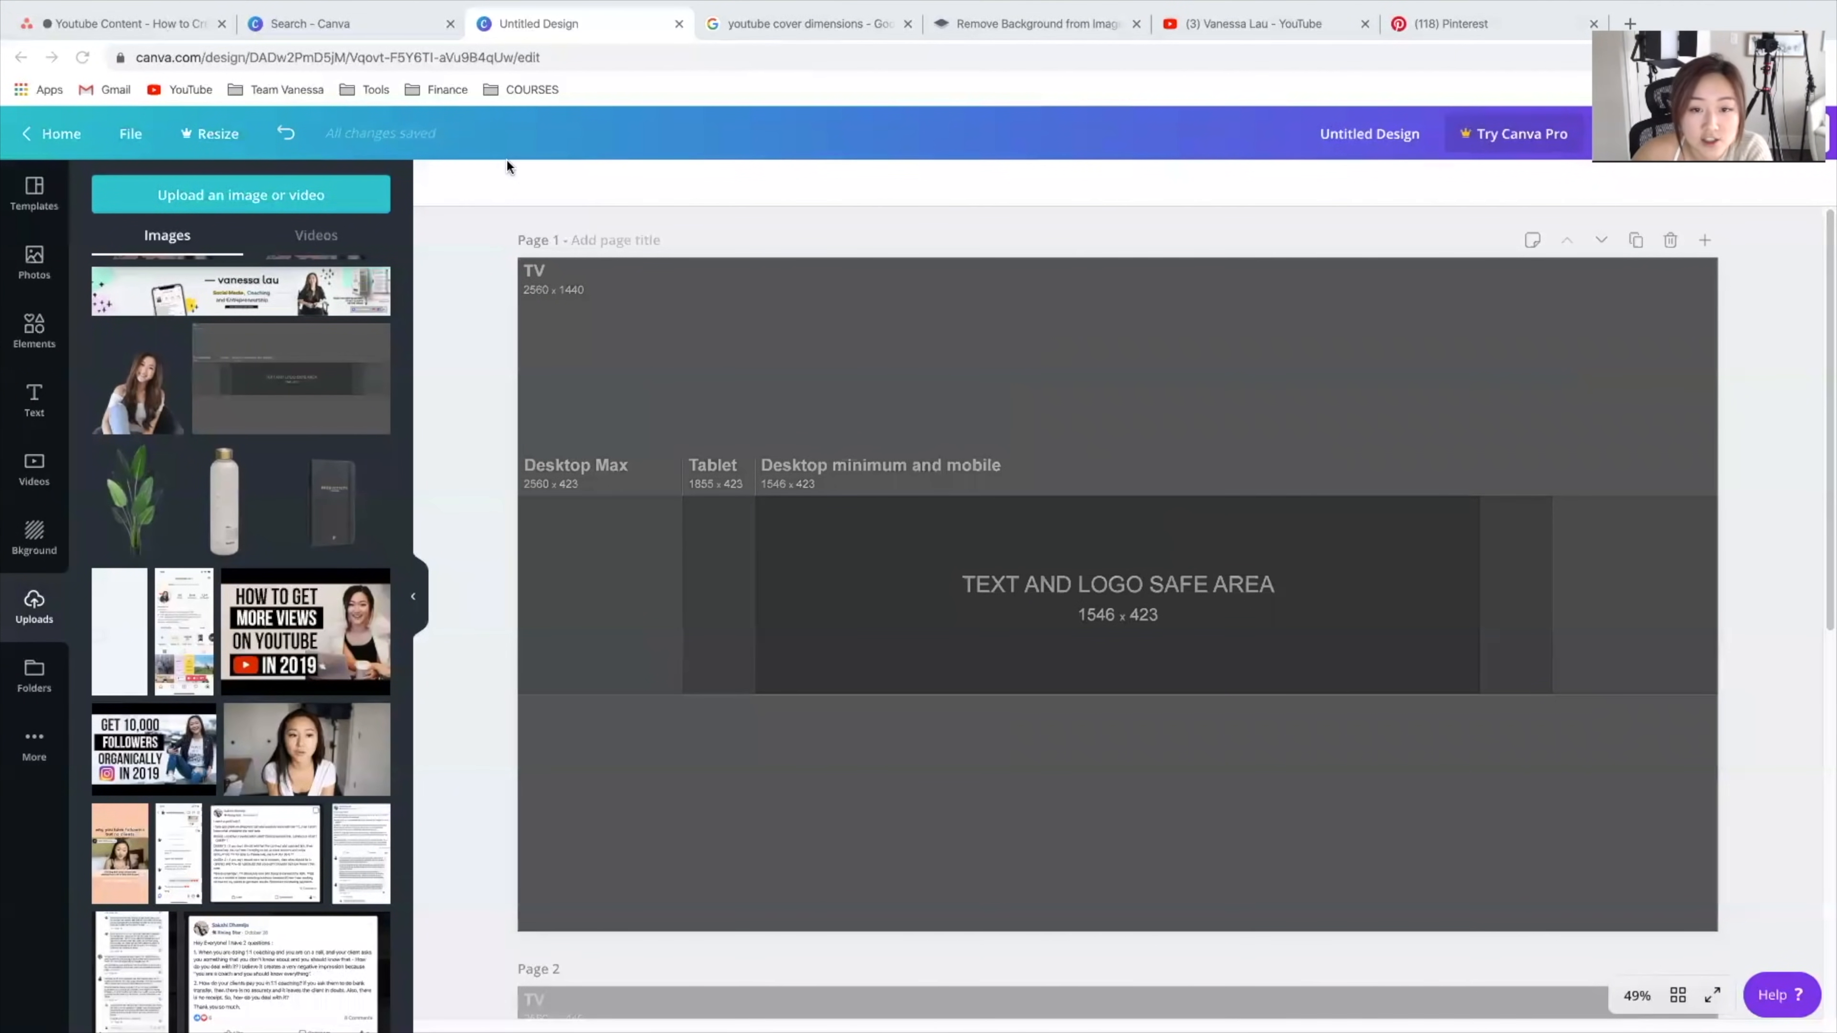
Step: Lock the full-page dimension template in place on page 1
{"action": "left_click_drag", "start_coordinate": [1162, 419], "coordinate": [1413, 486]}
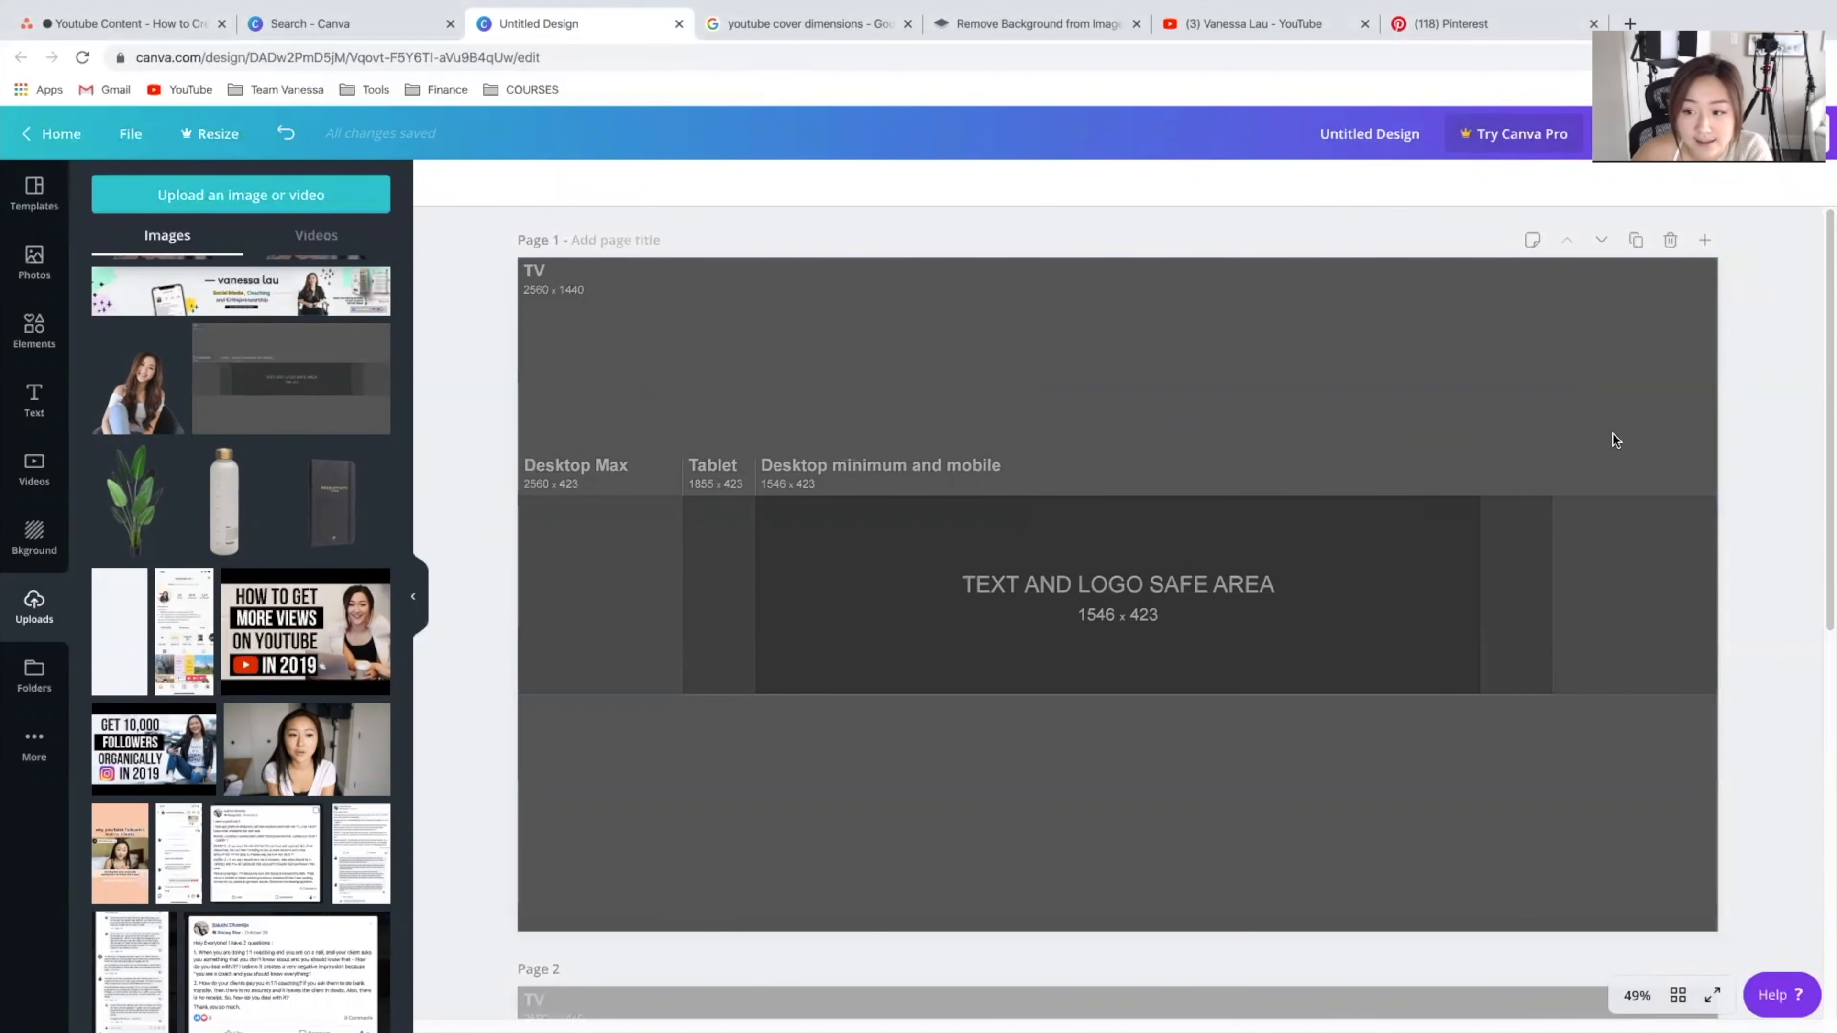
{"action": "left_click", "coordinate": [1495, 377]}
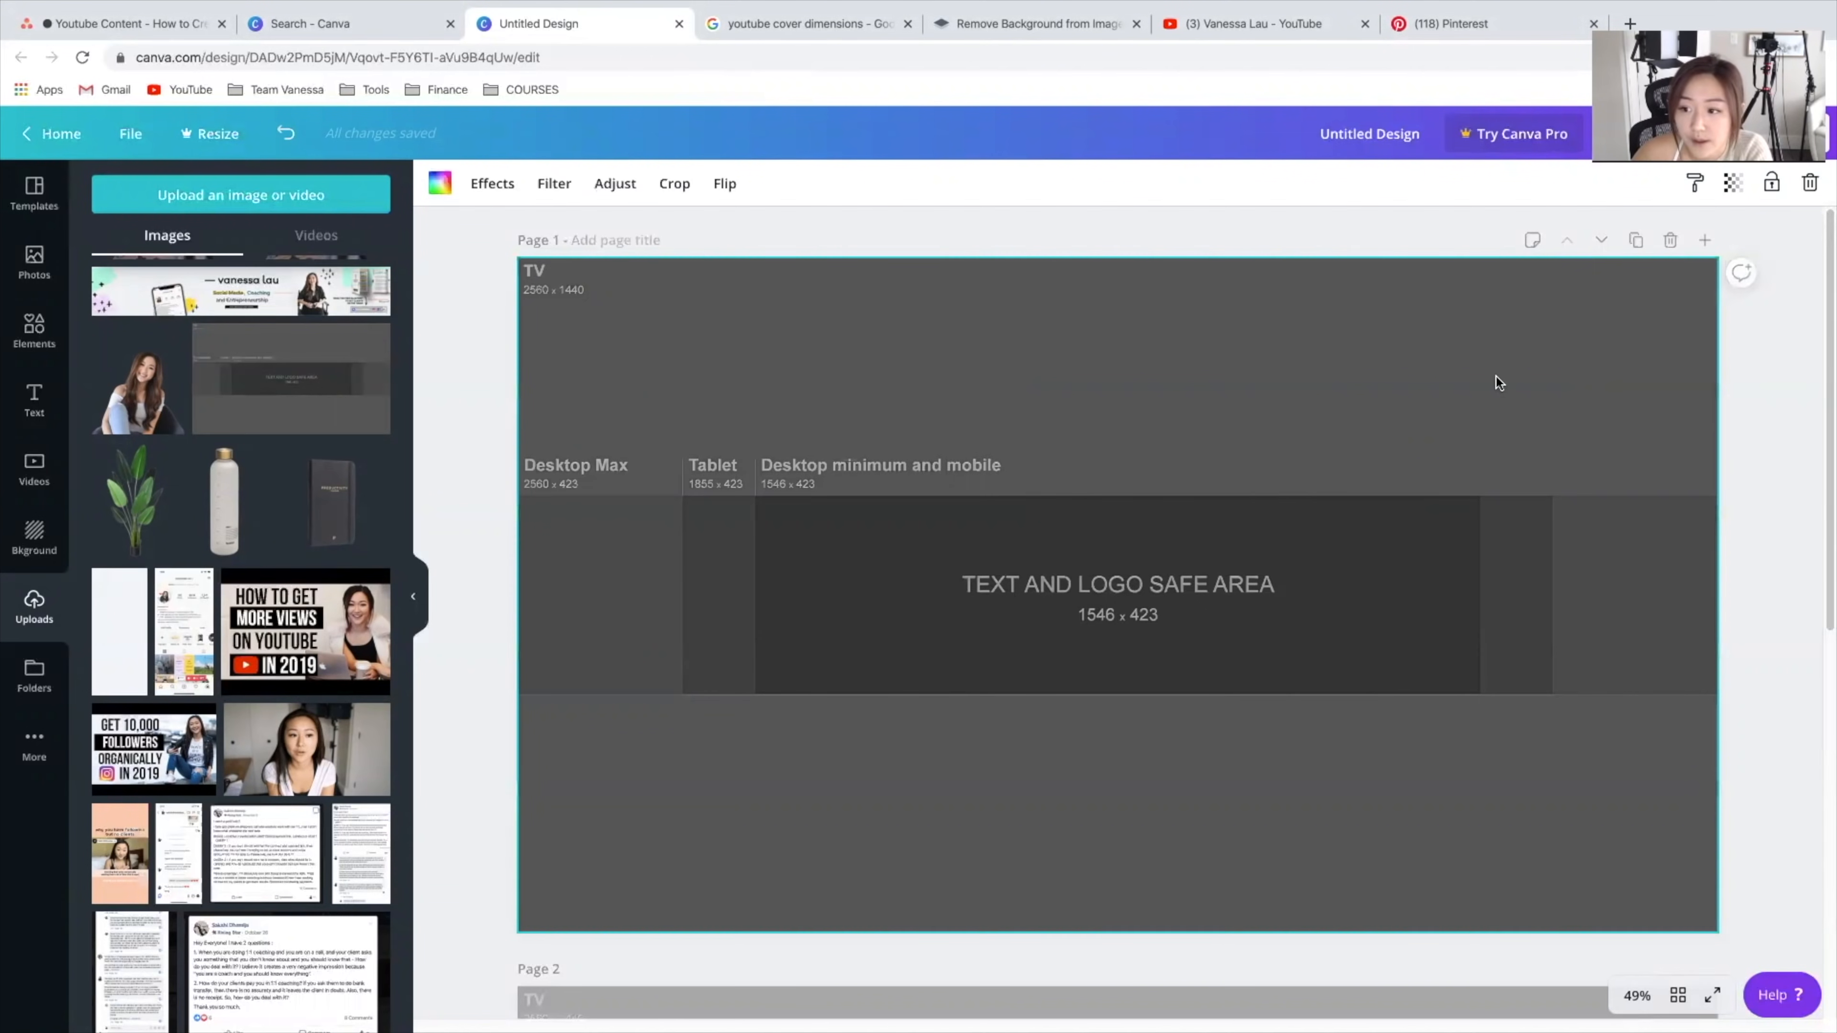
{"action": "left_click", "coordinate": [1772, 185]}
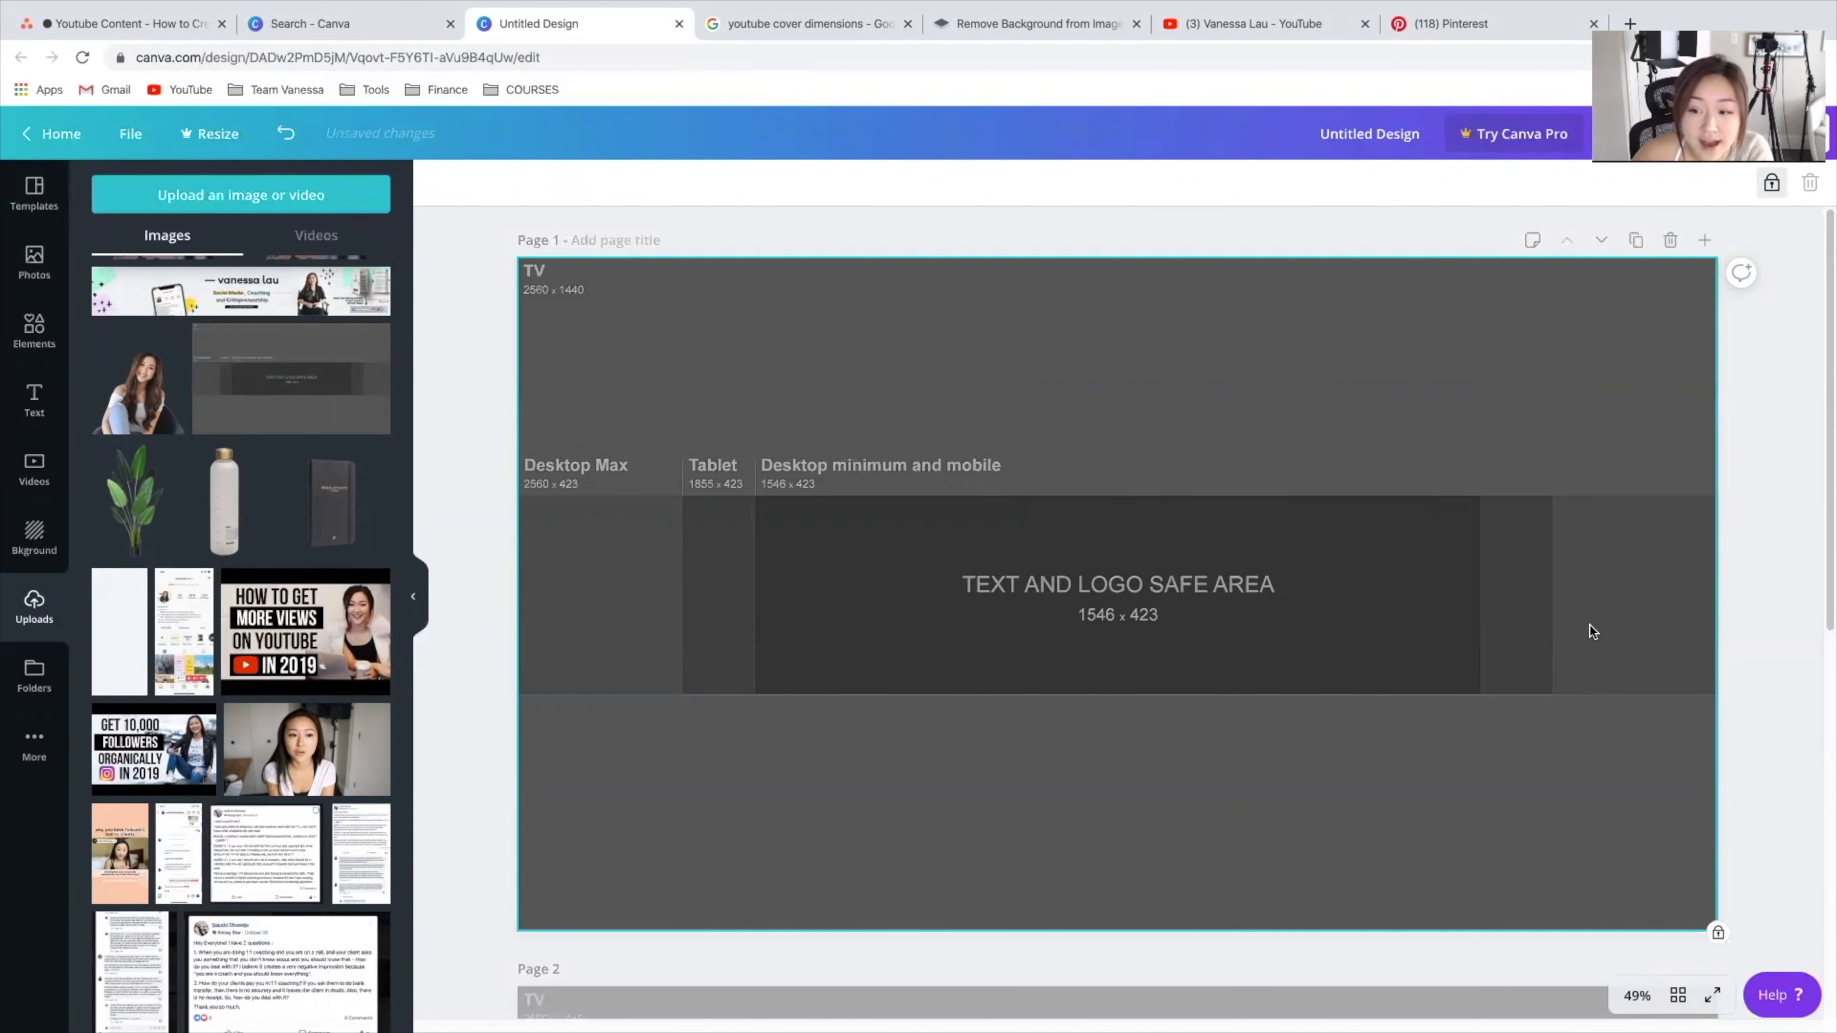
Step: Check that the locked template stays in place by trying to move it across the page
{"action": "left_click_drag", "start_coordinate": [1520, 380], "coordinate": [633, 715]}
{"action": "left_click_drag", "start_coordinate": [1148, 409], "coordinate": [363, 273]}
{"action": "mouse_move", "coordinate": [661, 240]}
{"action": "left_mouse_down"}
{"action": "mouse_move", "coordinate": [972, 794]}
{"action": "mouse_move", "coordinate": [1697, 954]}
{"action": "left_mouse_up"}
{"action": "left_click_drag", "start_coordinate": [1309, 595], "coordinate": [658, 325]}
{"action": "left_click_drag", "start_coordinate": [868, 354], "coordinate": [1823, 787]}
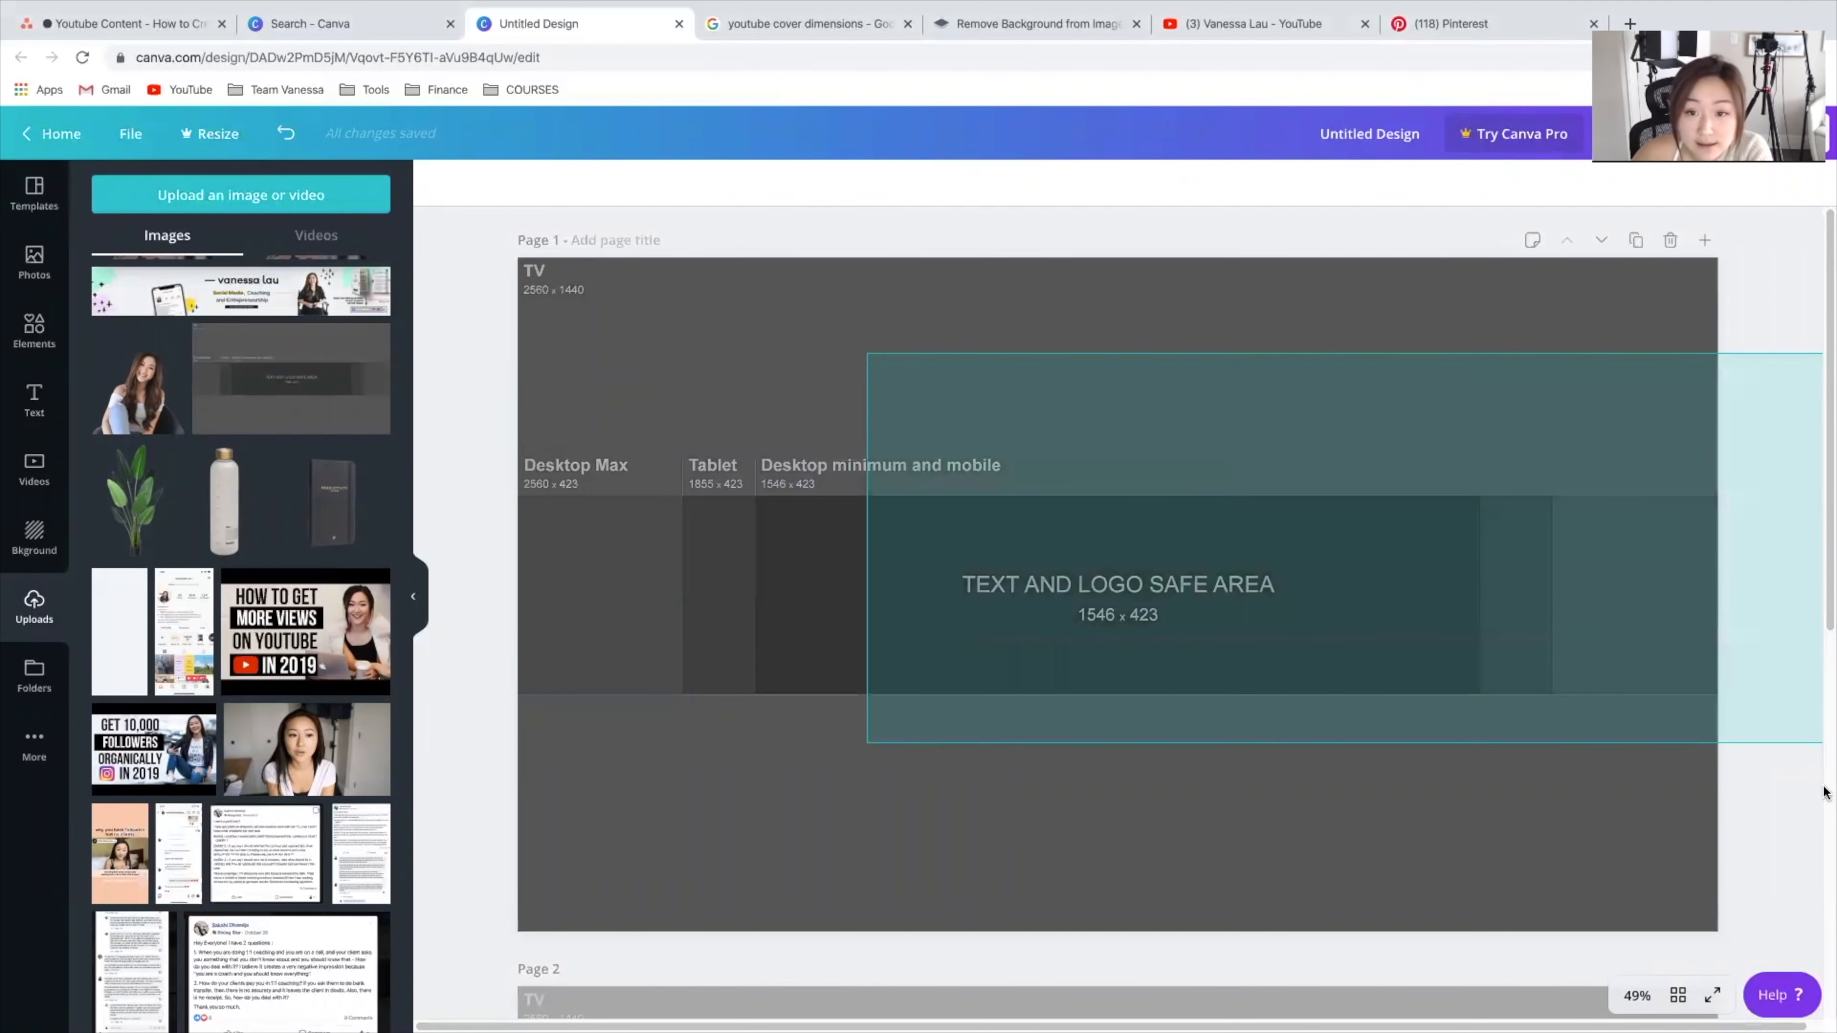
{"action": "left_click_drag", "start_coordinate": [801, 332], "coordinate": [1447, 771]}
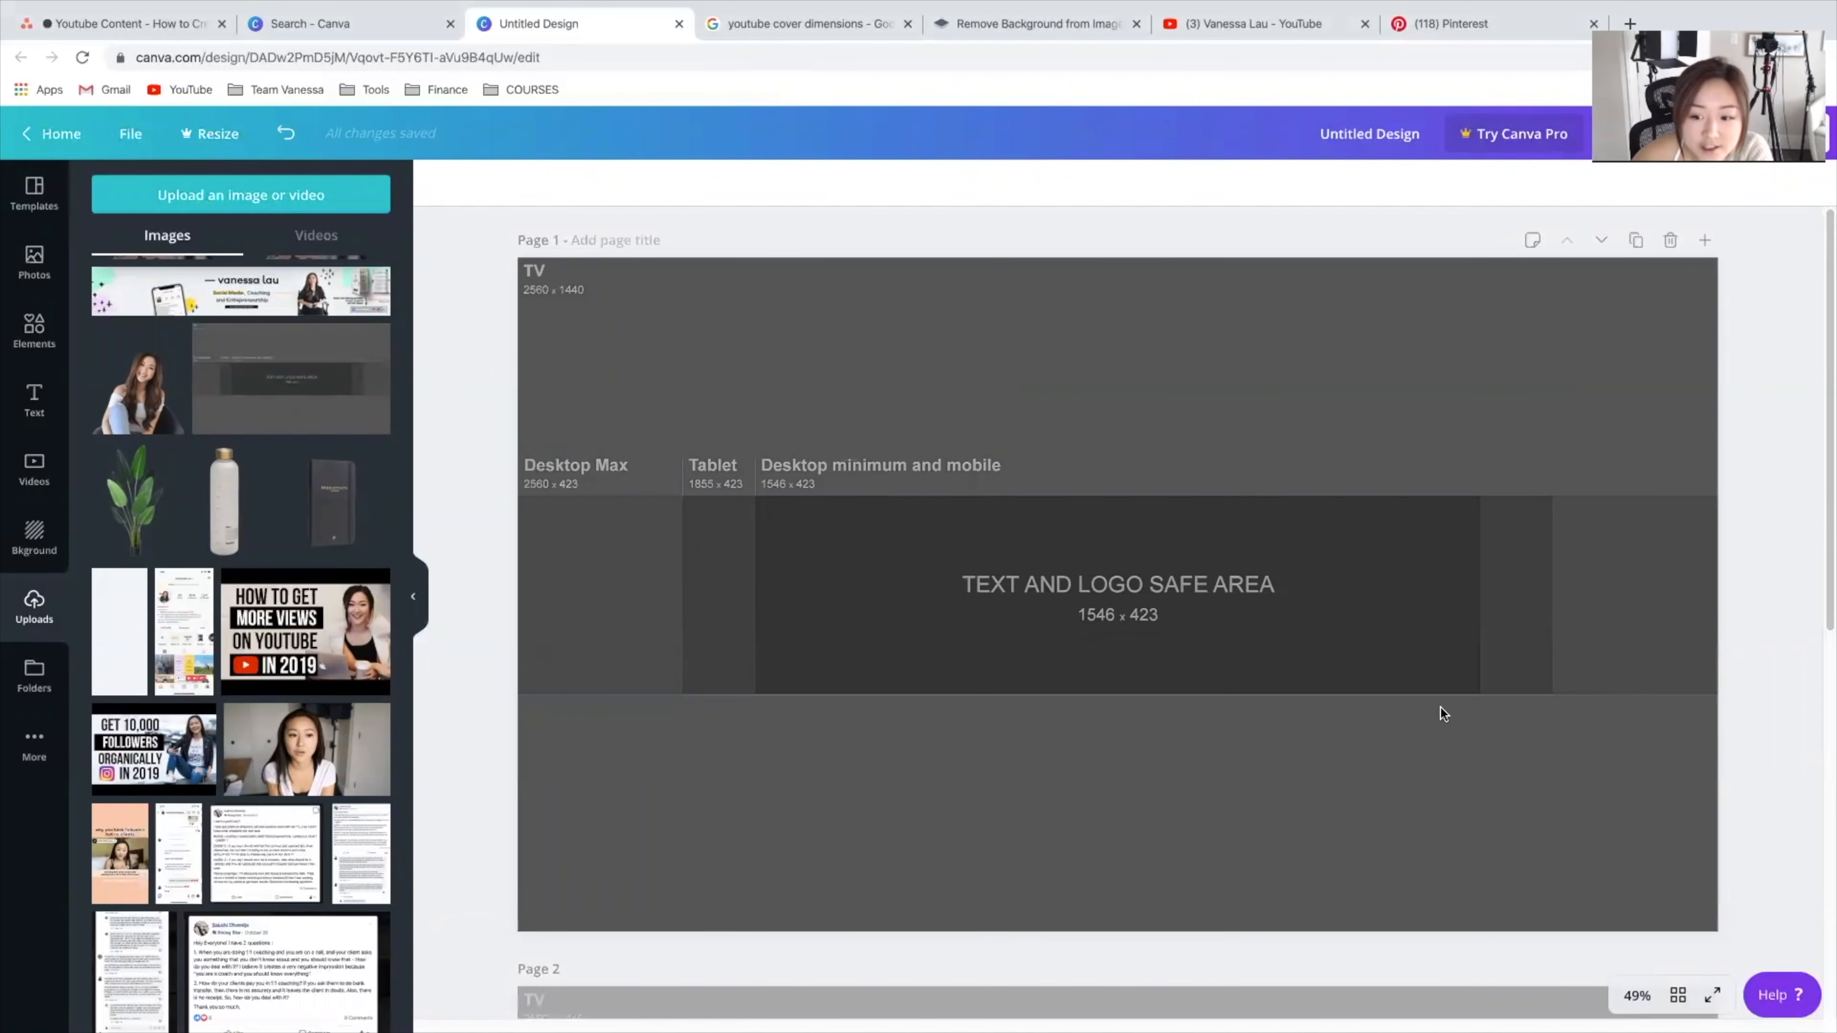
Step: Examine the template's TV area, desktop band and text and logo safe area, including a look at the YouTube channel page
{"action": "left_click_drag", "start_coordinate": [515, 254], "coordinate": [1713, 928]}
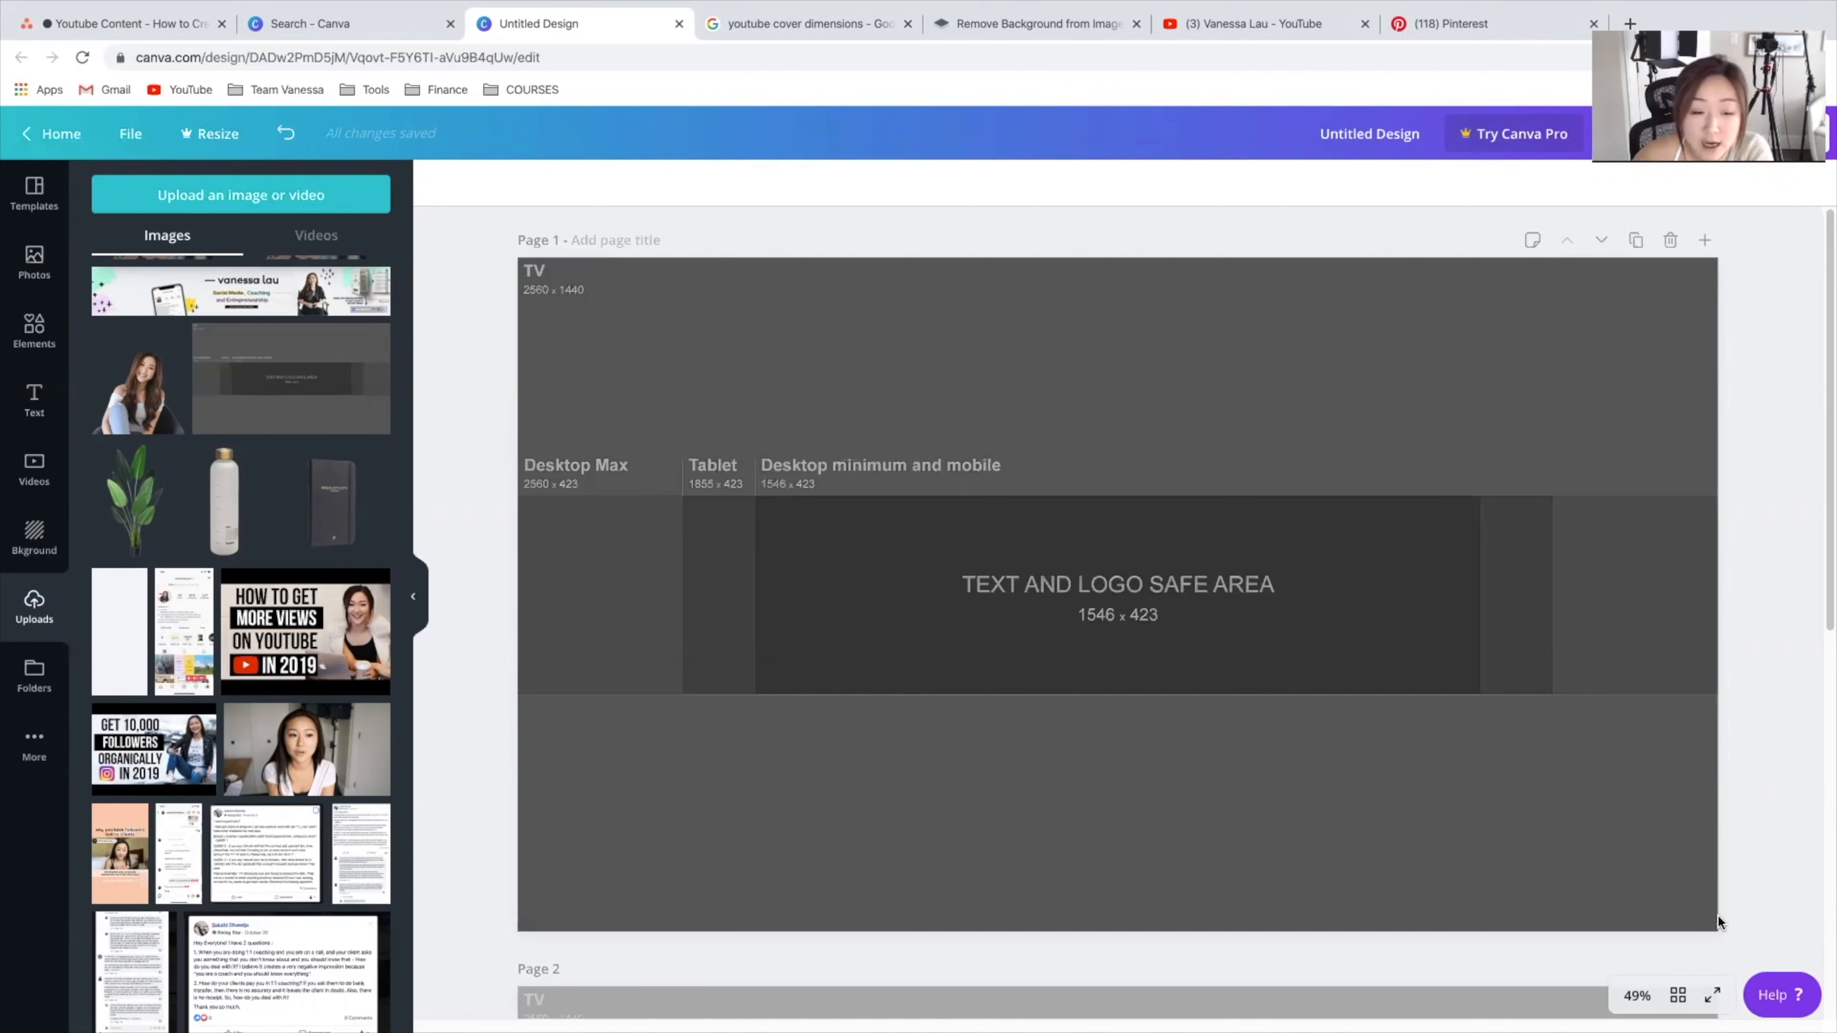
{"action": "left_click_drag", "start_coordinate": [516, 260], "coordinate": [1712, 925]}
{"action": "left_click_drag", "start_coordinate": [759, 502], "coordinate": [1430, 710]}
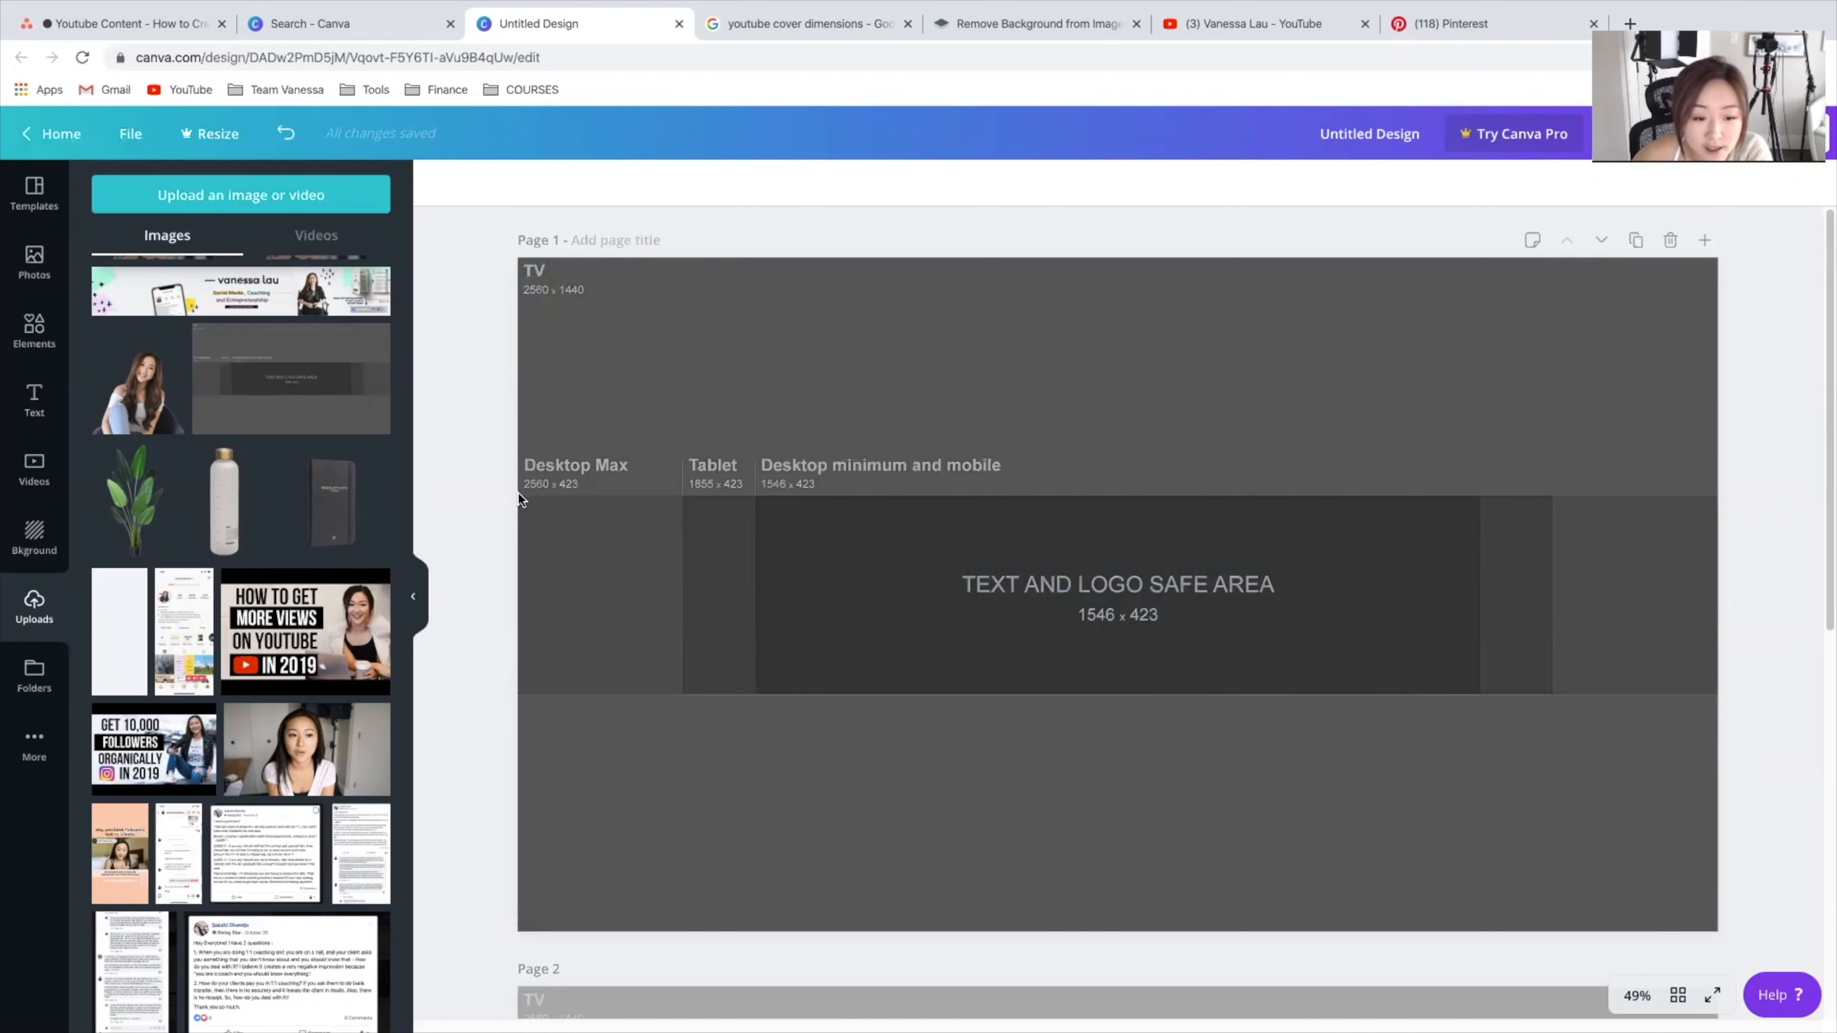
{"action": "left_click_drag", "start_coordinate": [518, 492], "coordinate": [1718, 692]}
{"action": "left_click", "coordinate": [1273, 23]}
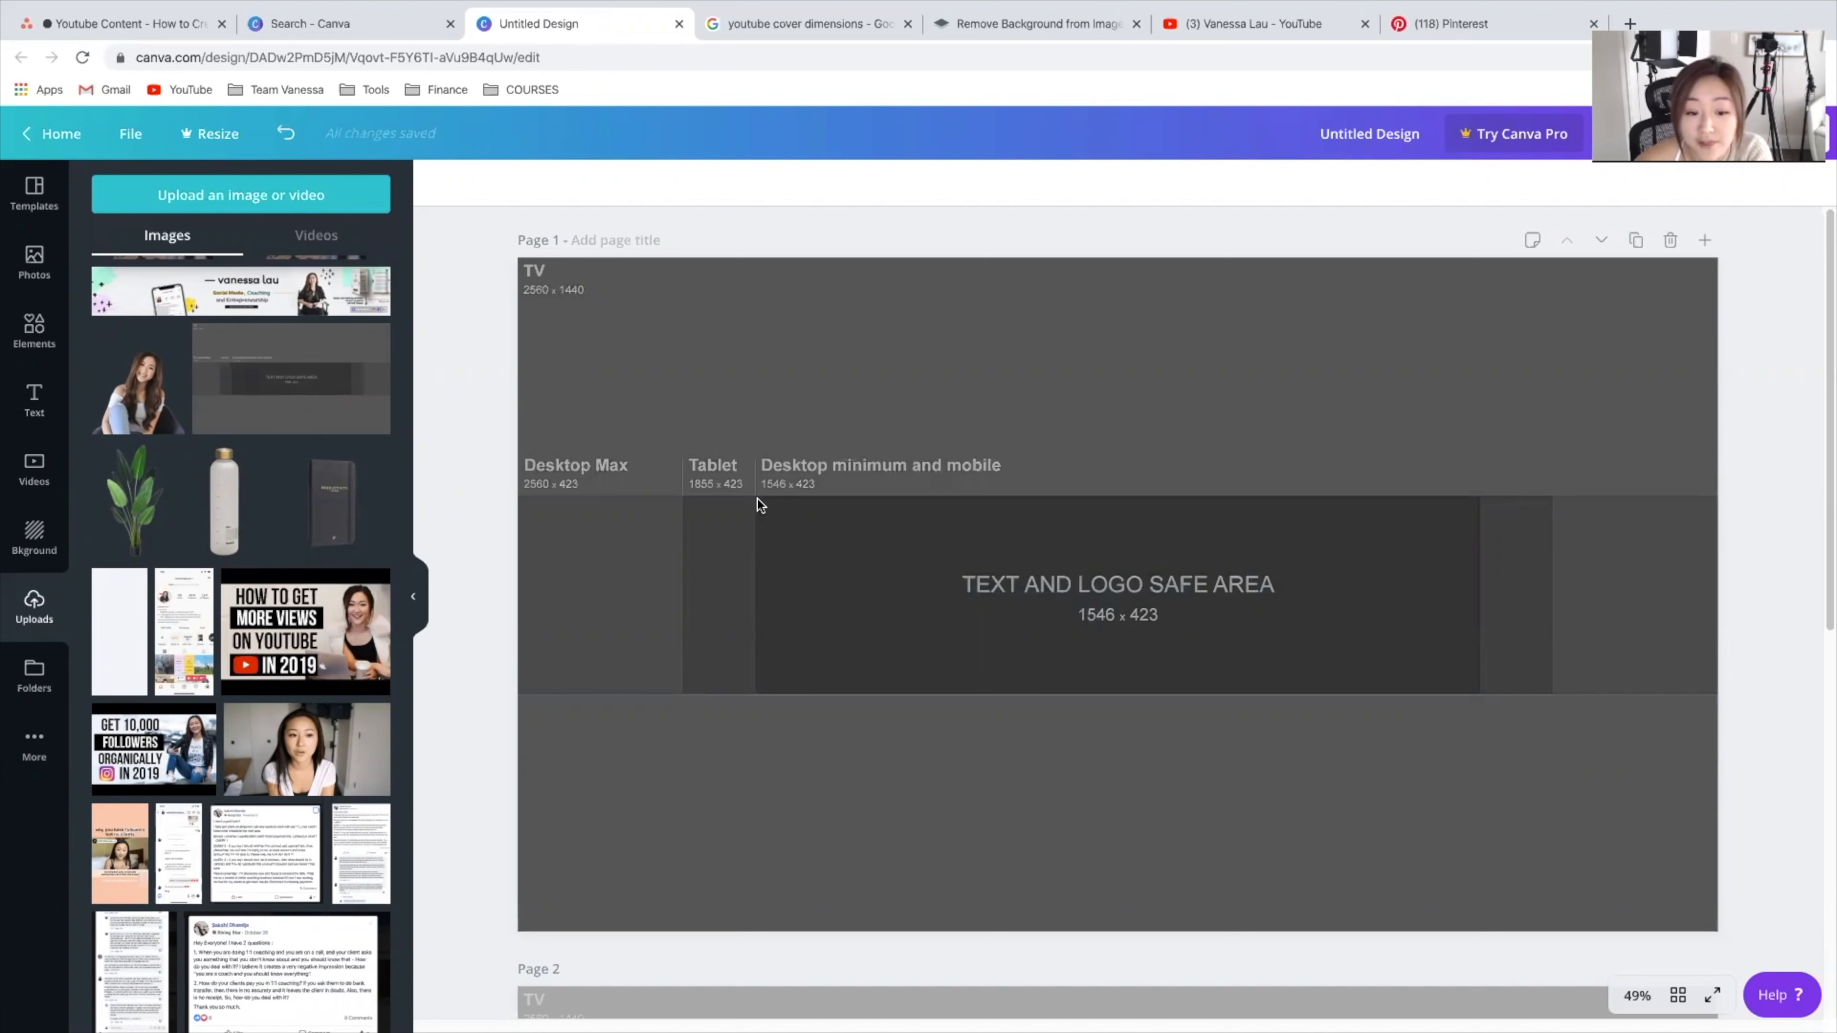
{"action": "left_click_drag", "start_coordinate": [757, 496], "coordinate": [1477, 696]}
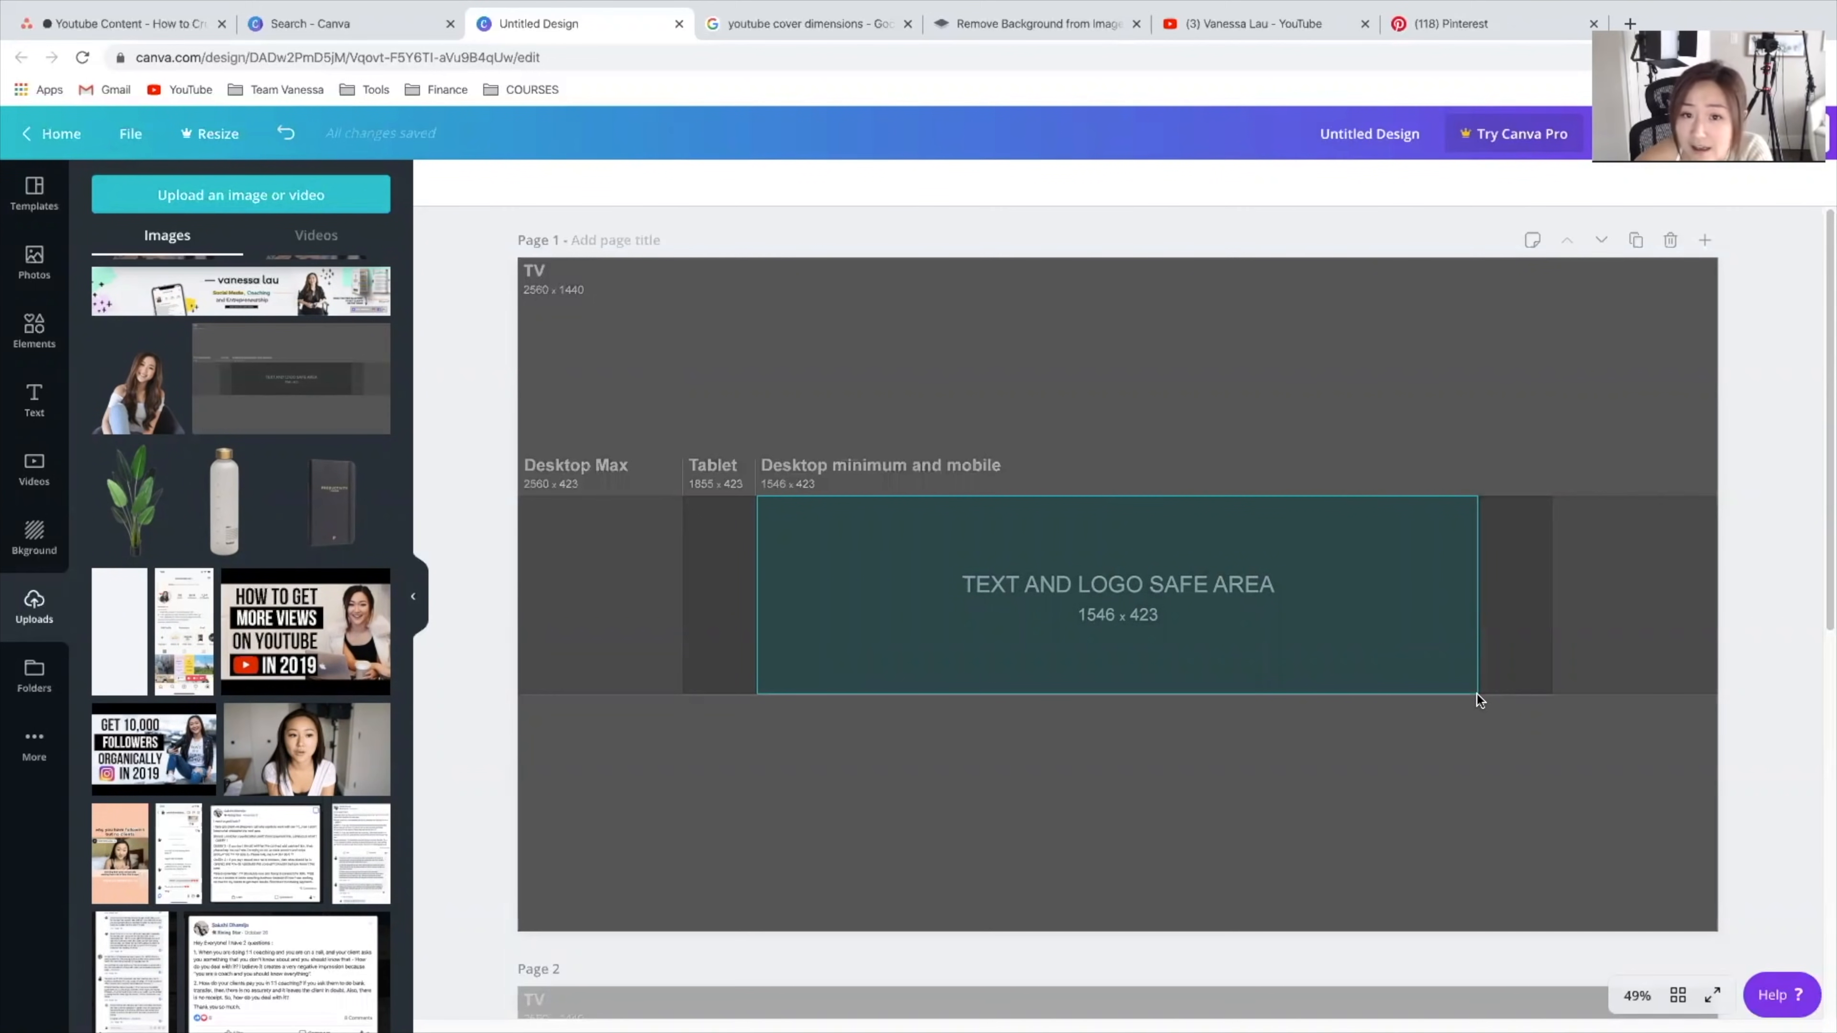
{"action": "left_click_drag", "start_coordinate": [1477, 694], "coordinate": [1477, 695]}
{"action": "left_click_drag", "start_coordinate": [1478, 497], "coordinate": [1698, 697]}
{"action": "left_click_drag", "start_coordinate": [753, 491], "coordinate": [1481, 694]}
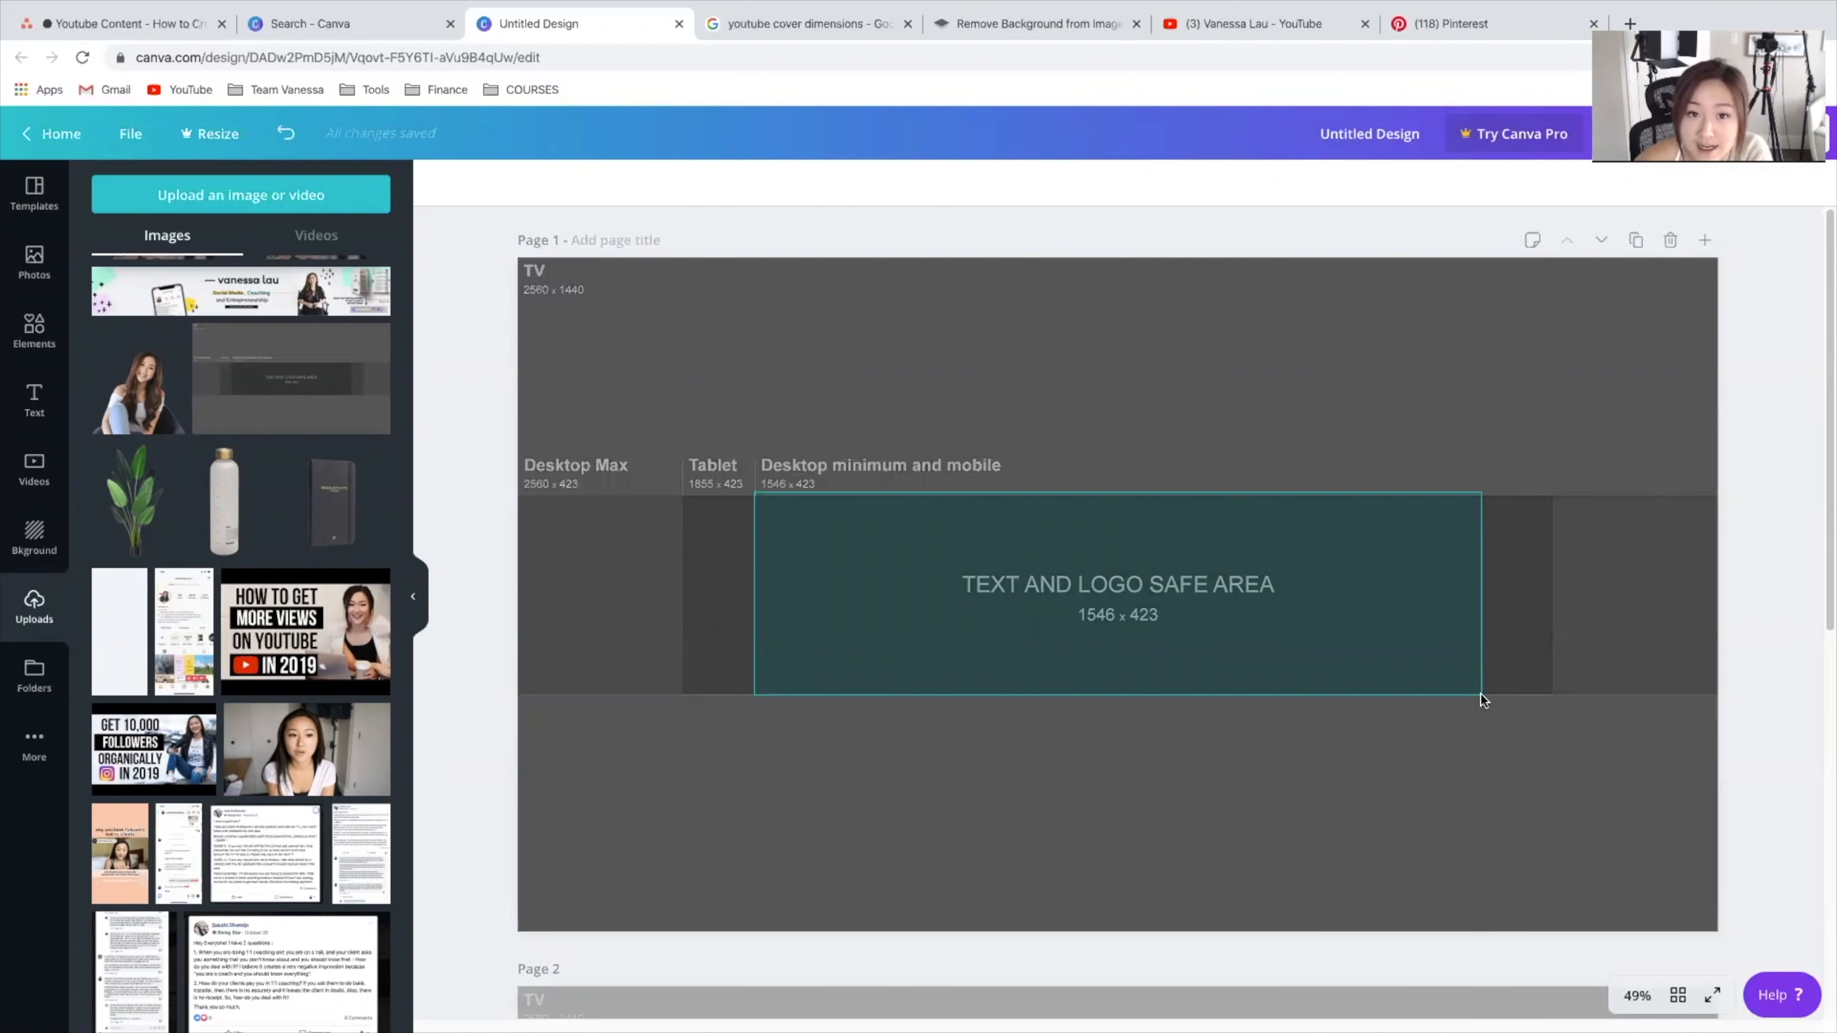
{"action": "left_click_drag", "start_coordinate": [1481, 695], "coordinate": [1481, 696]}
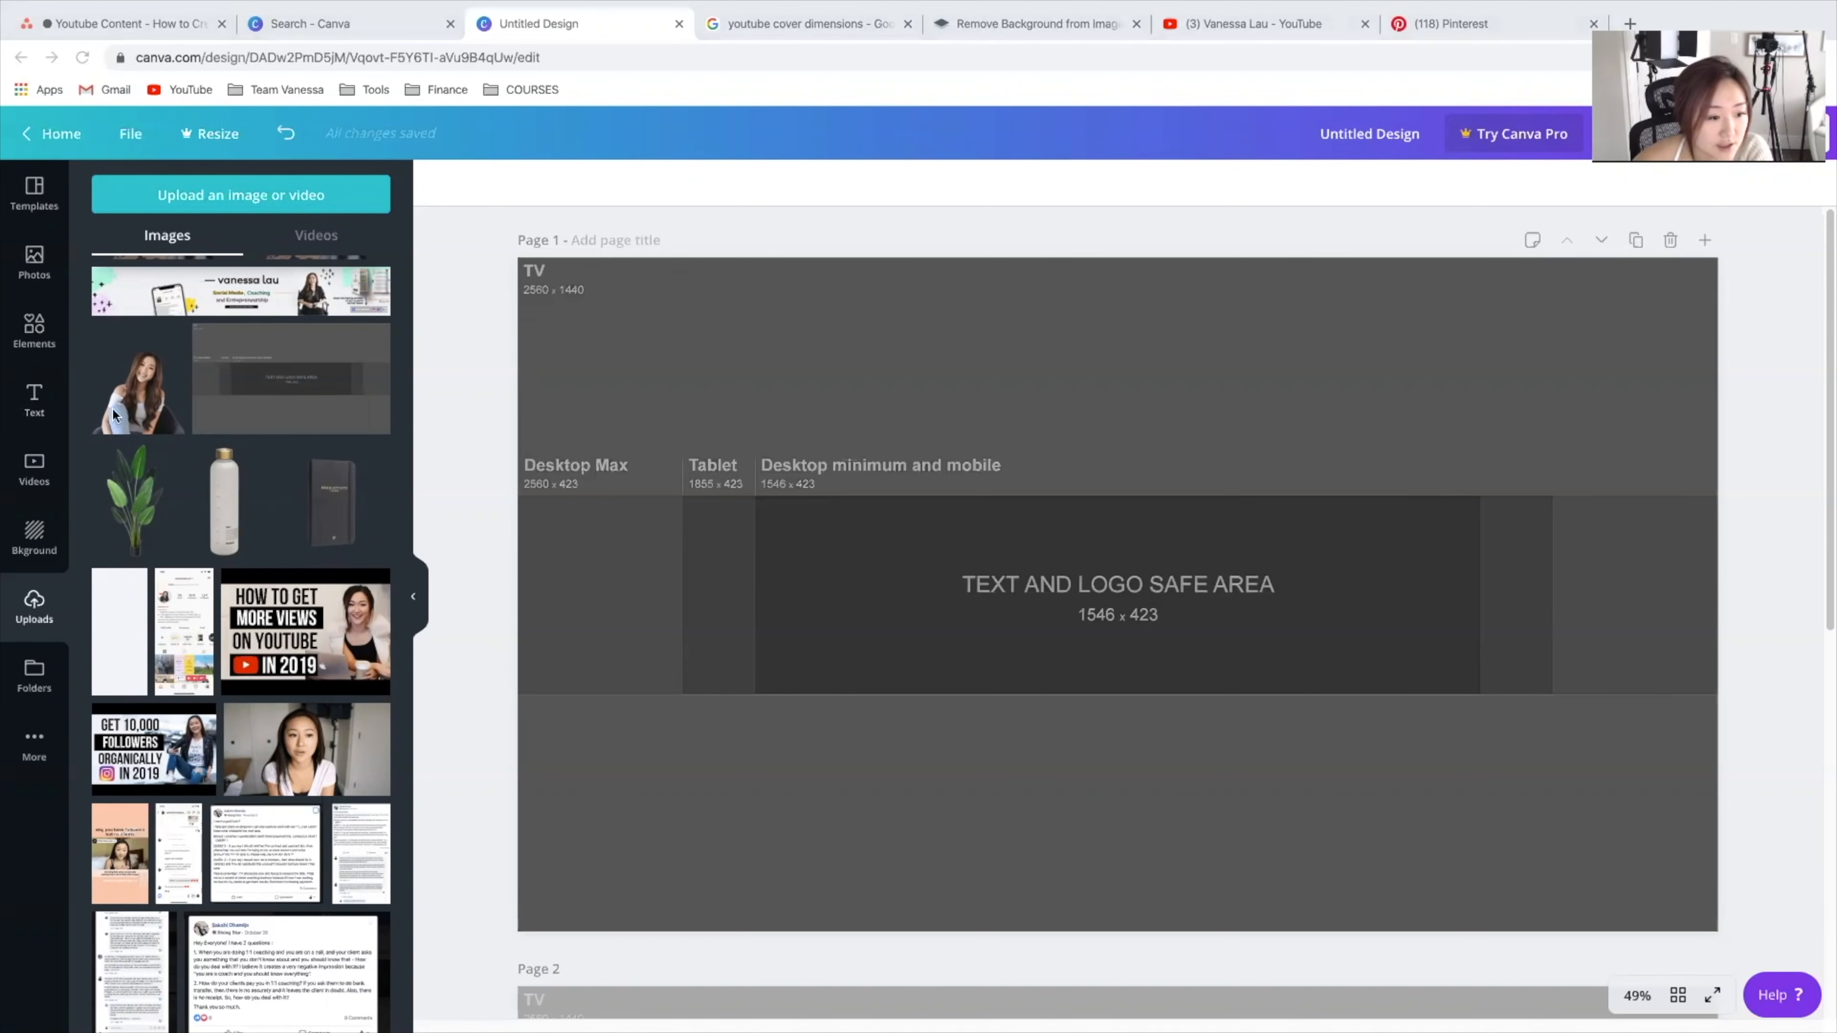
Step: Add a square shape to page 1 and enlarge it to cover the whole template
{"action": "left_click", "coordinate": [22, 329]}
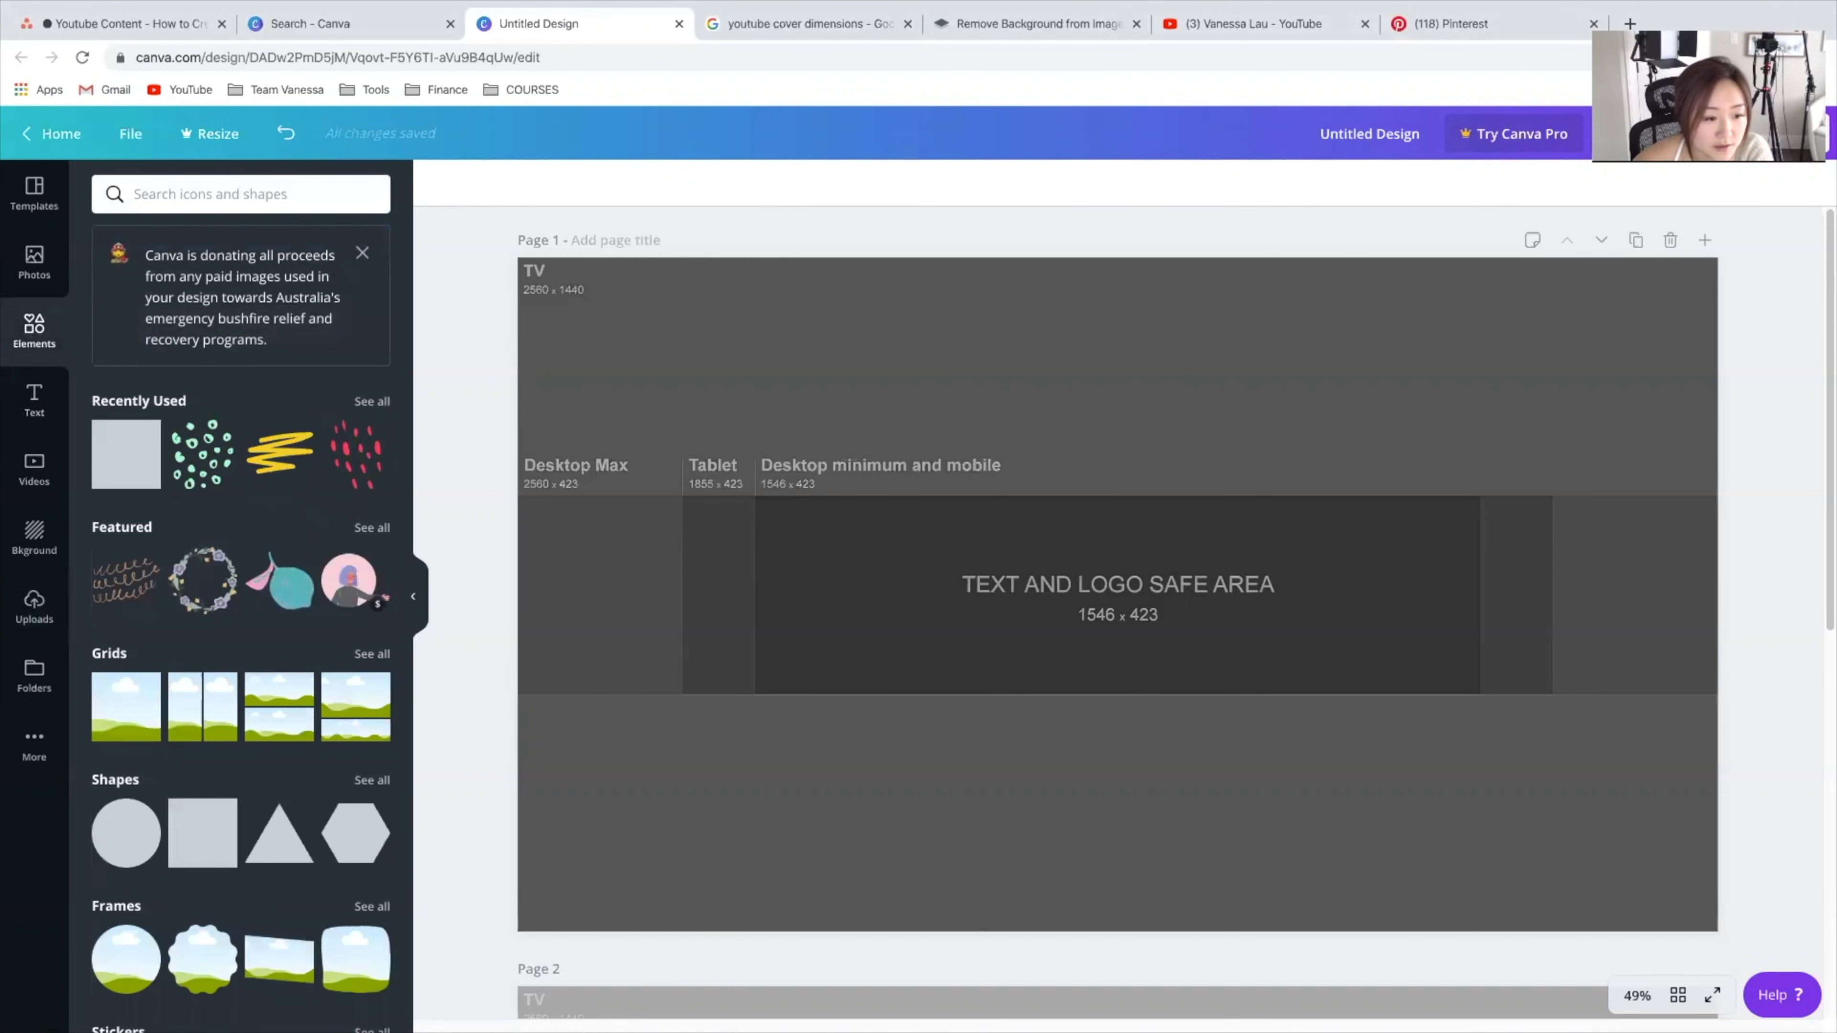
{"action": "left_click", "coordinate": [131, 463]}
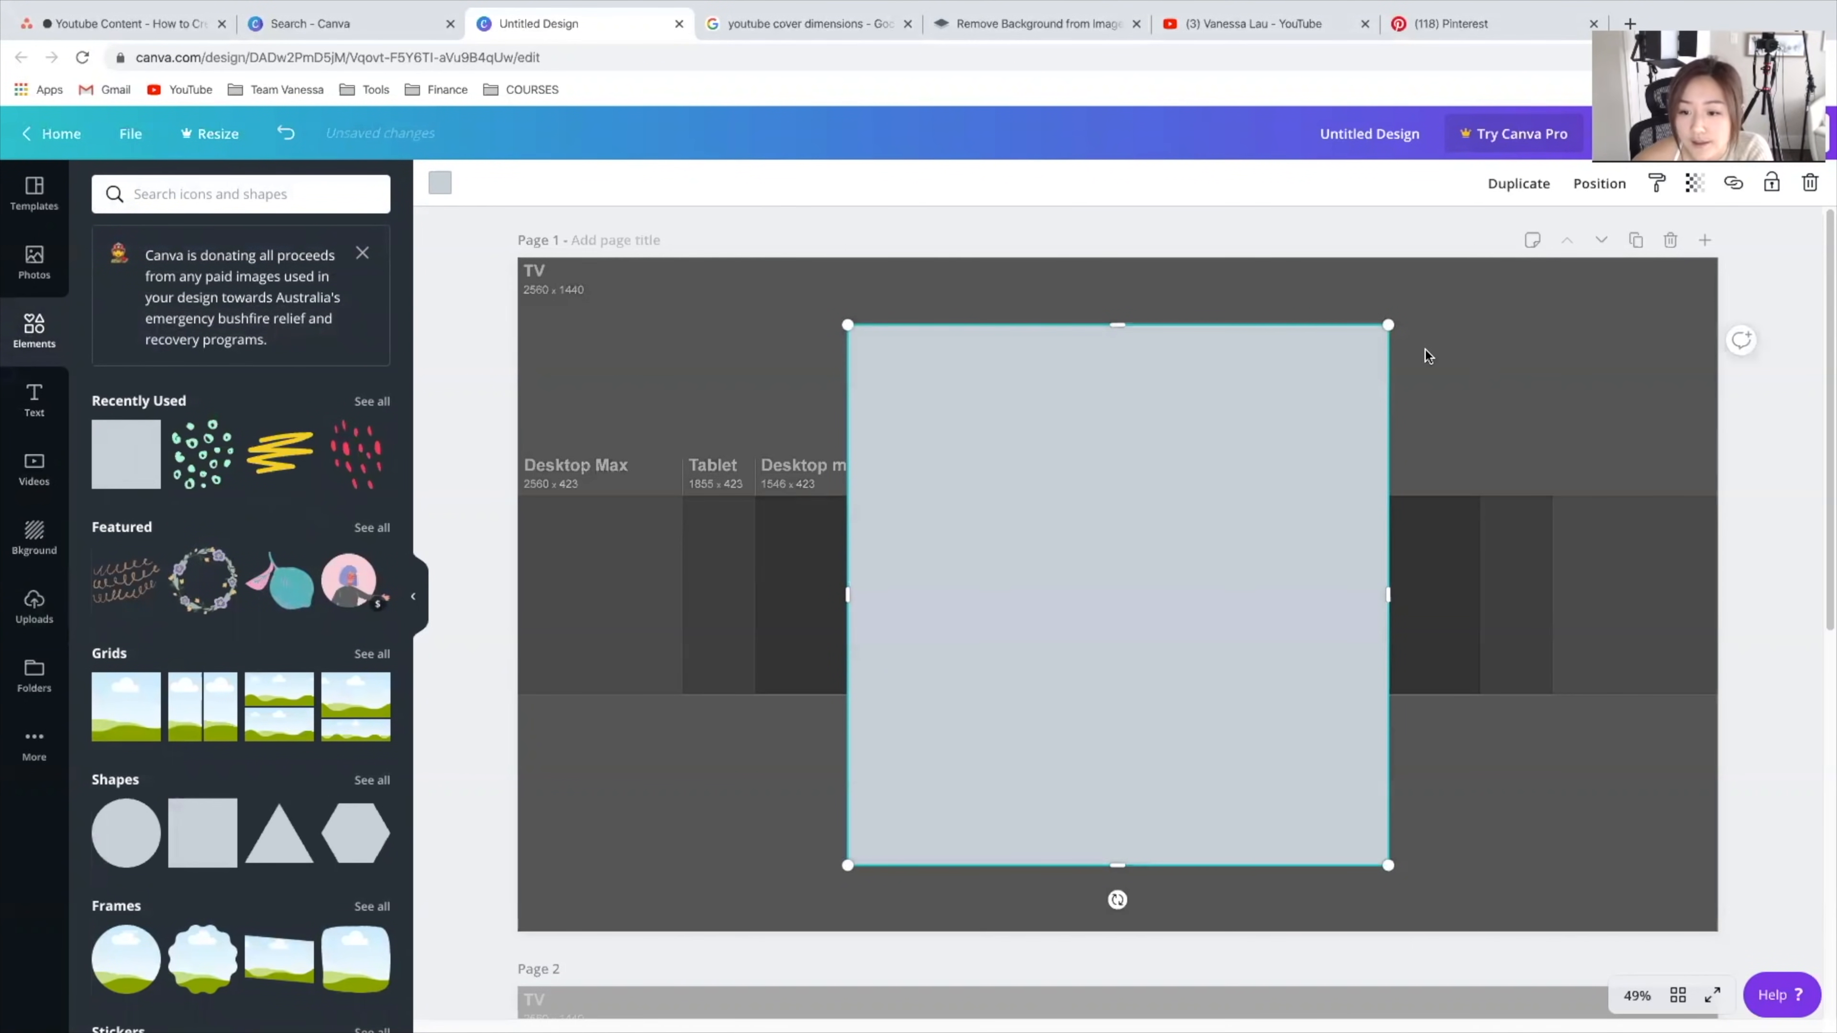
{"action": "left_click_drag", "start_coordinate": [1389, 325], "coordinate": [1720, 210]}
{"action": "left_click_drag", "start_coordinate": [849, 868], "coordinate": [383, 1003]}
Step: Recolor the covering square light grey from the document colors and set its transparency to 64
{"action": "left_click", "coordinate": [440, 183]}
{"action": "left_click", "coordinate": [265, 378]}
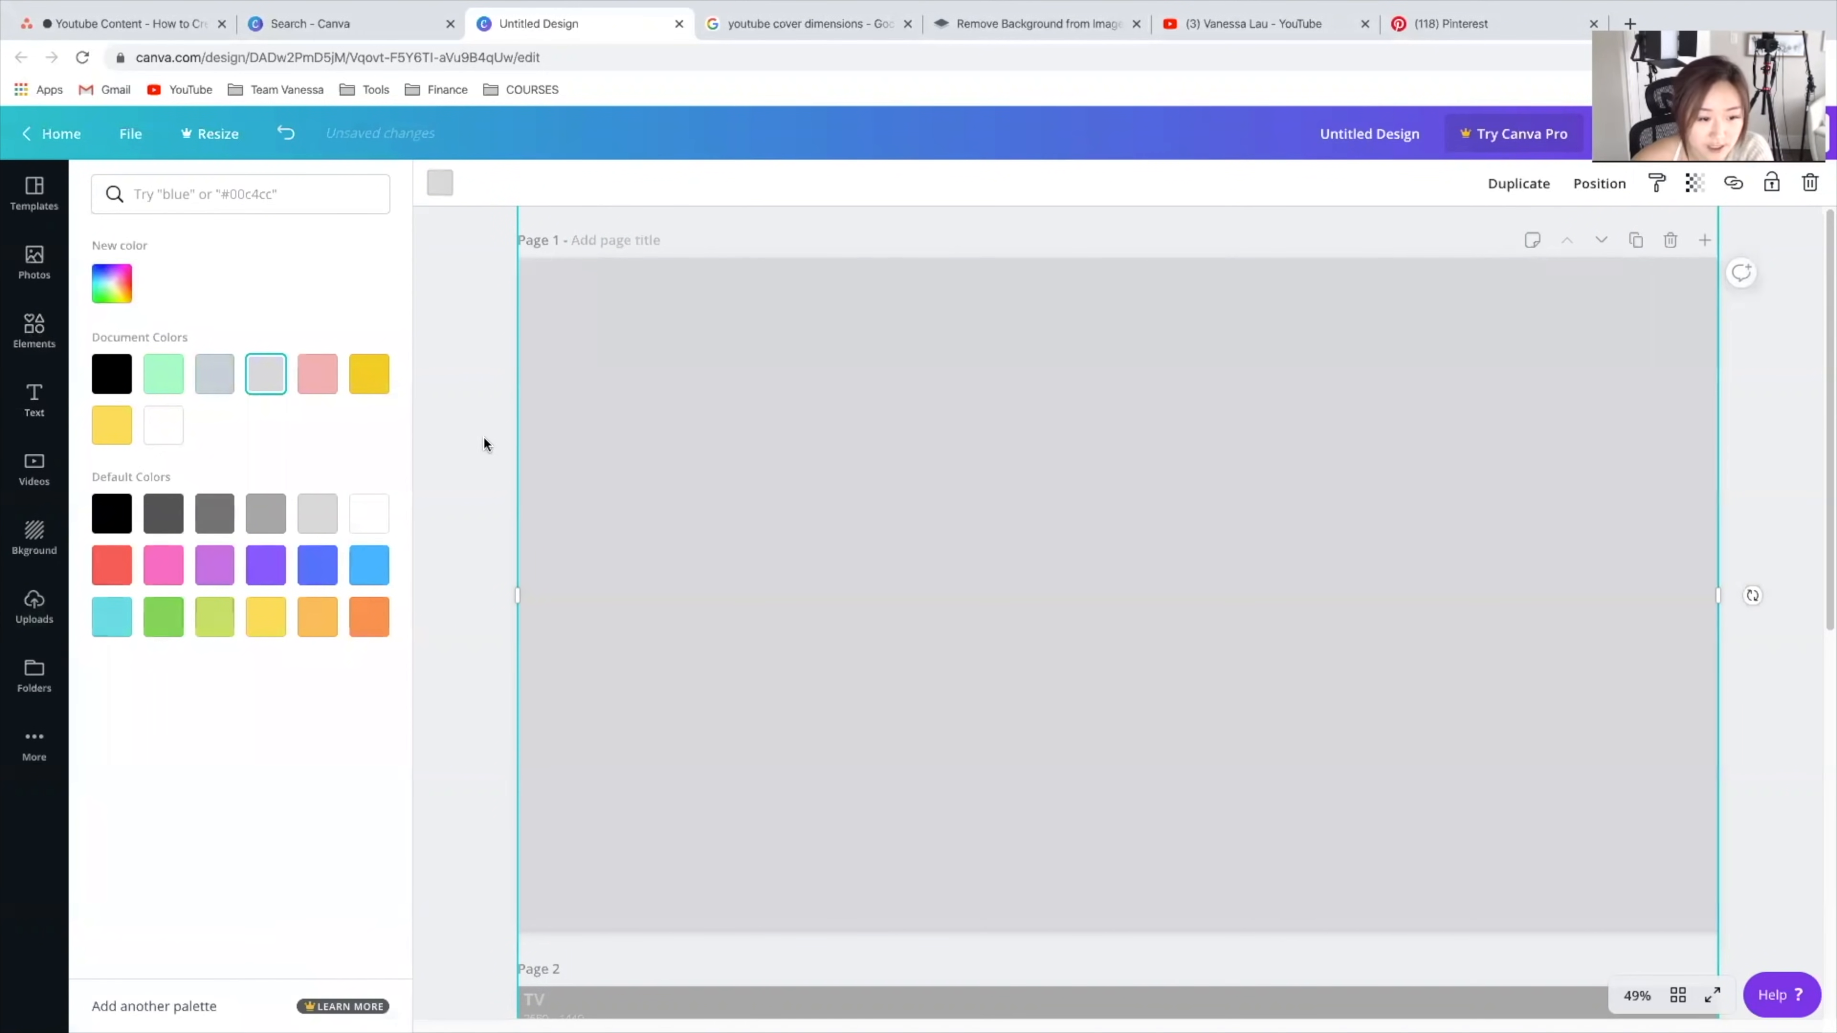
{"action": "left_click", "coordinate": [1274, 516]}
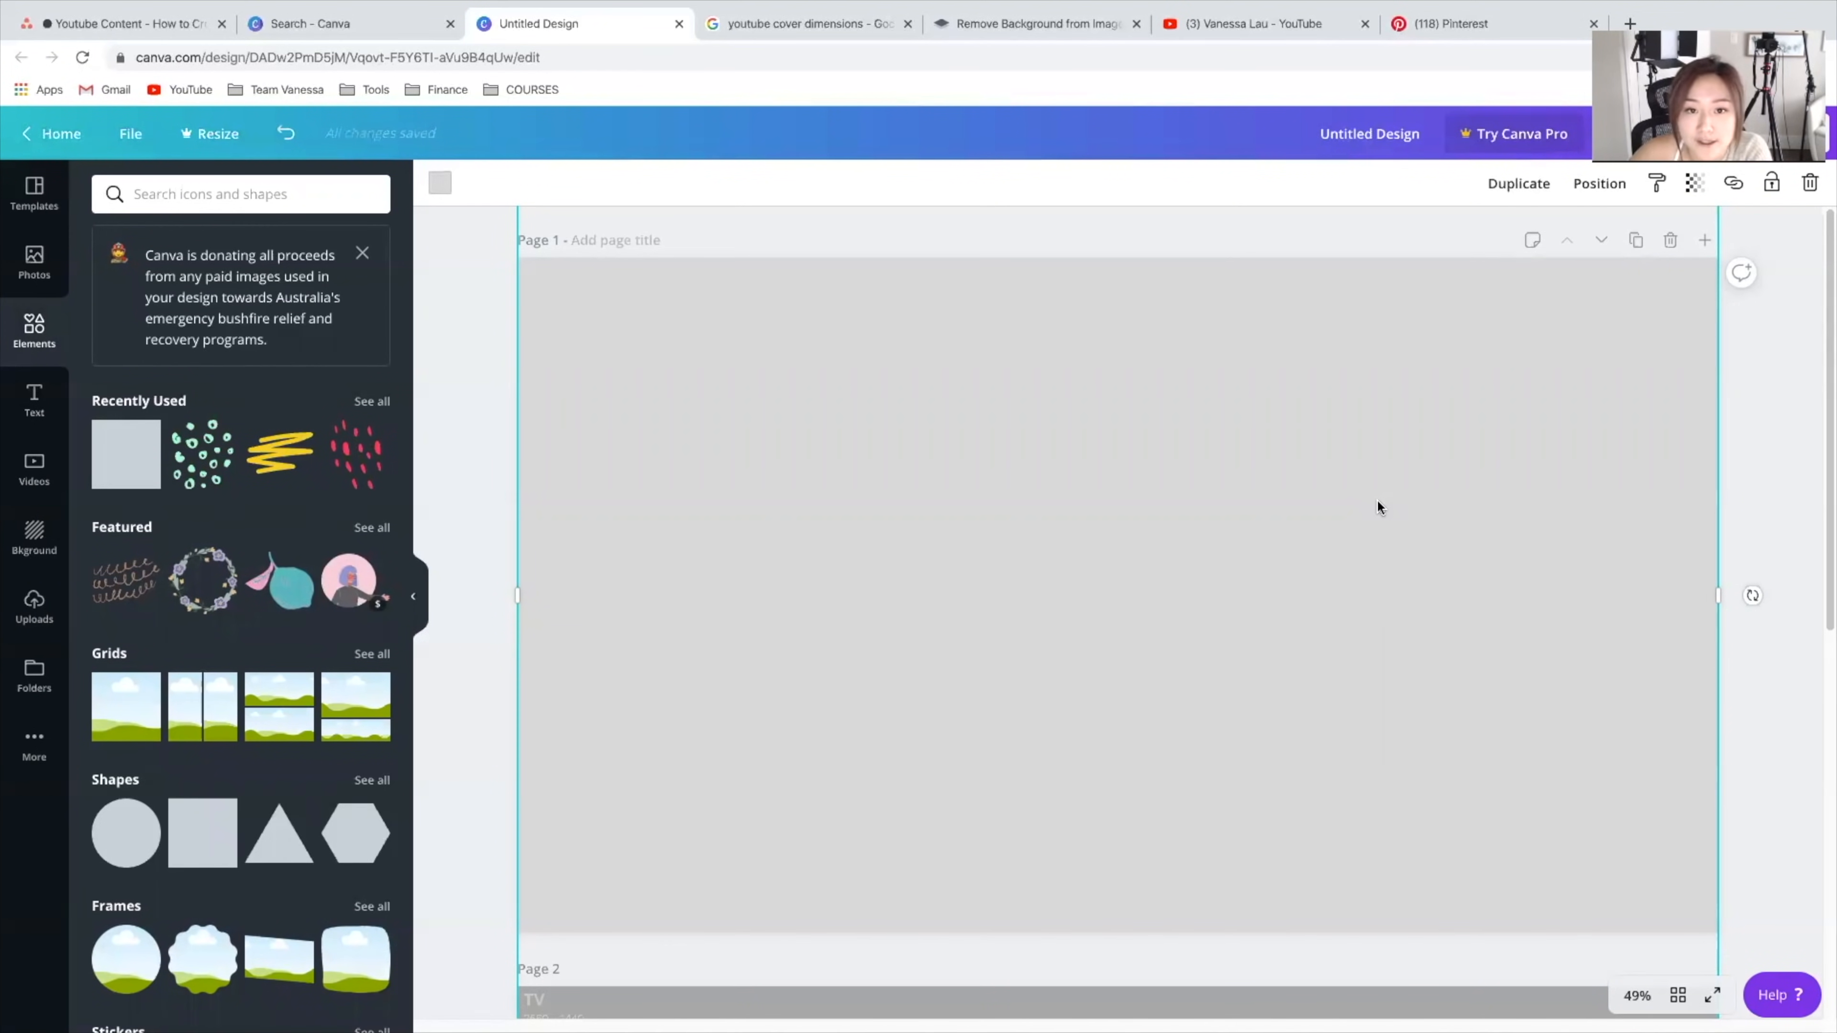
{"action": "left_click", "coordinate": [1693, 189]}
{"action": "left_click_drag", "start_coordinate": [1655, 239], "coordinate": [1605, 243]}
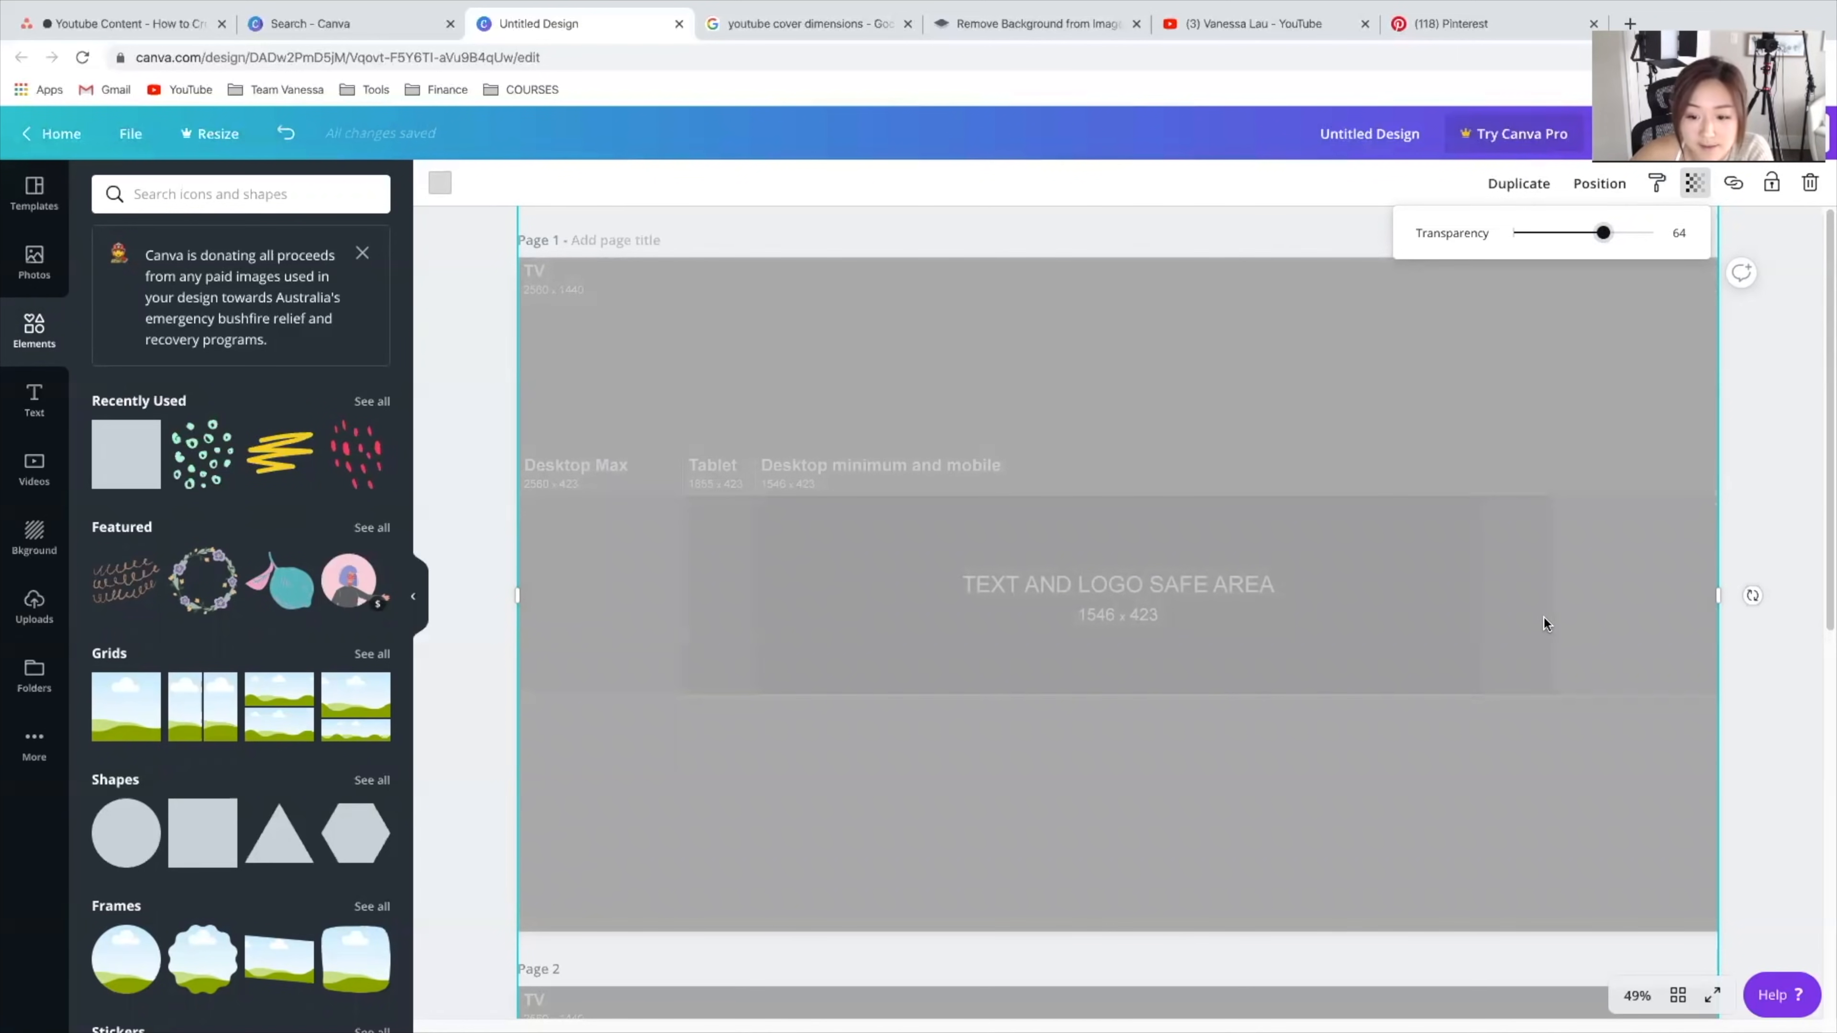
{"action": "left_click", "coordinate": [1188, 836]}
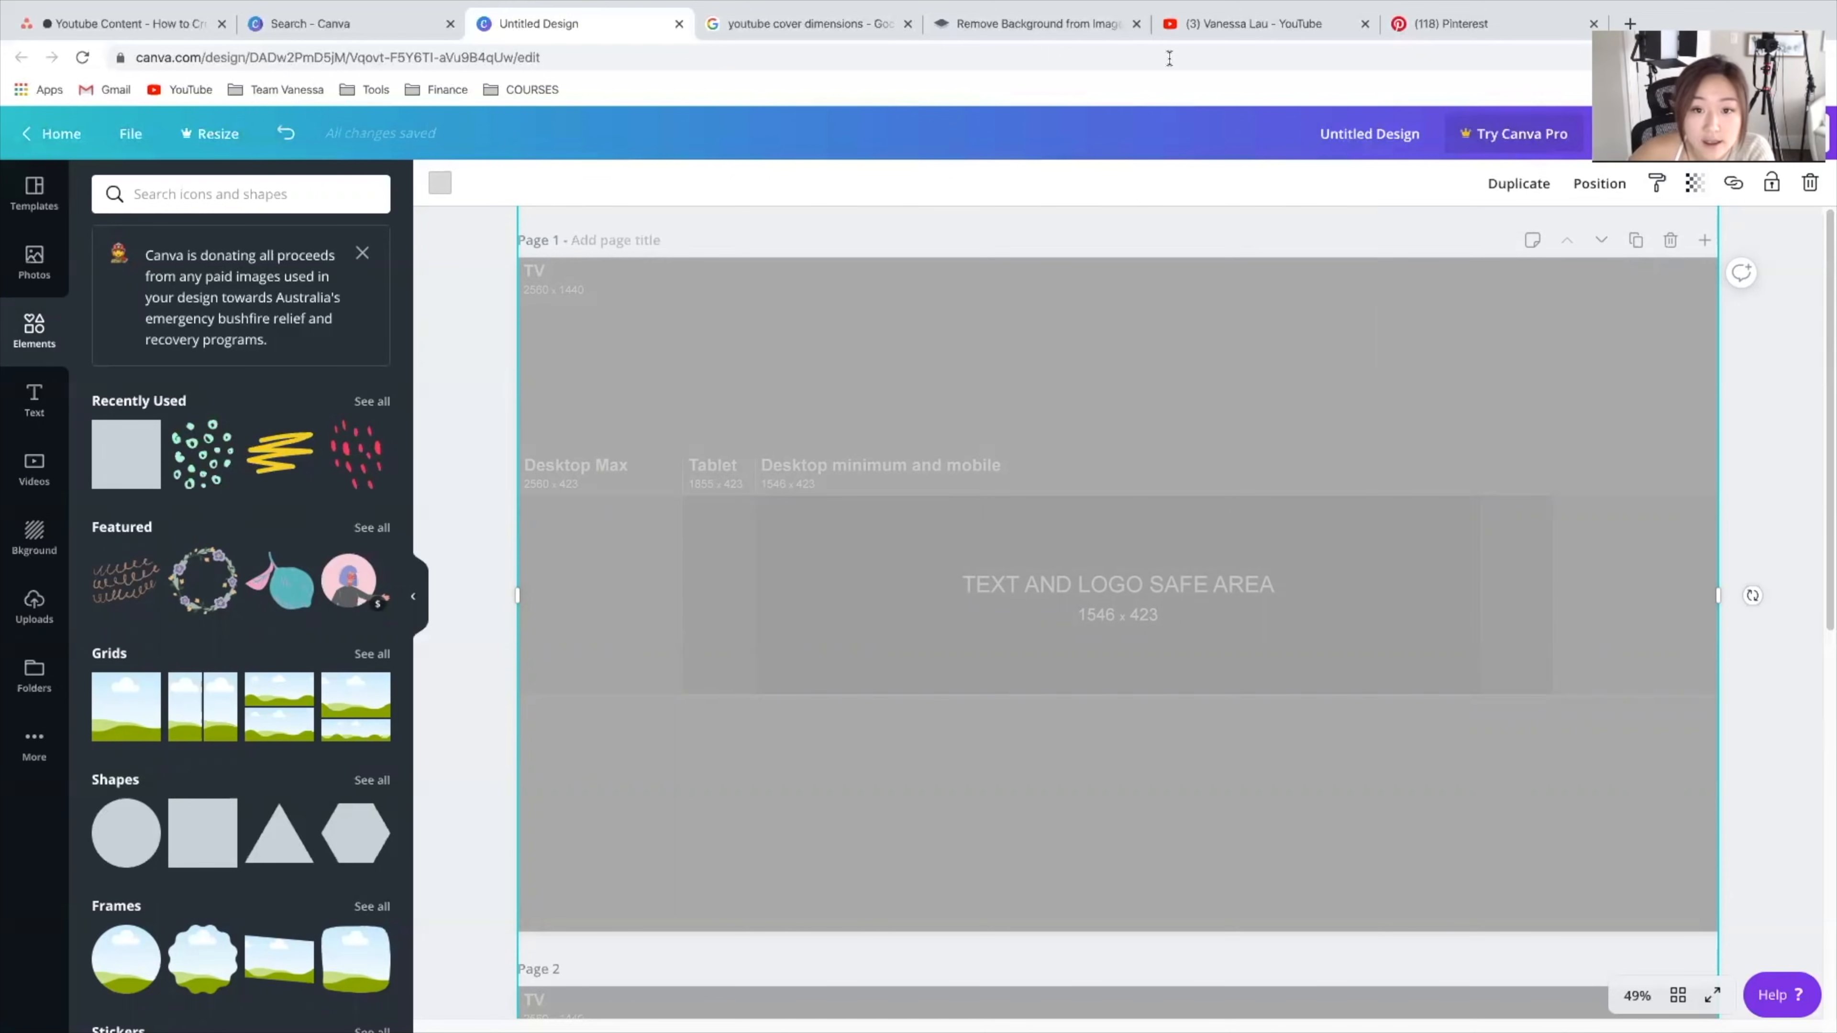
Step: Switch to remove.bg and try to choose an image file for background removal
{"action": "left_click", "coordinate": [1090, 29]}
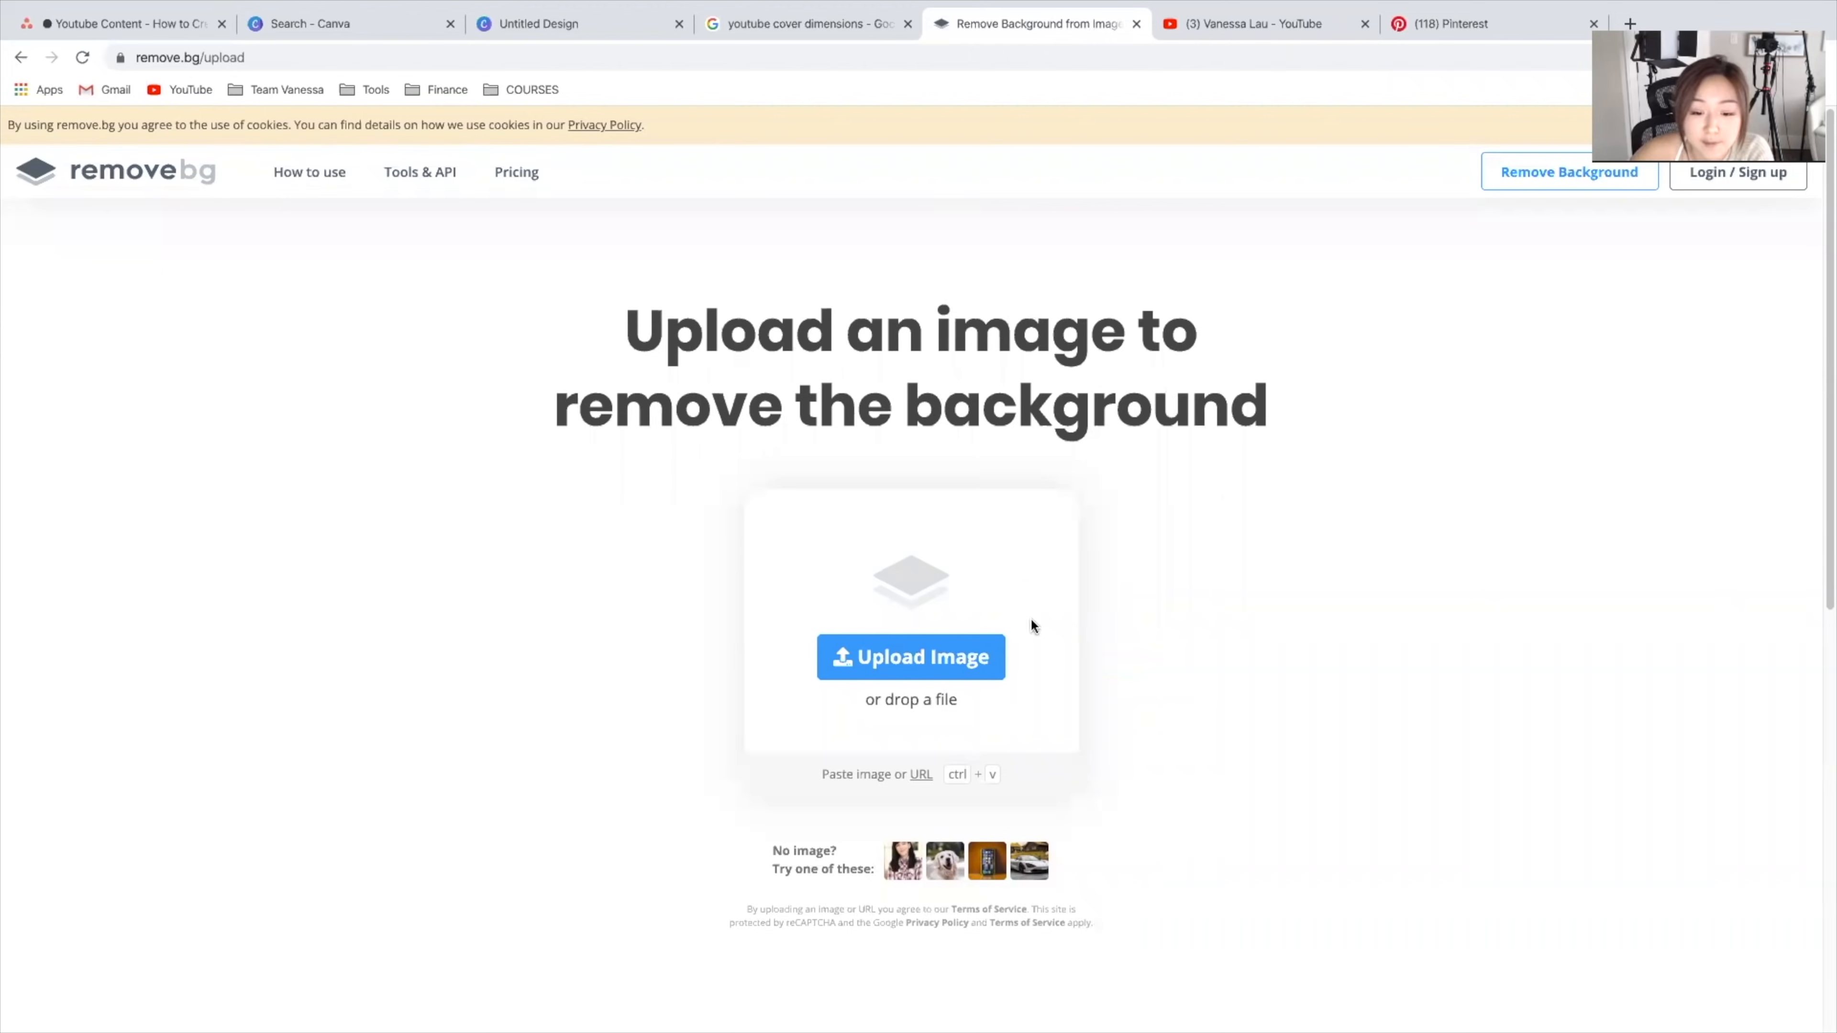
{"action": "left_click", "coordinate": [940, 657]}
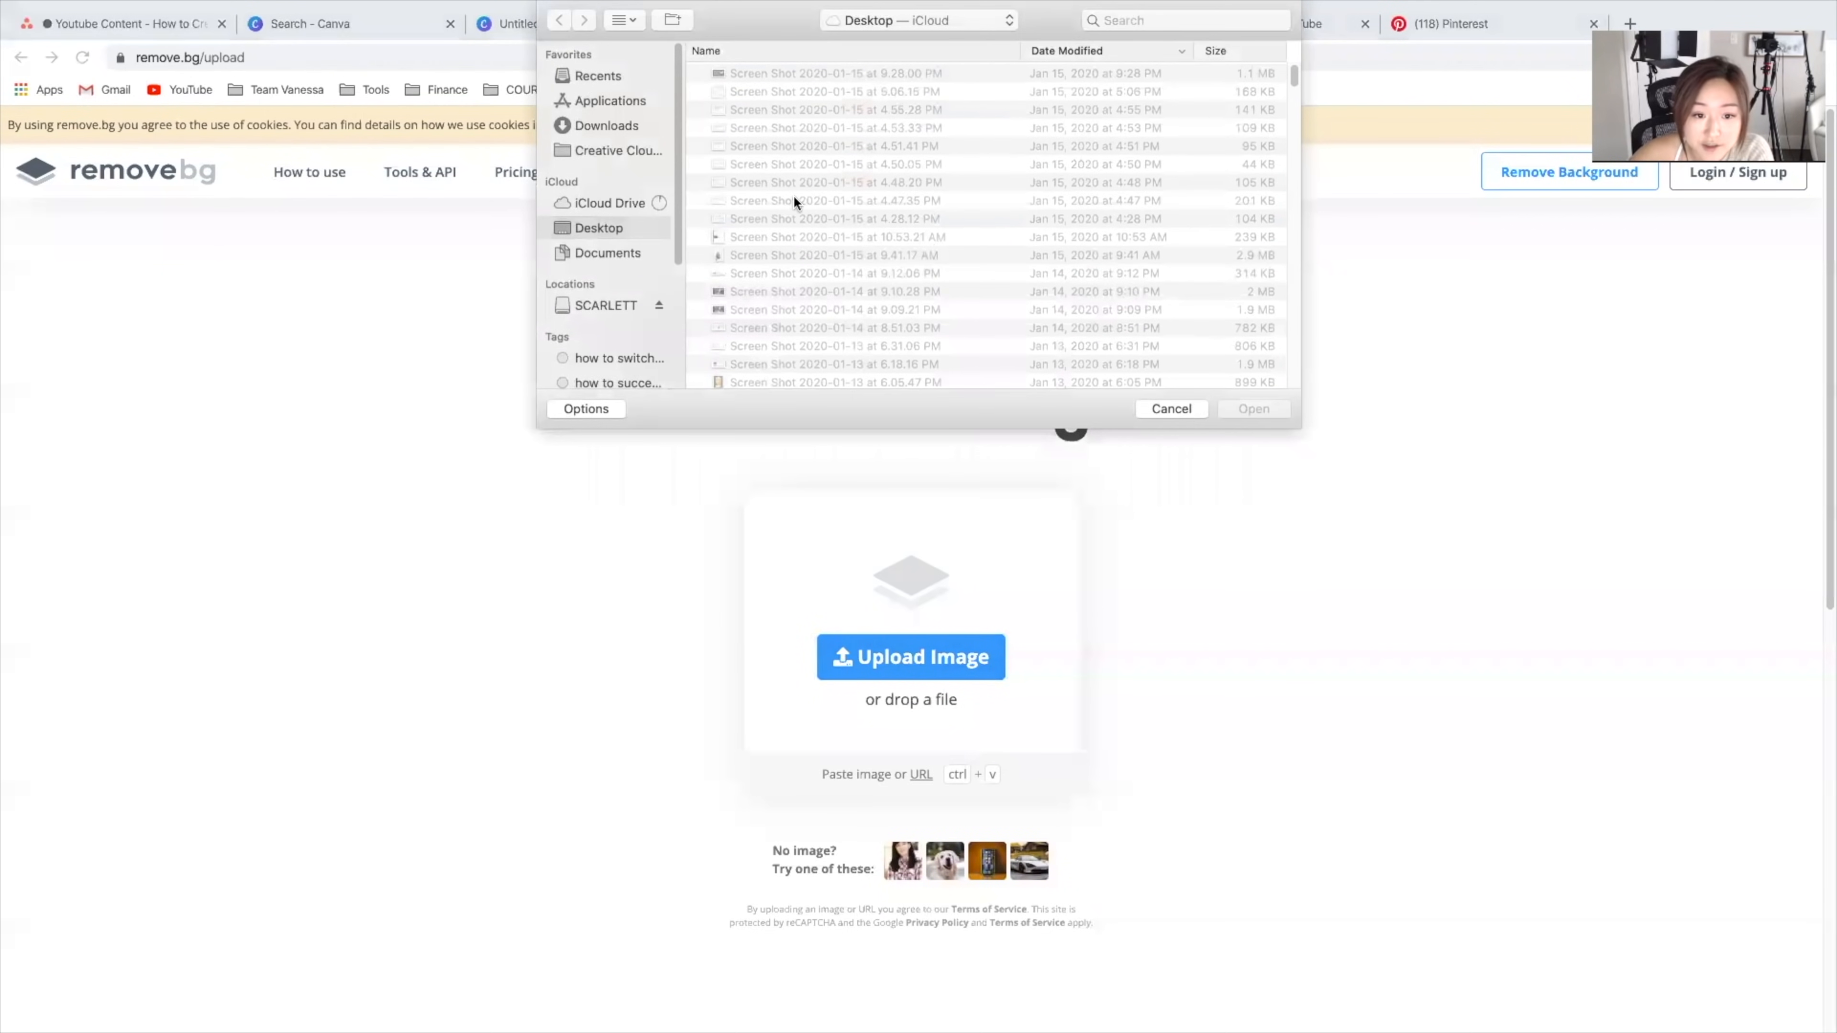
{"action": "double_click", "coordinate": [761, 259]}
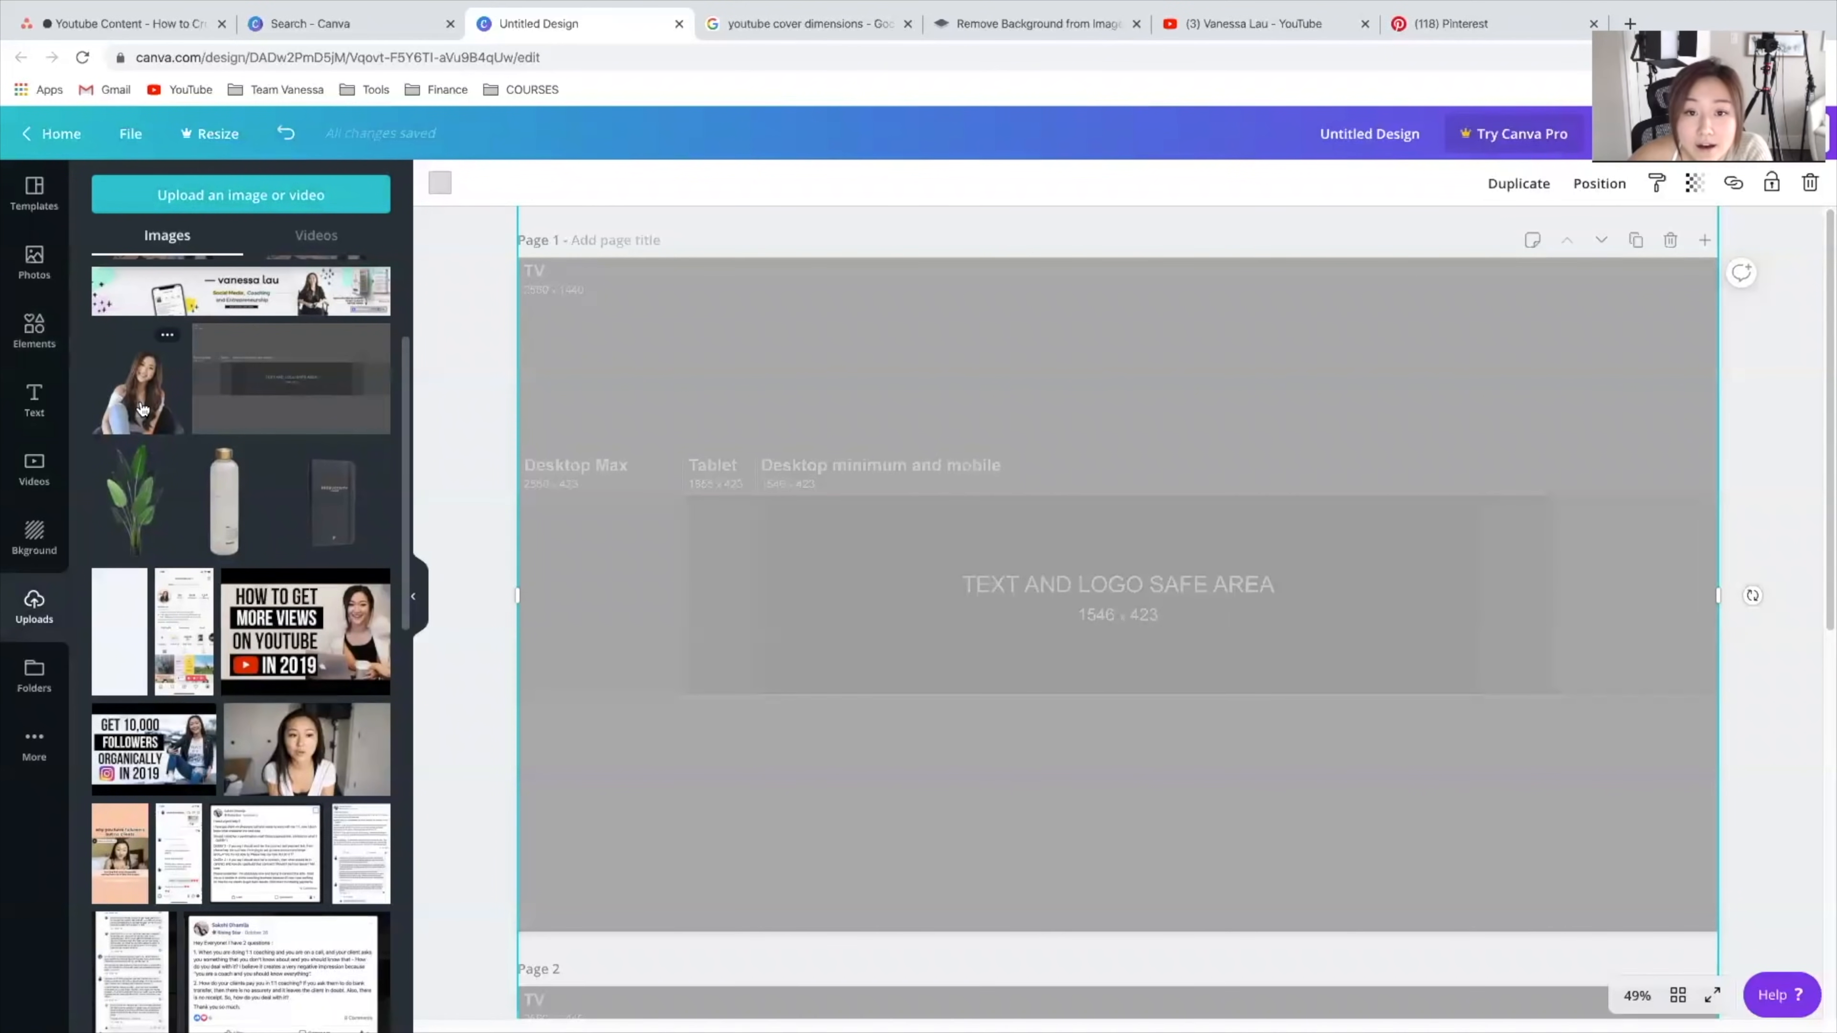
Step: Add the uploaded cut-out portrait, scale it down and place it at the left end of the text and logo safe area
{"action": "left_click", "coordinate": [142, 409]}
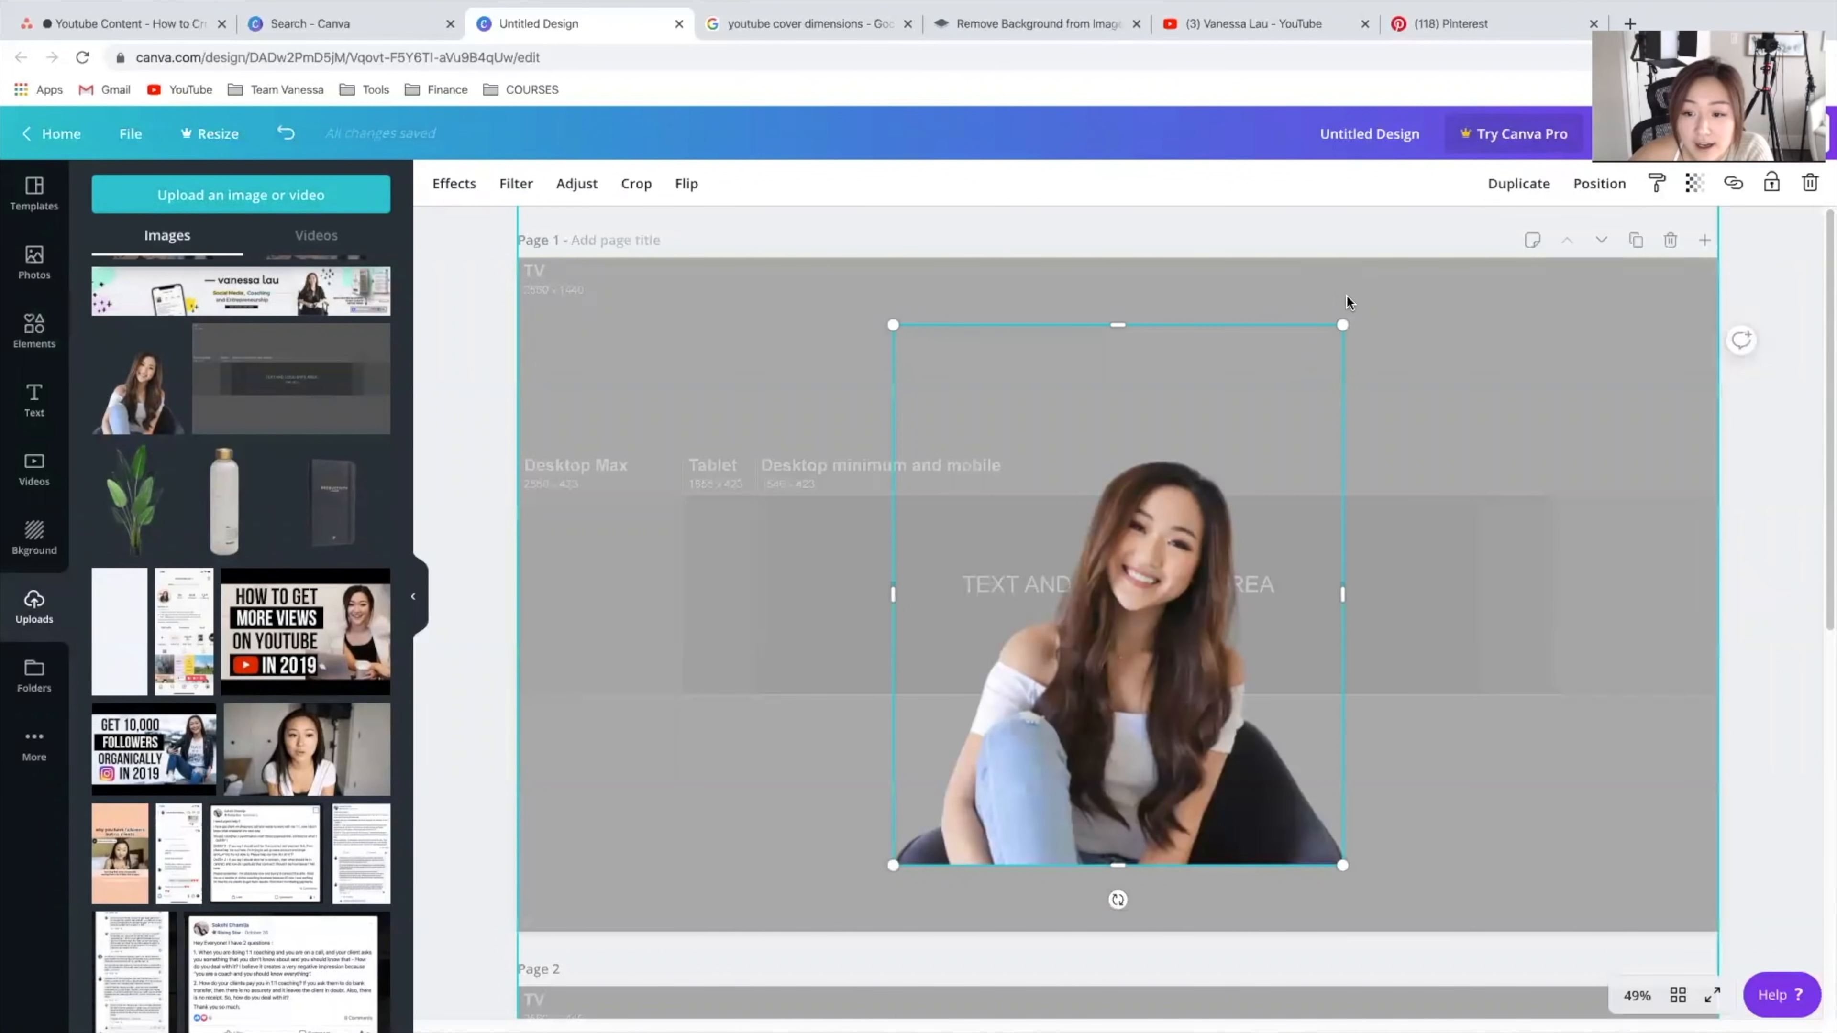
{"action": "left_click_drag", "start_coordinate": [1338, 327], "coordinate": [1095, 607]}
{"action": "left_click_drag", "start_coordinate": [1027, 785], "coordinate": [884, 632]}
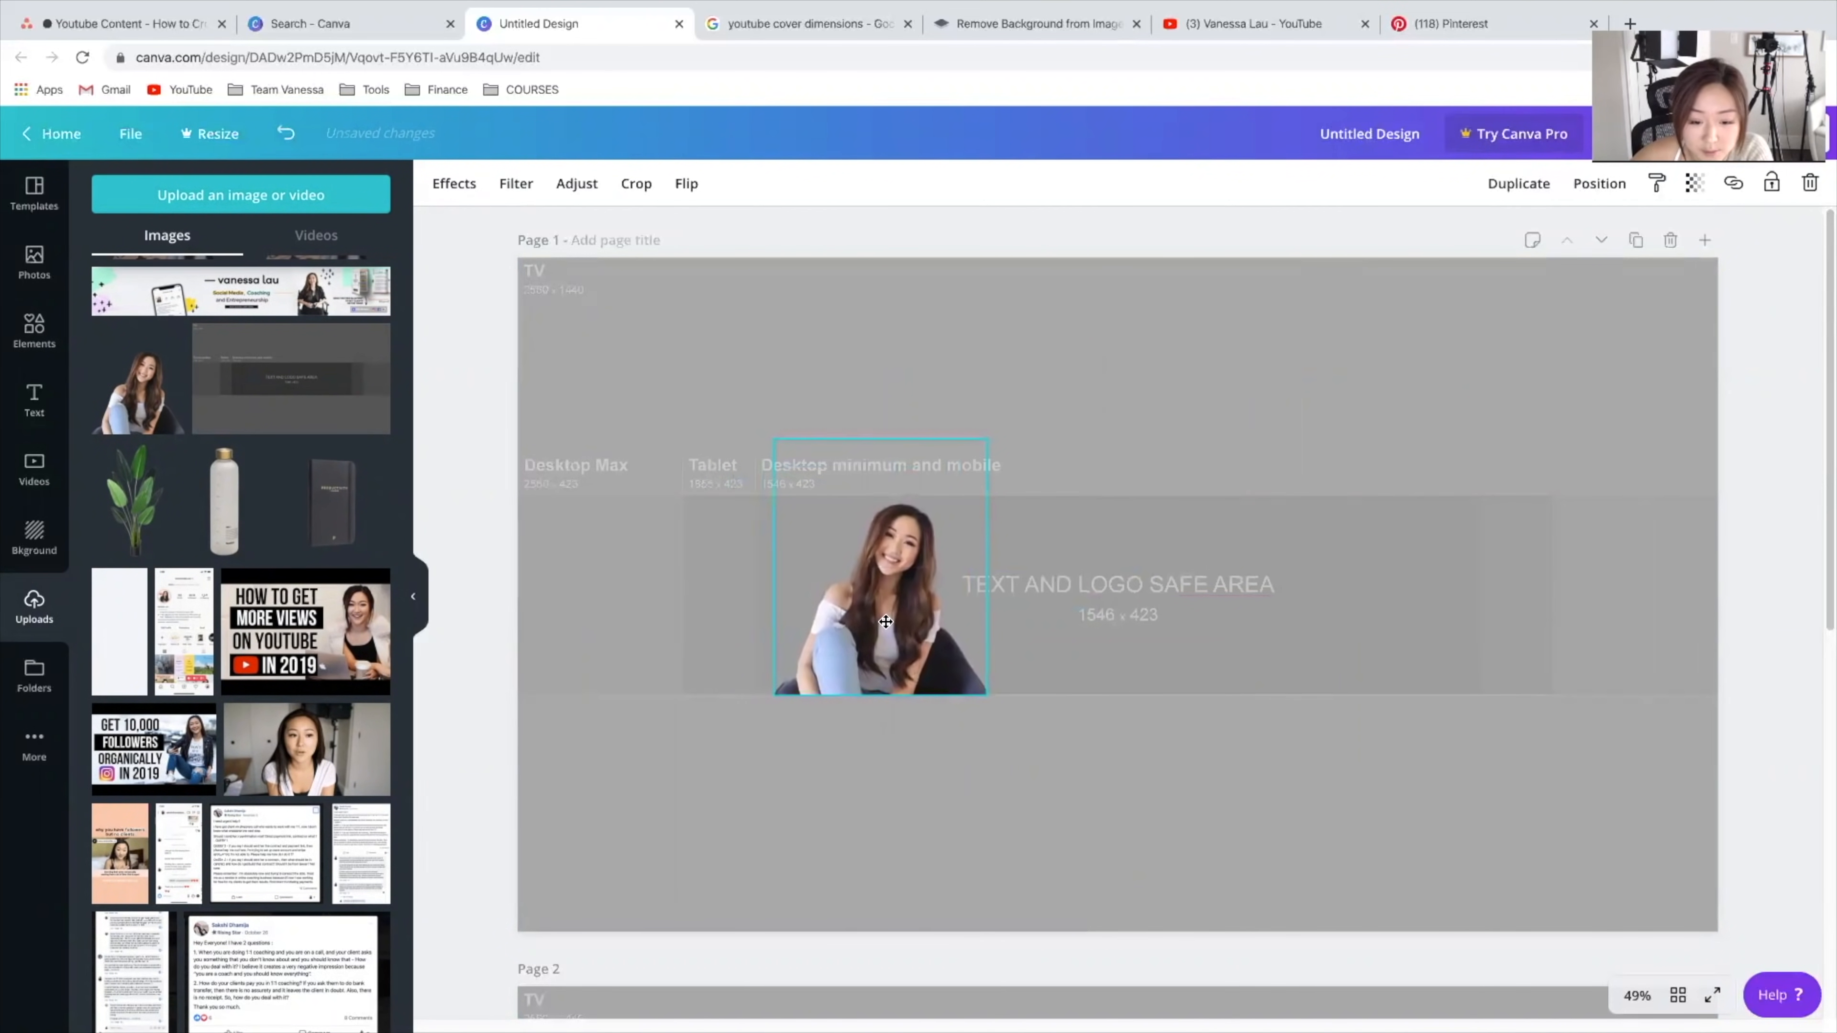
{"action": "mouse_move", "coordinate": [890, 605]}
{"action": "left_mouse_down"}
{"action": "mouse_move", "coordinate": [926, 605]}
{"action": "mouse_move", "coordinate": [891, 607]}
{"action": "left_mouse_up"}
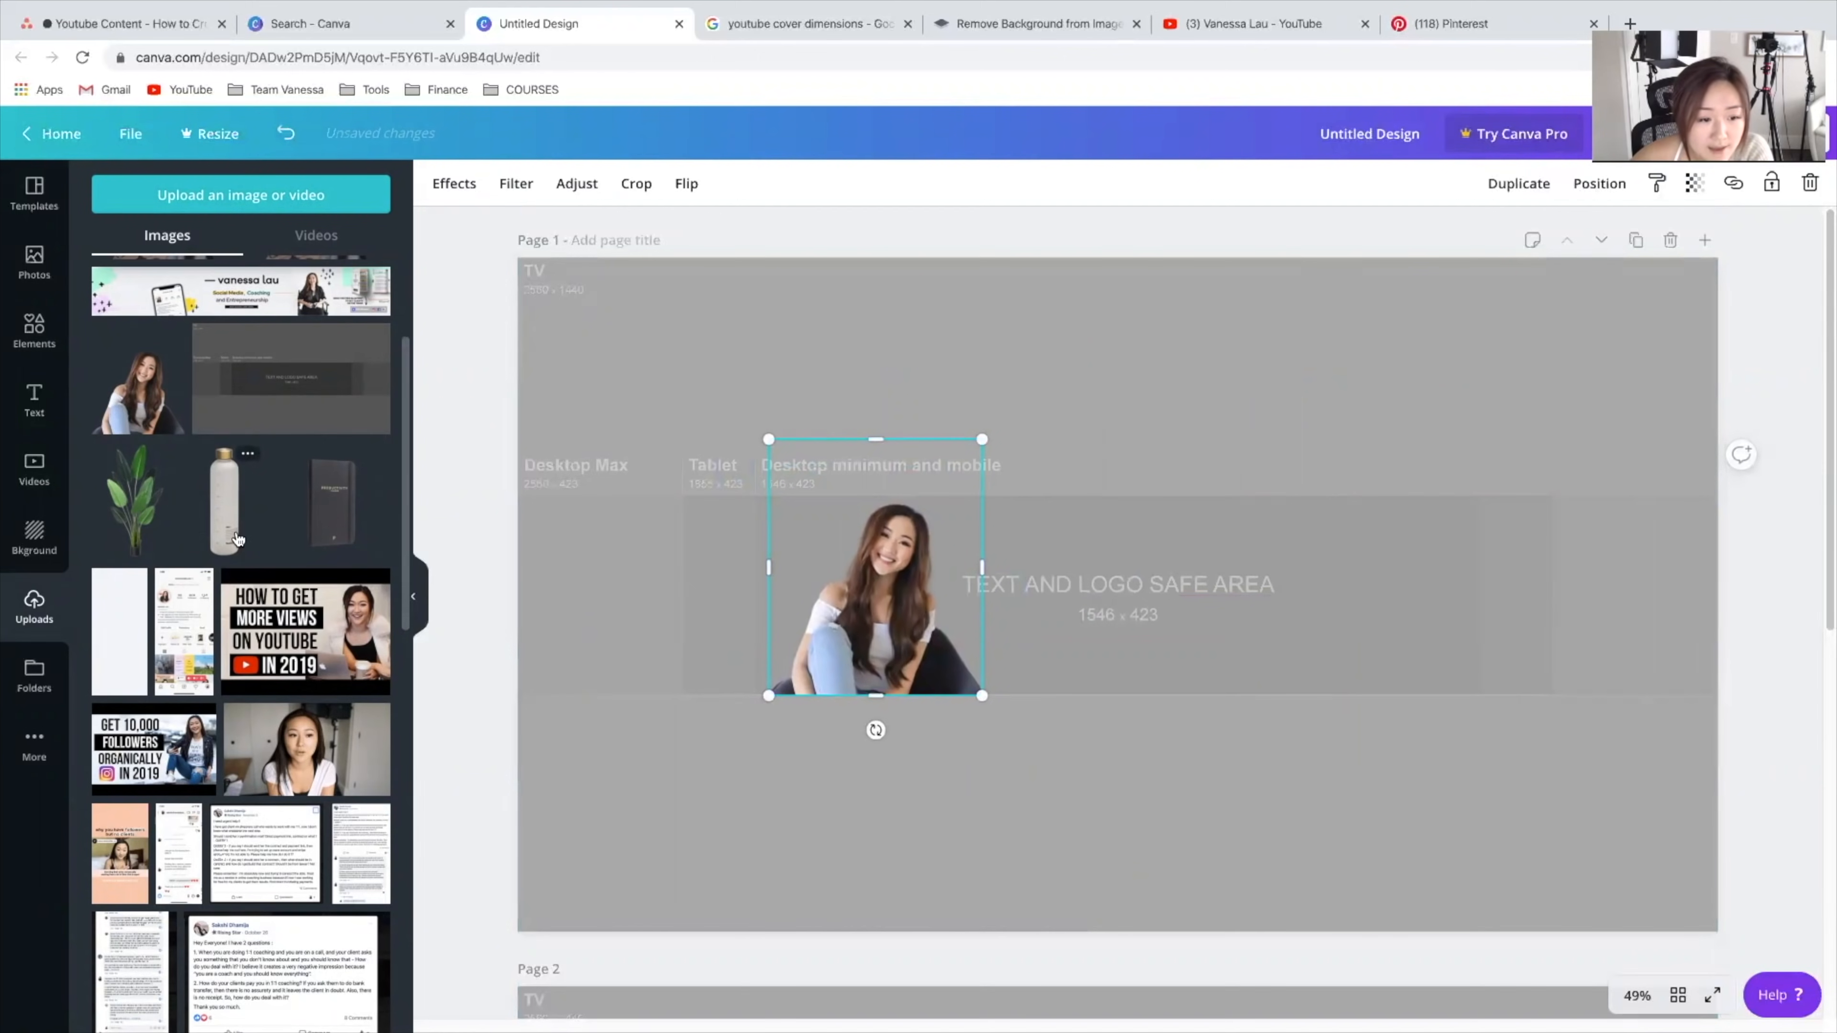
Step: Try the uploaded black notebook image, scaled down, at the right end of the desktop band, and delete it
{"action": "left_click", "coordinate": [339, 532]}
{"action": "left_click_drag", "start_coordinate": [1383, 326], "coordinate": [1033, 663]}
{"action": "left_click_drag", "start_coordinate": [956, 764], "coordinate": [1580, 594]}
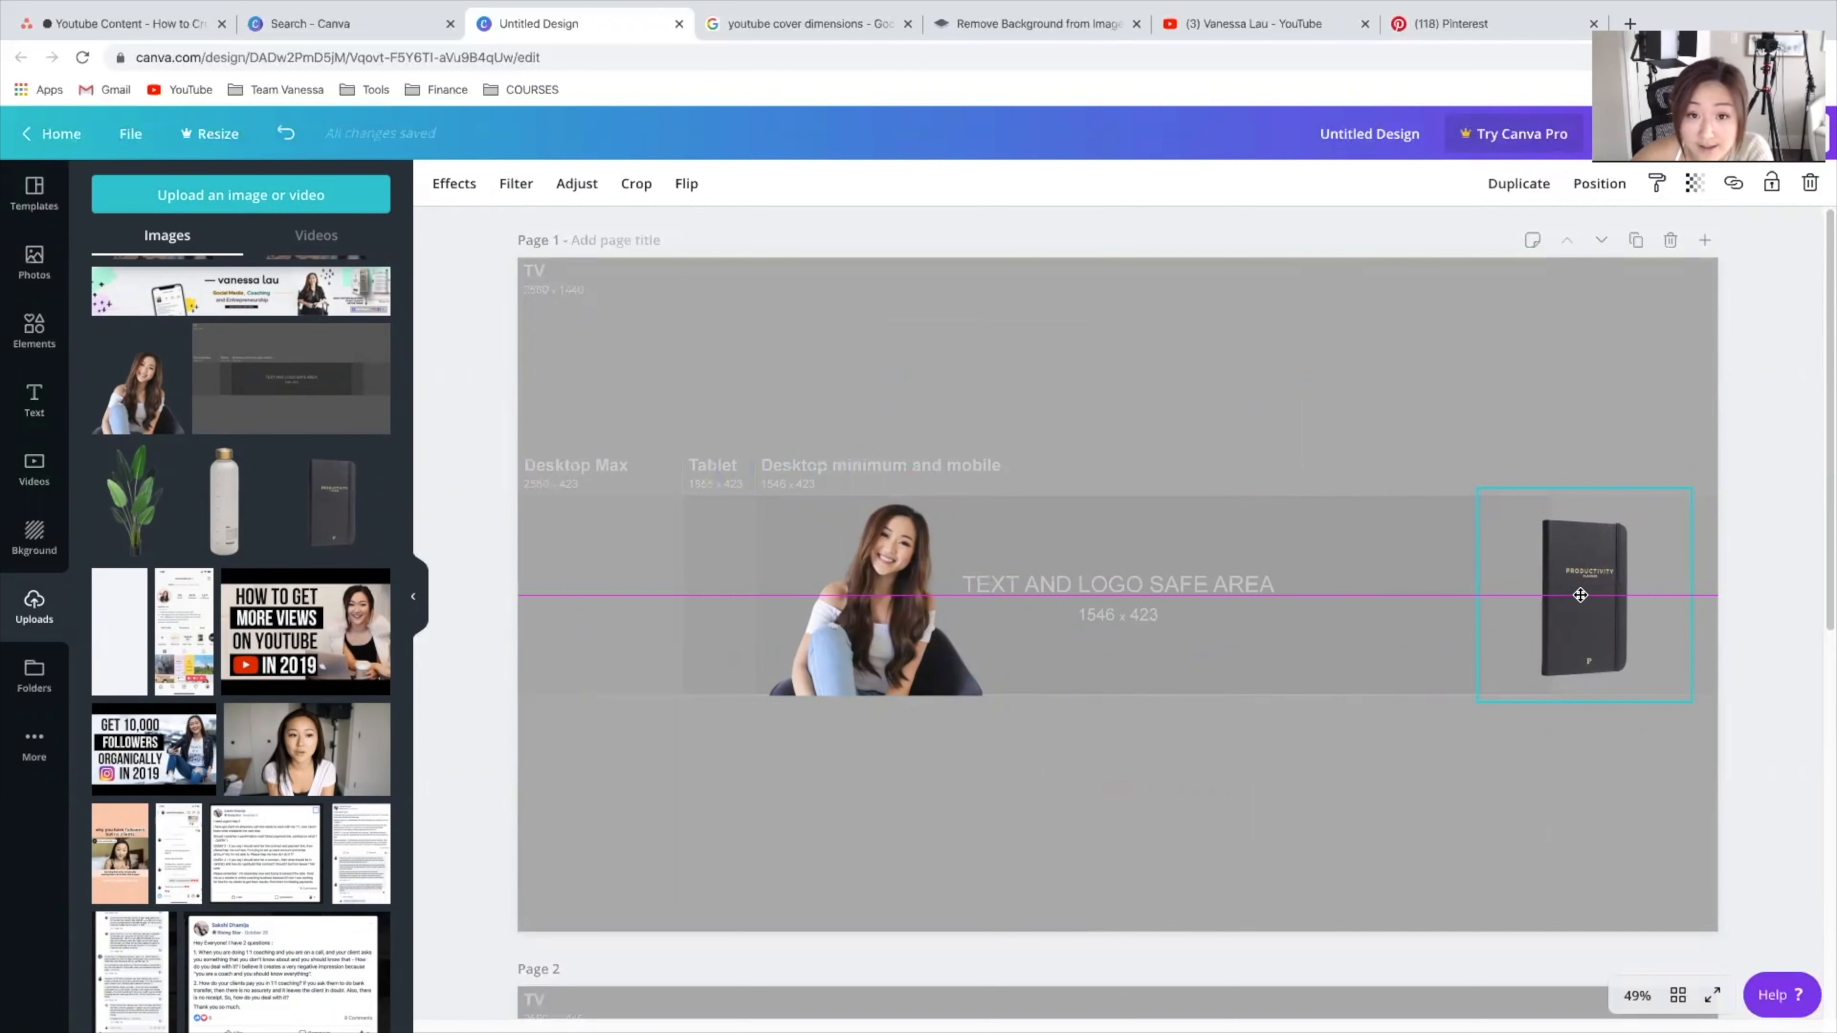
{"action": "left_click_drag", "start_coordinate": [1580, 595], "coordinate": [1583, 594]}
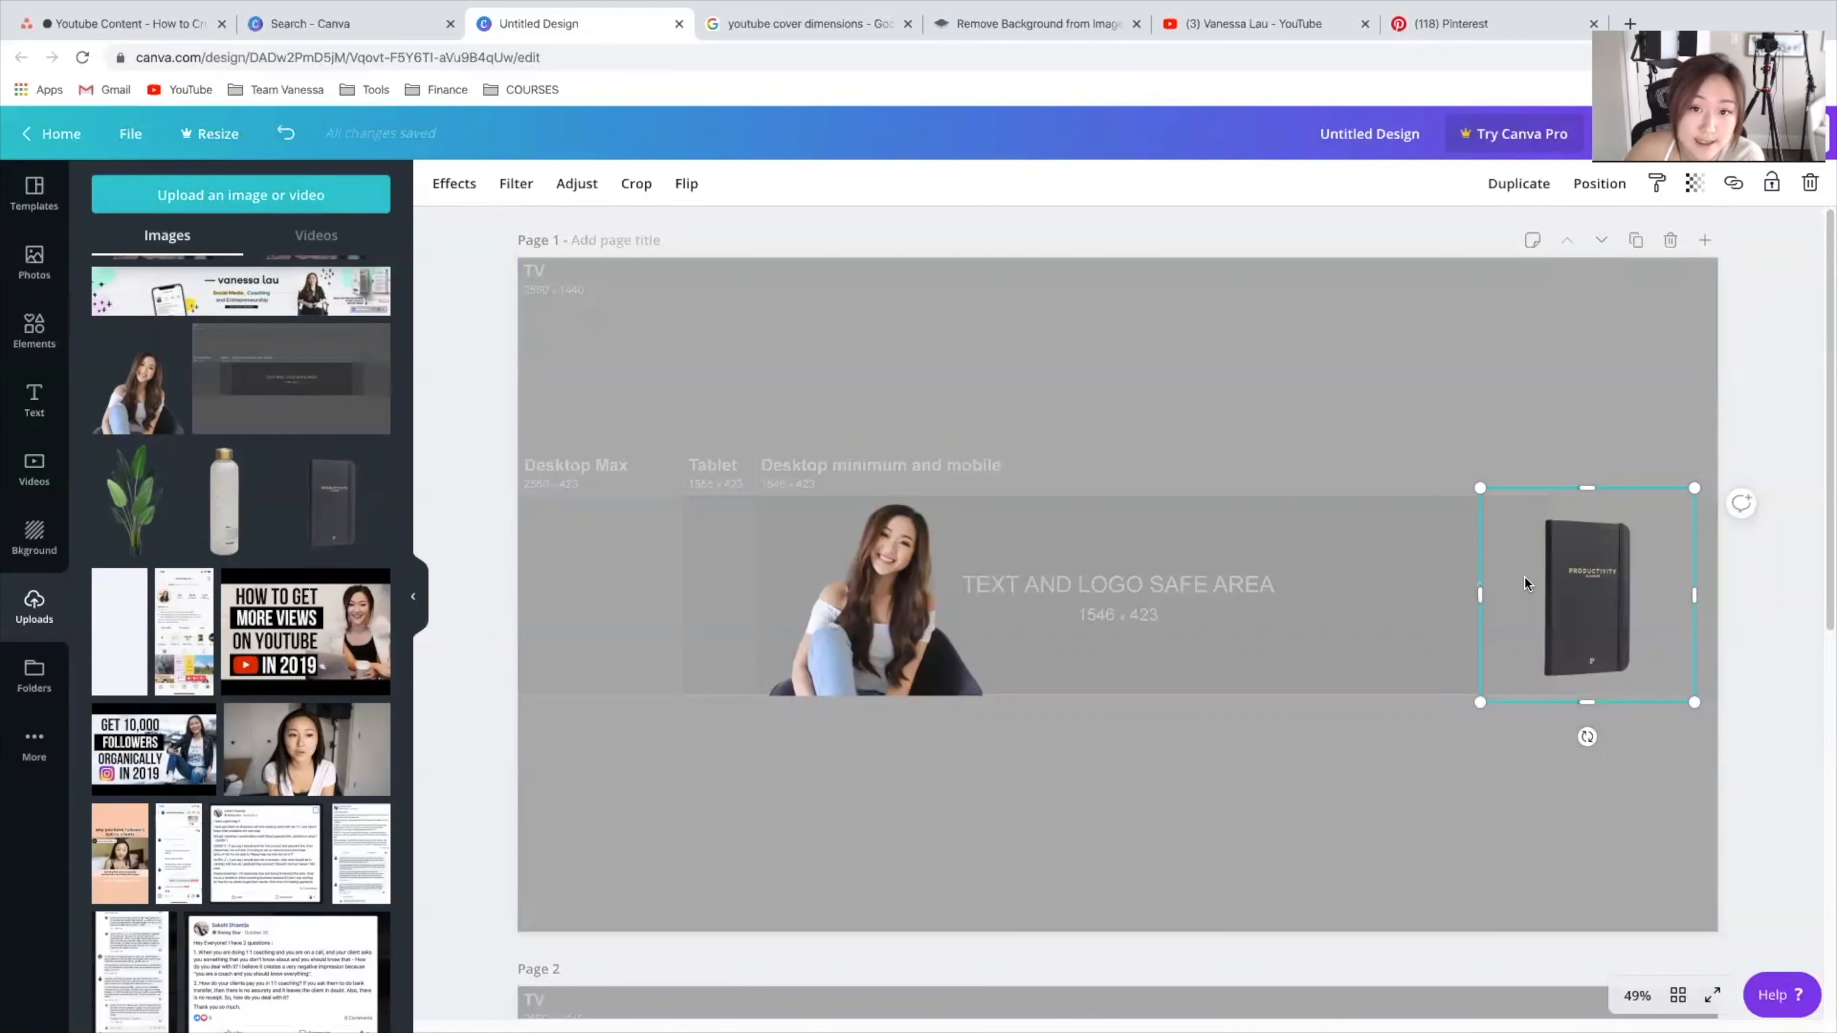
{"action": "key", "text": "Delete"}
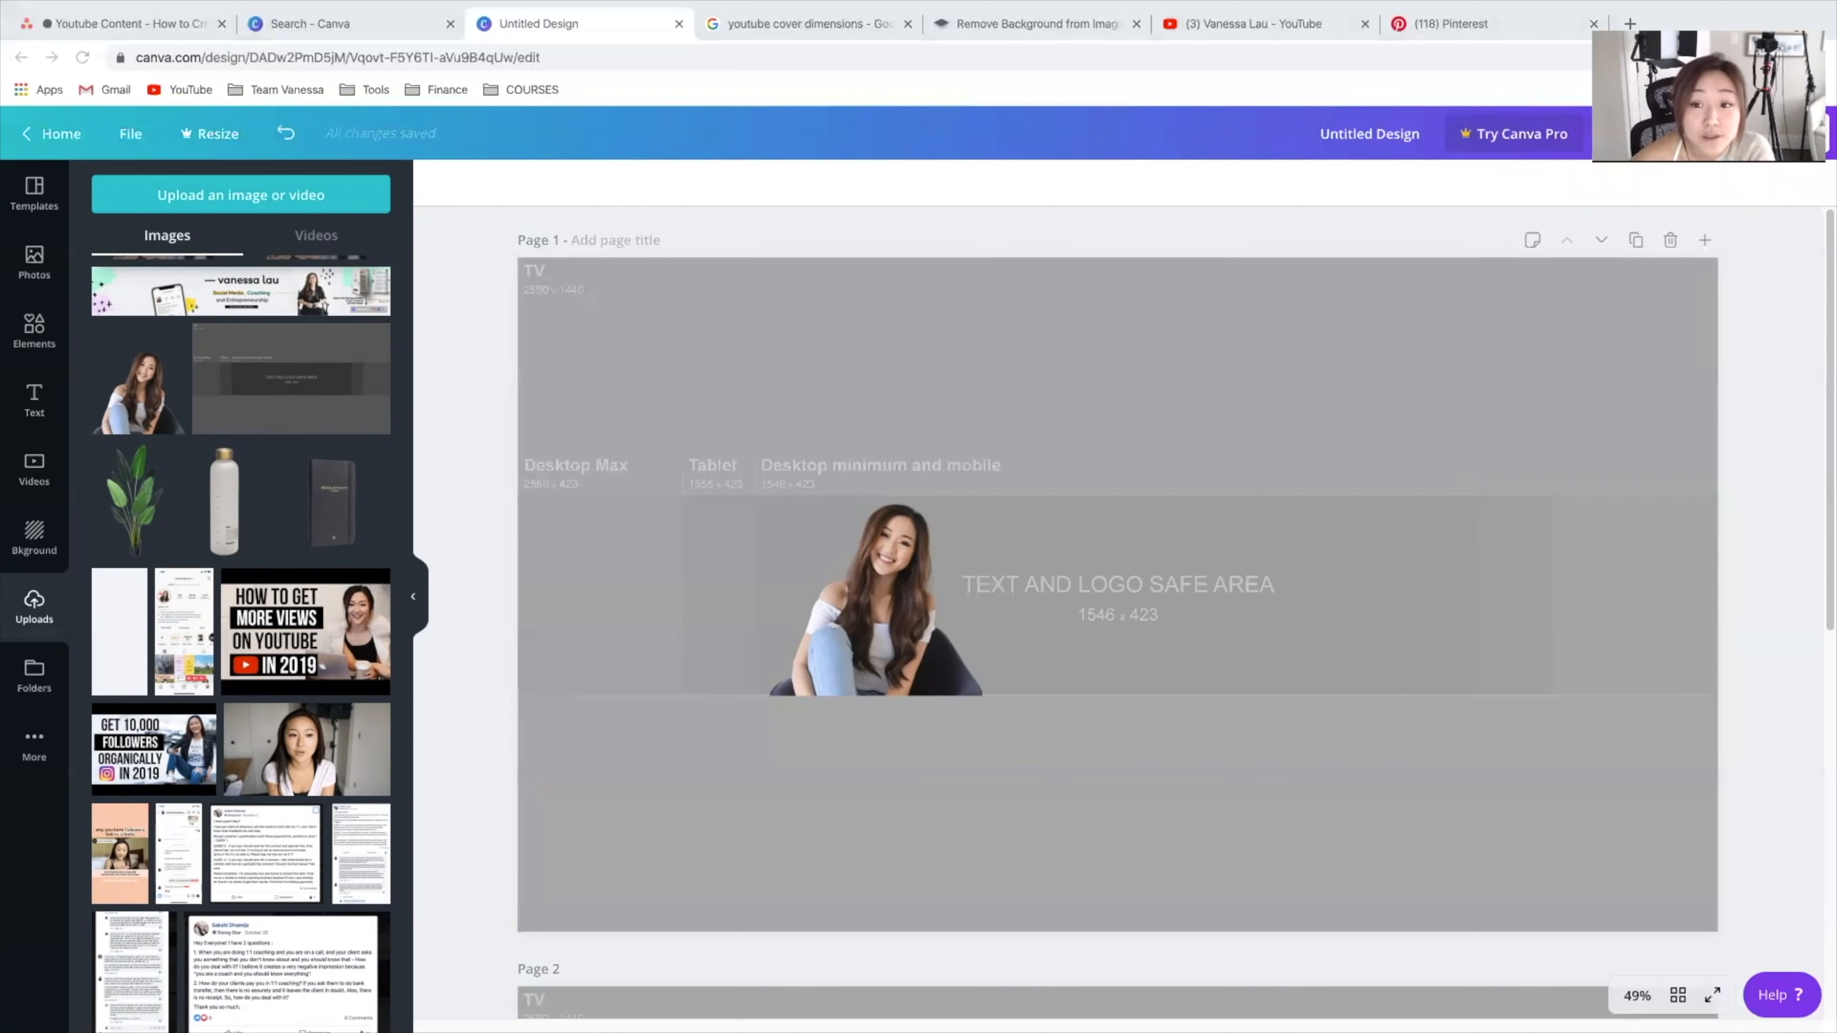
Step: Switch to Pinterest, browse the bold fonts canva results and open the "10 Best Canva Font Pairings" pin
{"action": "left_click", "coordinate": [1405, 27]}
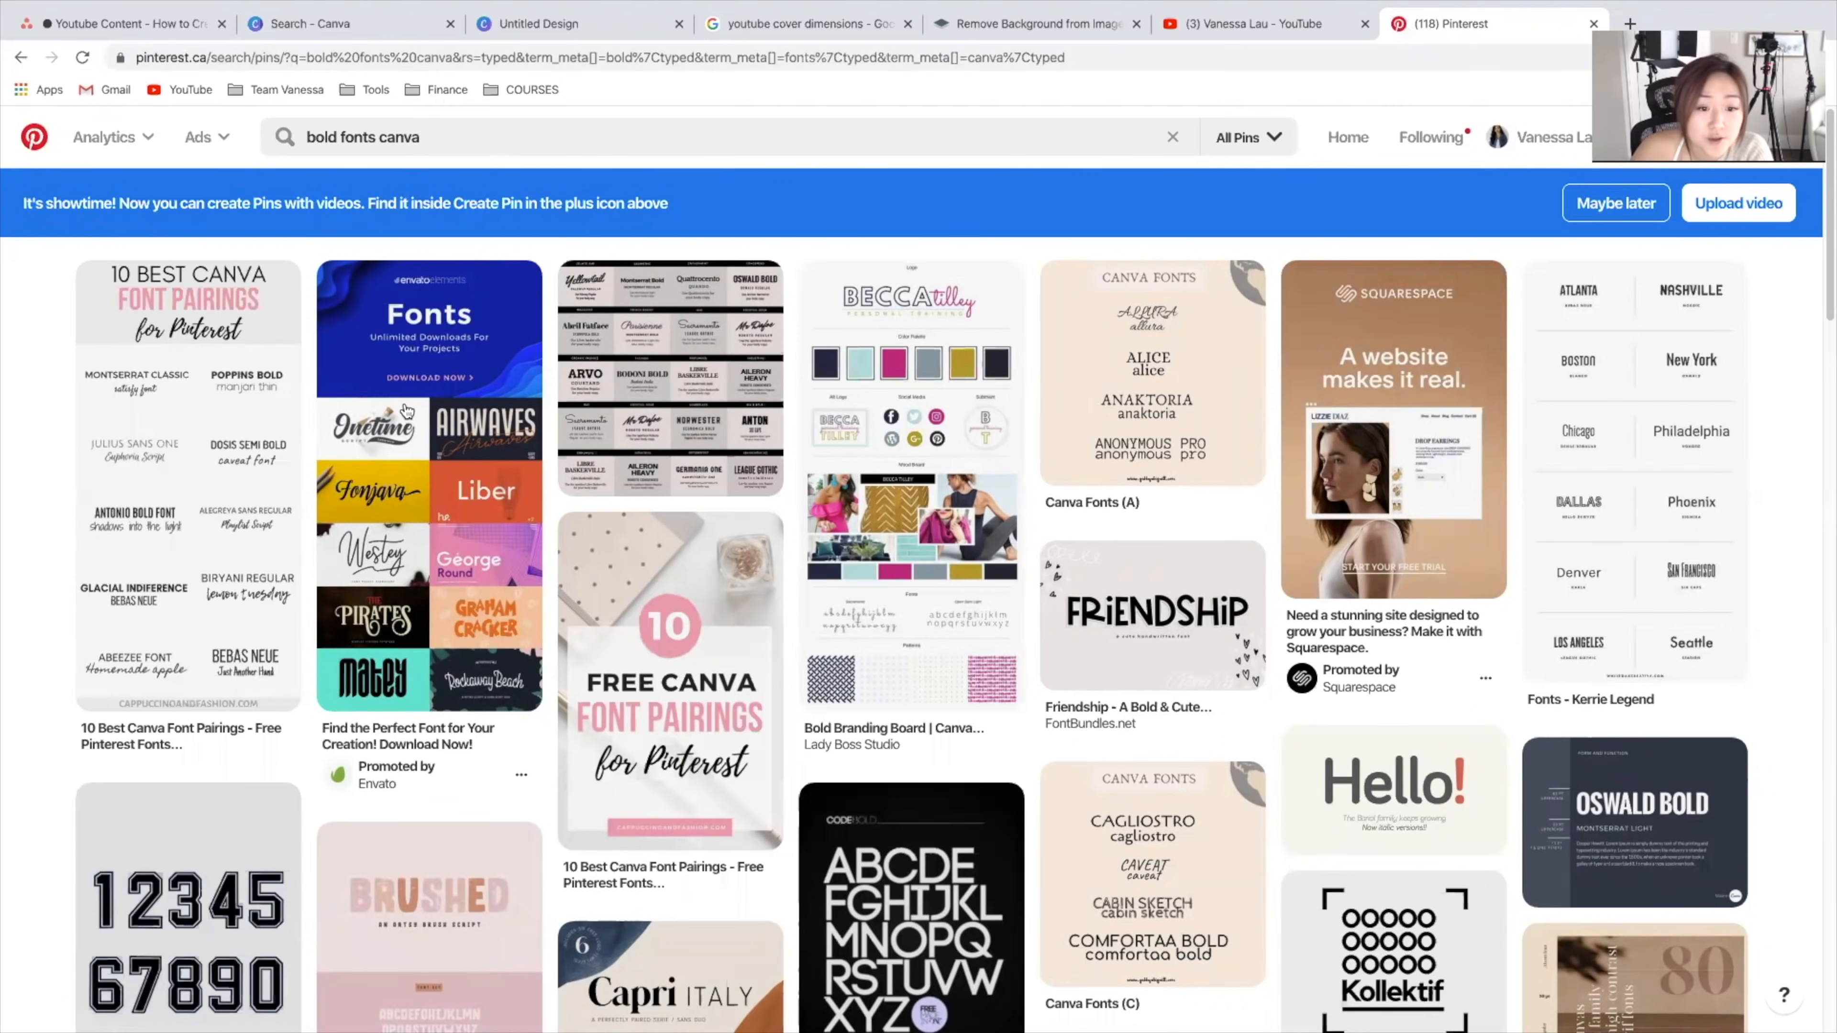
{"action": "scroll", "coordinate": [140, 537], "scroll_direction": "down", "scroll_amount": 1}
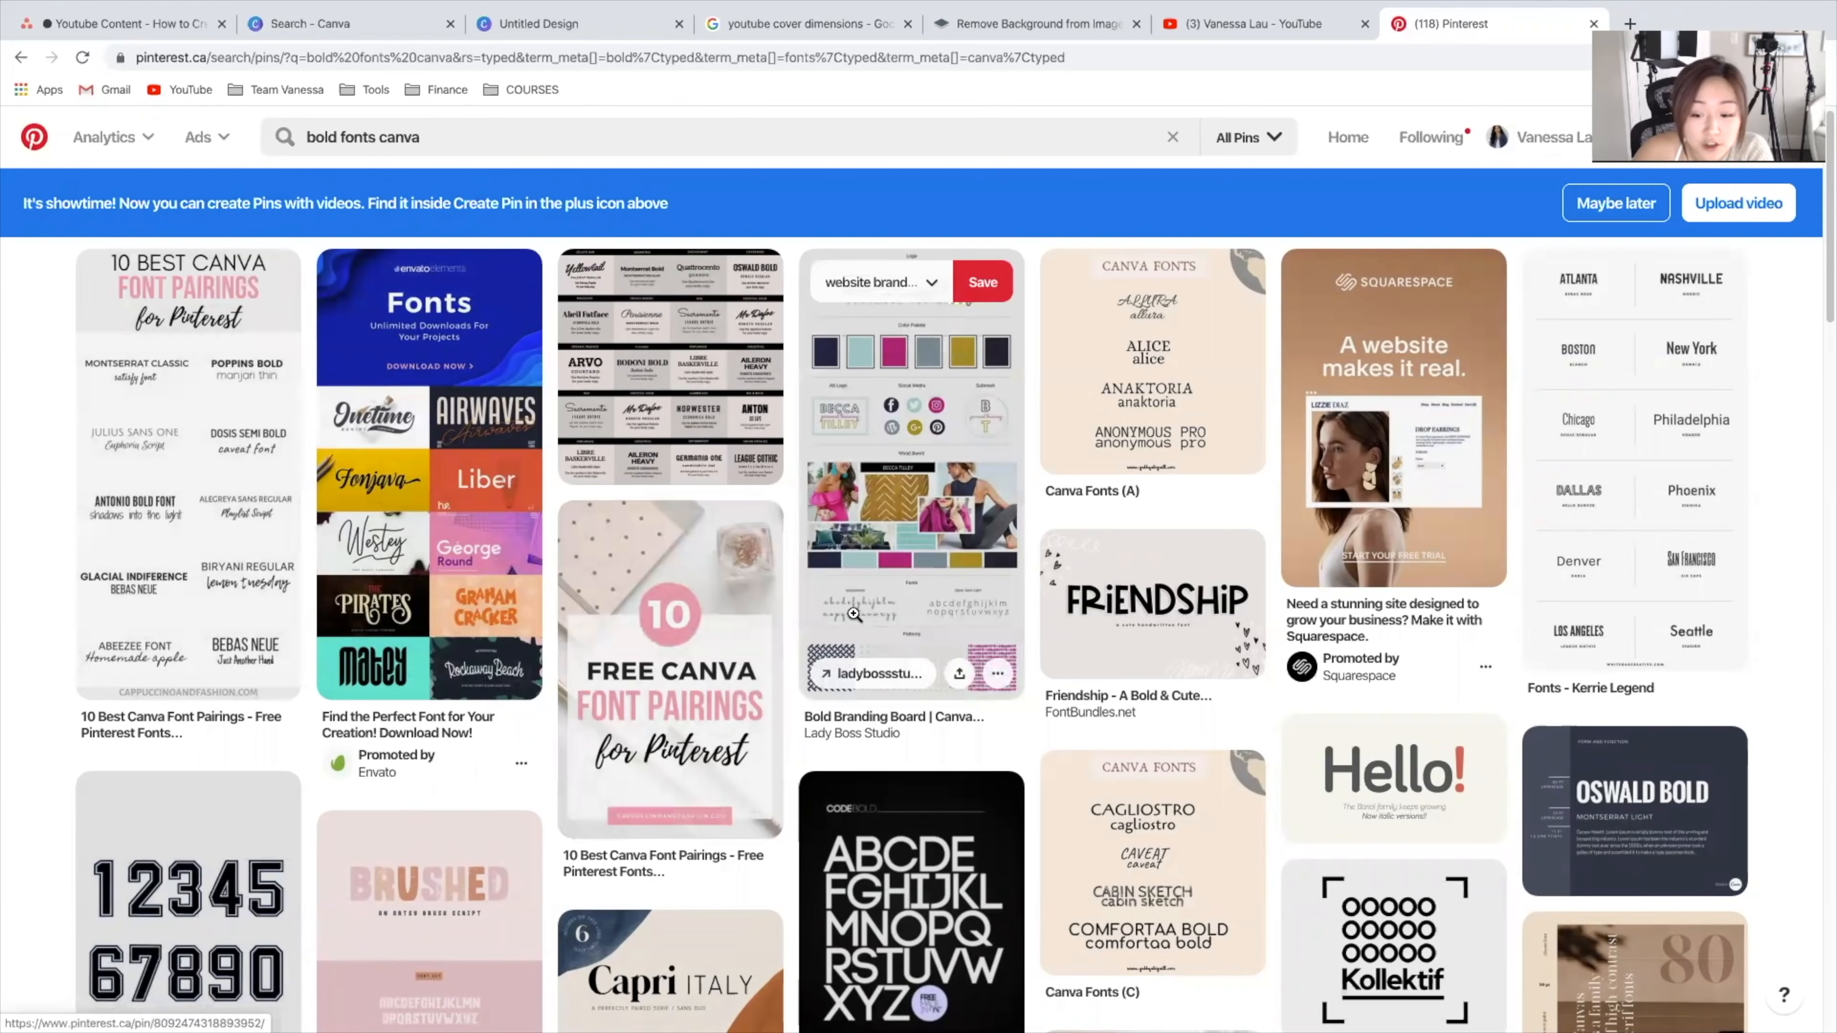
{"action": "scroll", "coordinate": [844, 606], "scroll_direction": "down", "scroll_amount": 3}
{"action": "left_click", "coordinate": [261, 467]}
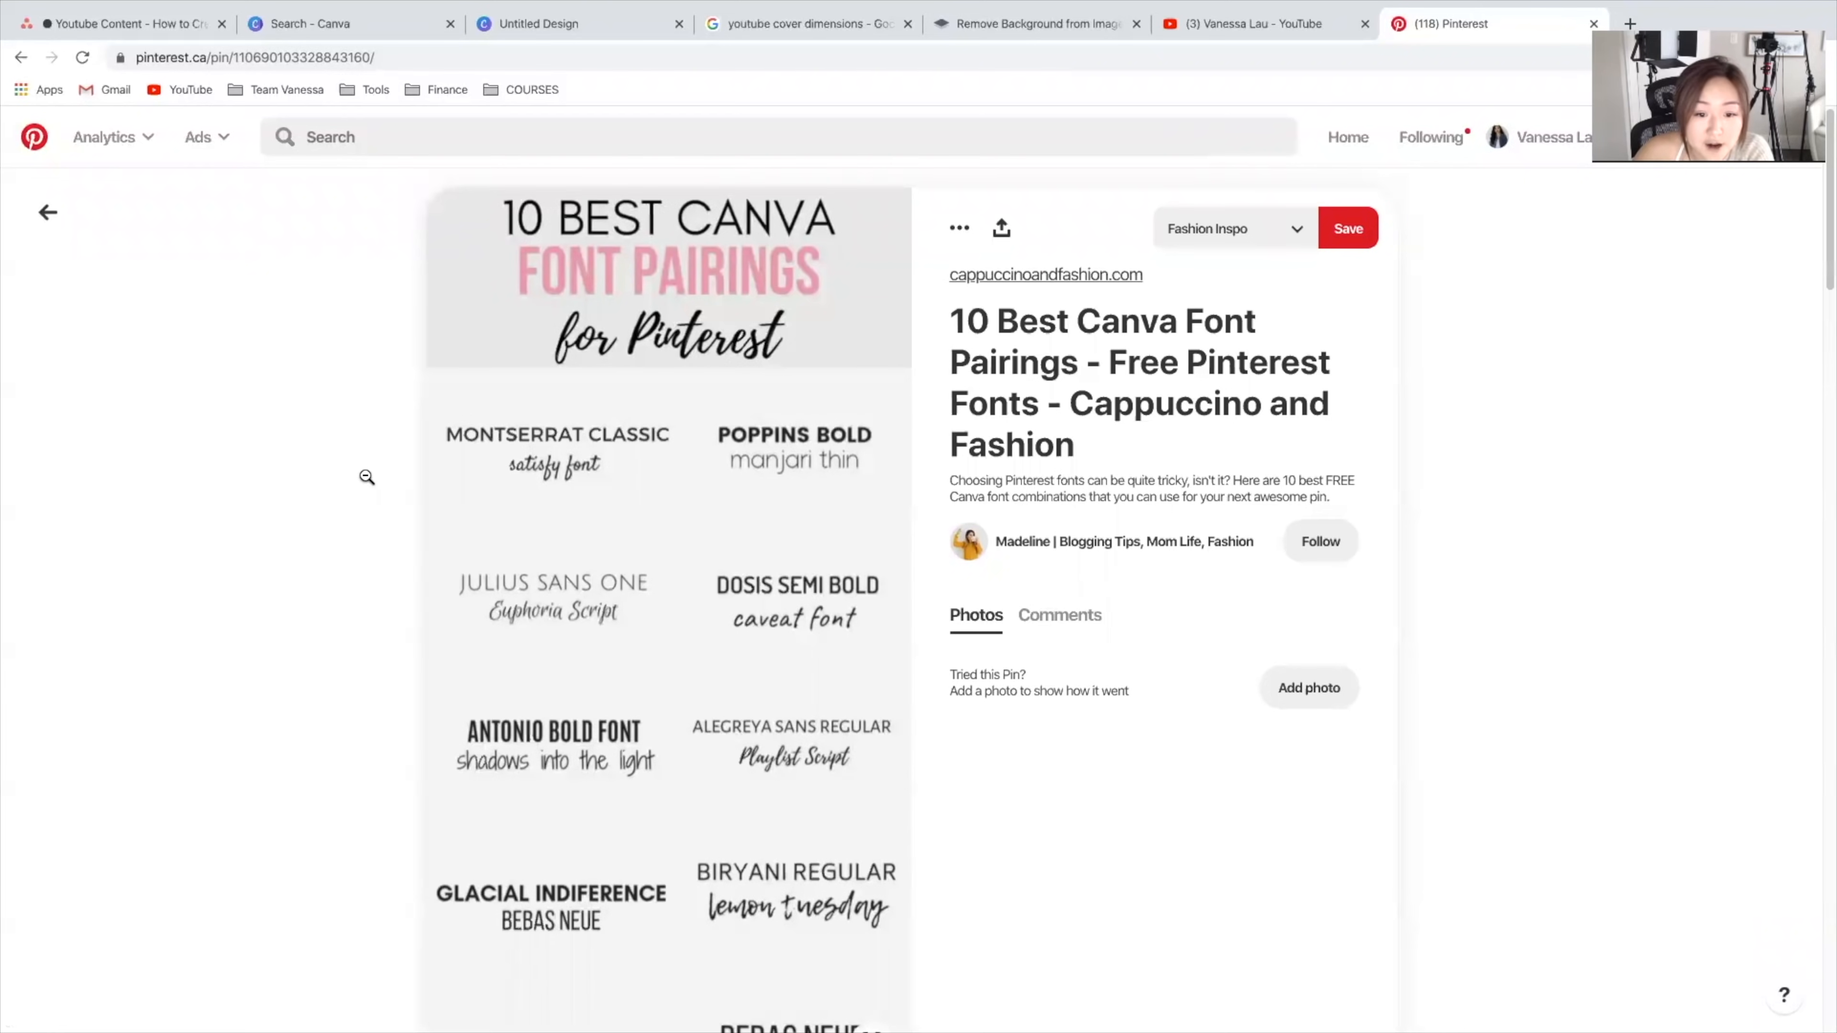
Step: Review the pin's remaining font pairings, switch back to the Canva design and add a heading with the channel owner's name in capitals
{"action": "scroll", "coordinate": [366, 477], "scroll_direction": "down", "scroll_amount": 5}
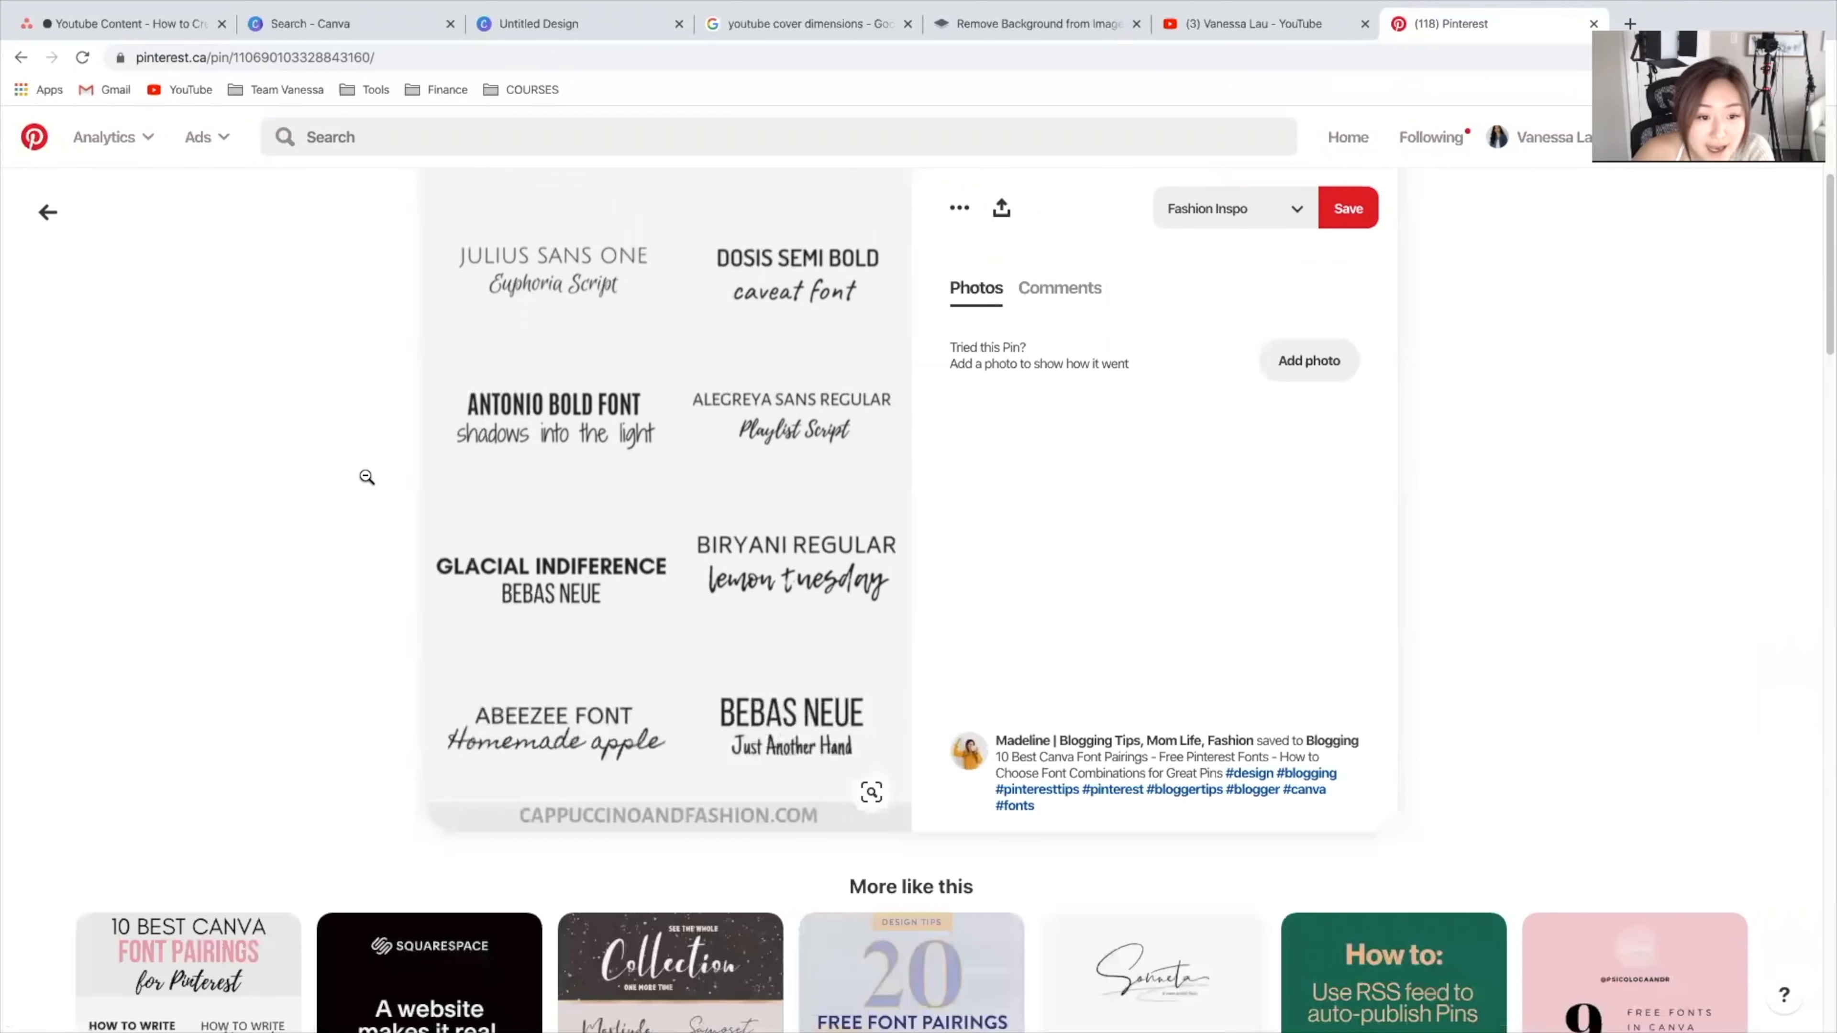
{"action": "scroll", "coordinate": [367, 477], "scroll_direction": "down", "scroll_amount": 1}
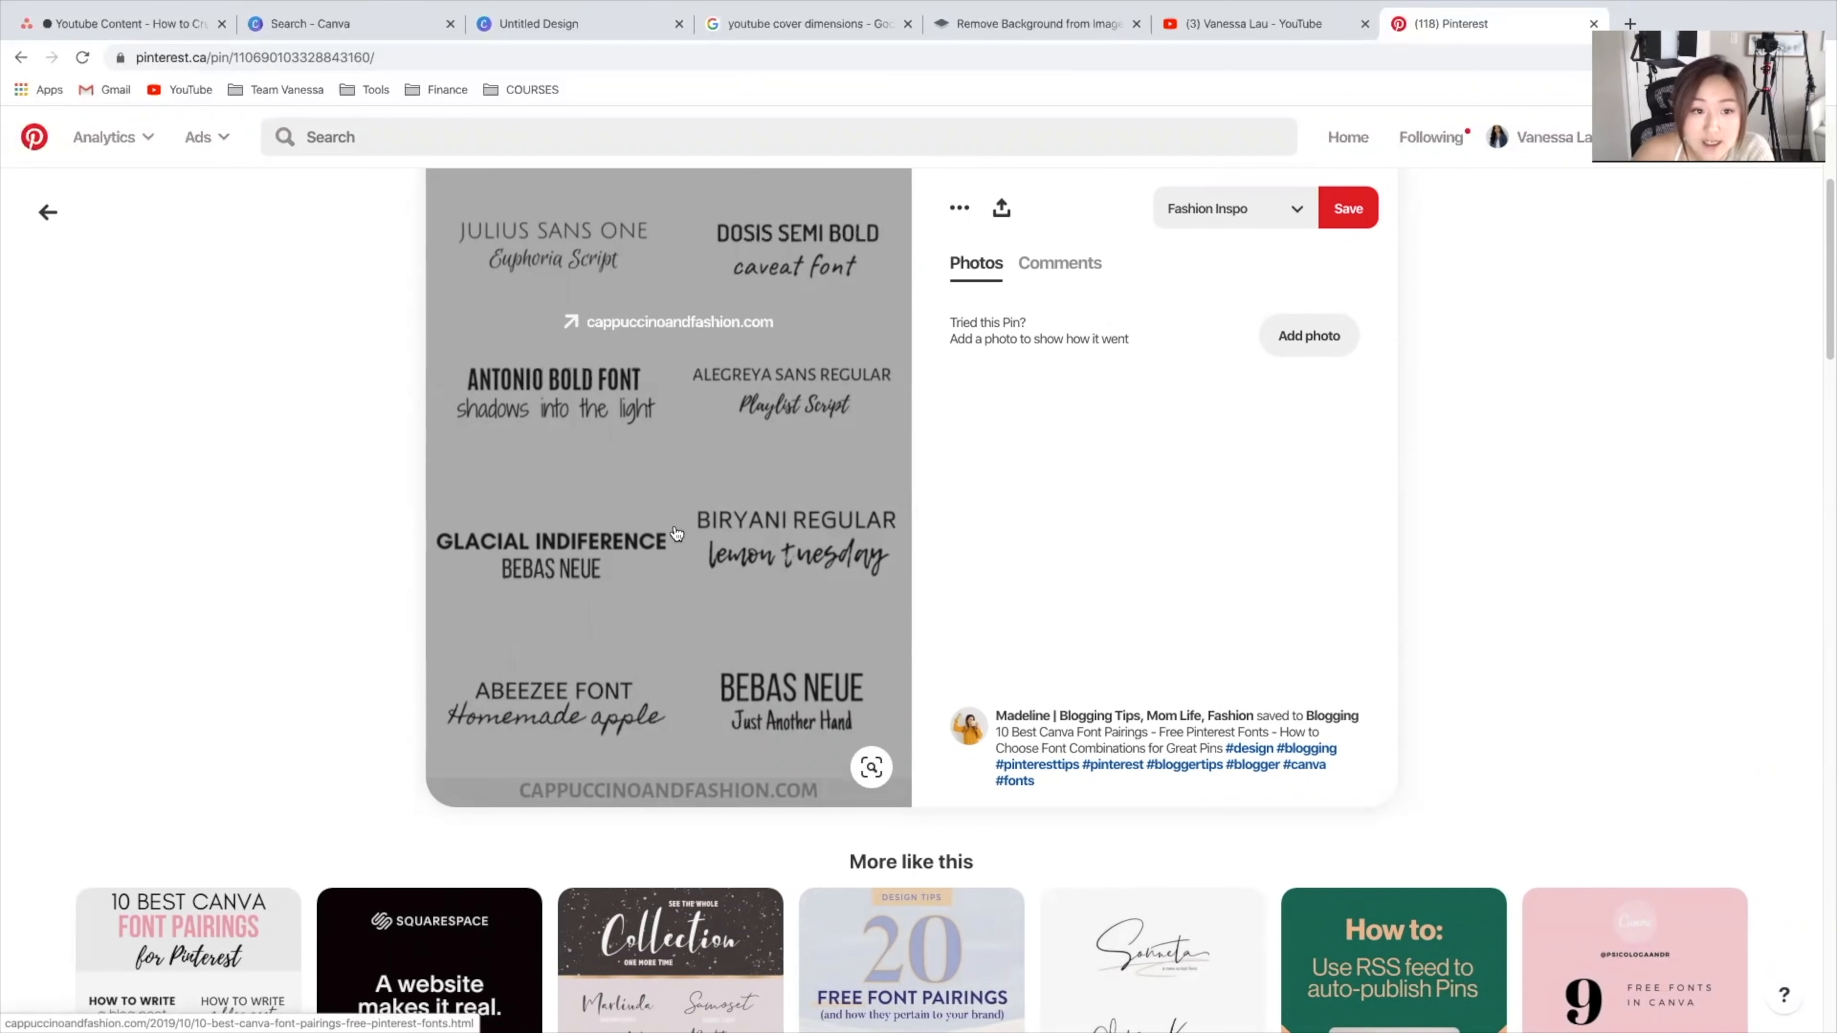
{"action": "left_click", "coordinate": [572, 23]}
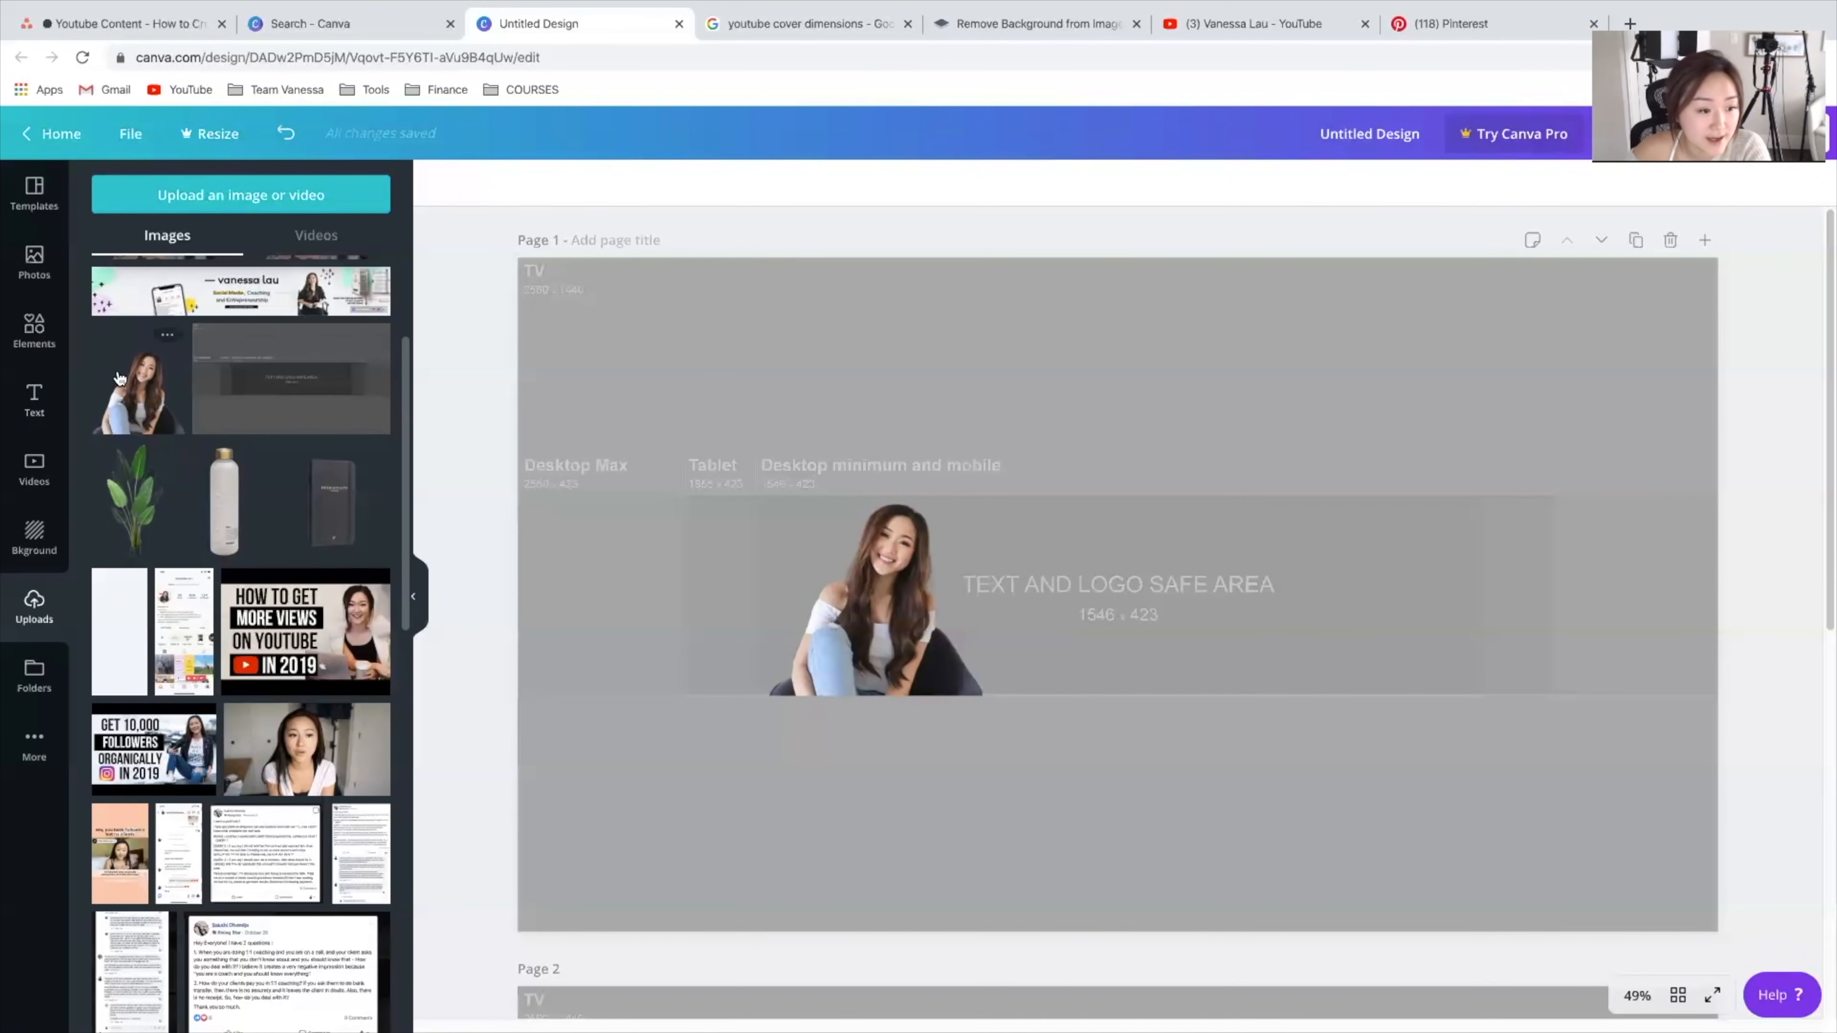
{"action": "left_click", "coordinate": [34, 398]}
{"action": "left_click", "coordinate": [205, 284]}
{"action": "type", "text": "VANESSA LAU"}
Step: Set the name heading's font to Glacial Indifference
{"action": "left_click", "coordinate": [504, 184]}
{"action": "type", "text": "glacial"}
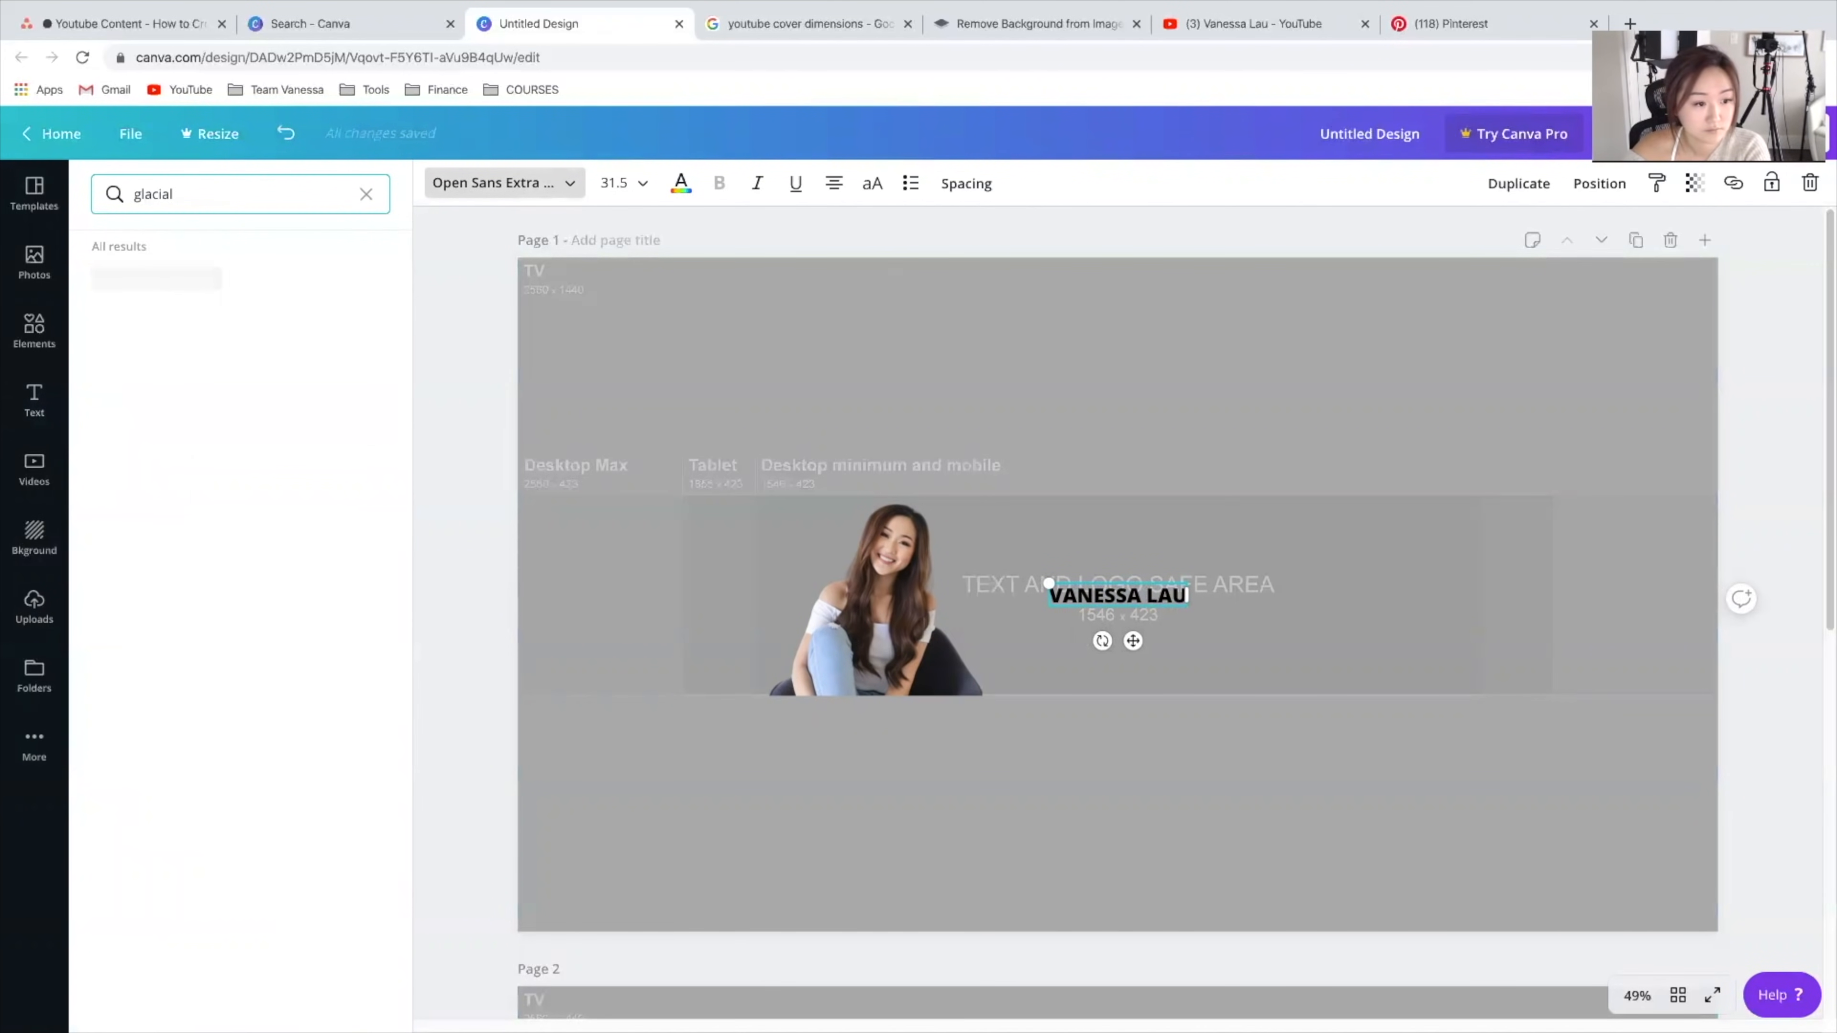
{"action": "left_click", "coordinate": [246, 289]}
Step: Set the name heading's font size to 64 and place it in the upper part of the safe area beside the portrait
{"action": "left_click", "coordinate": [646, 187]}
{"action": "left_click", "coordinate": [622, 583]}
{"action": "left_click", "coordinate": [615, 183]}
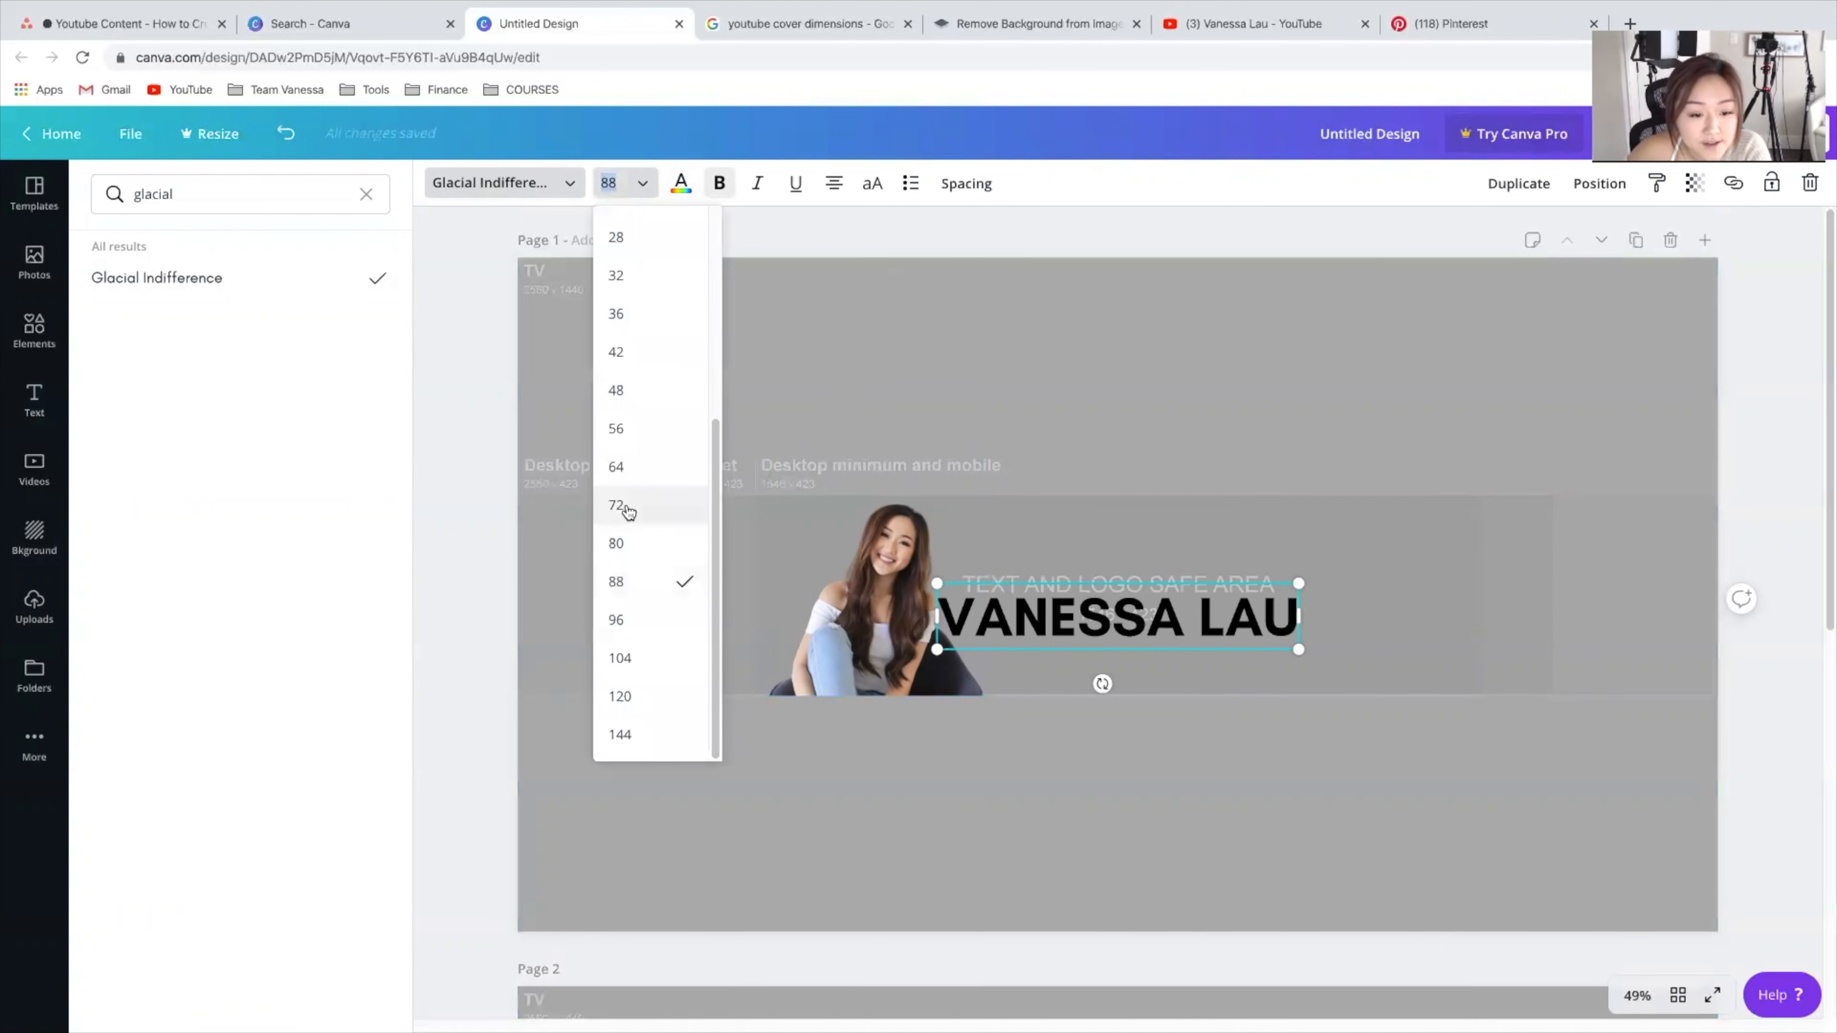
{"action": "left_click", "coordinate": [618, 543]}
{"action": "left_click", "coordinate": [641, 185]}
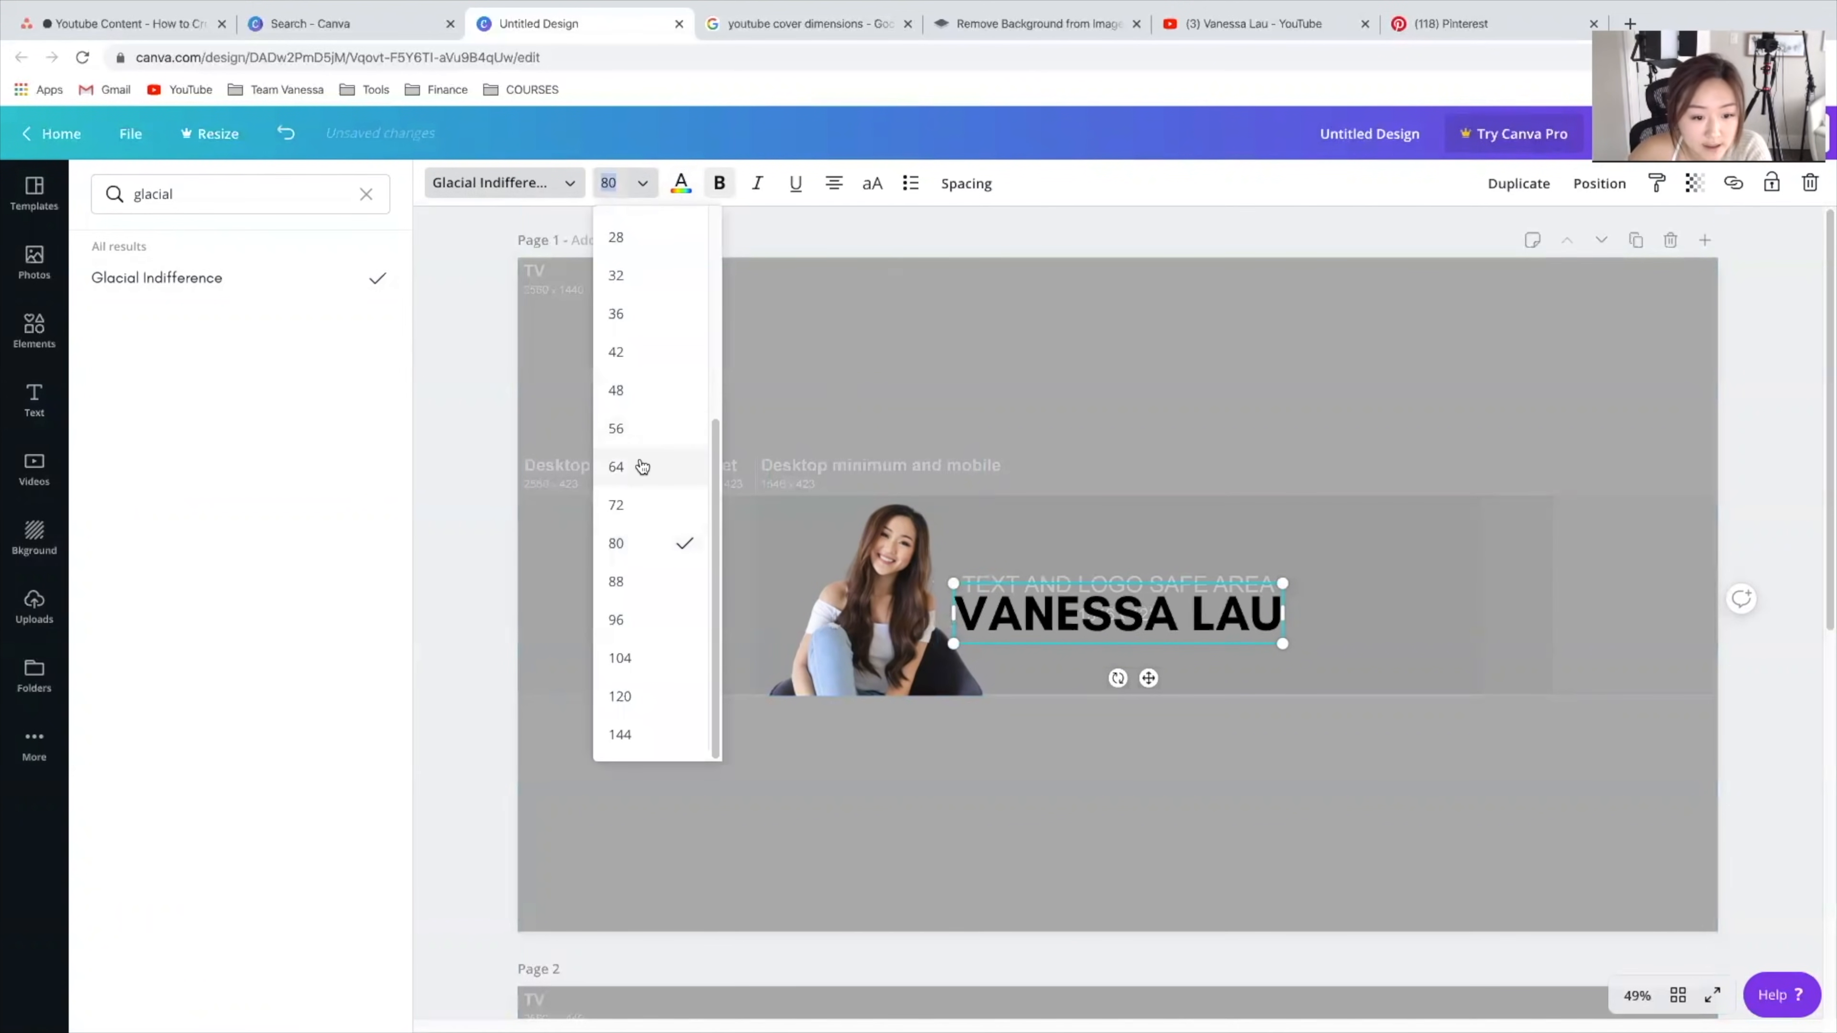
{"action": "left_click", "coordinate": [616, 505]}
{"action": "left_click", "coordinate": [641, 183]}
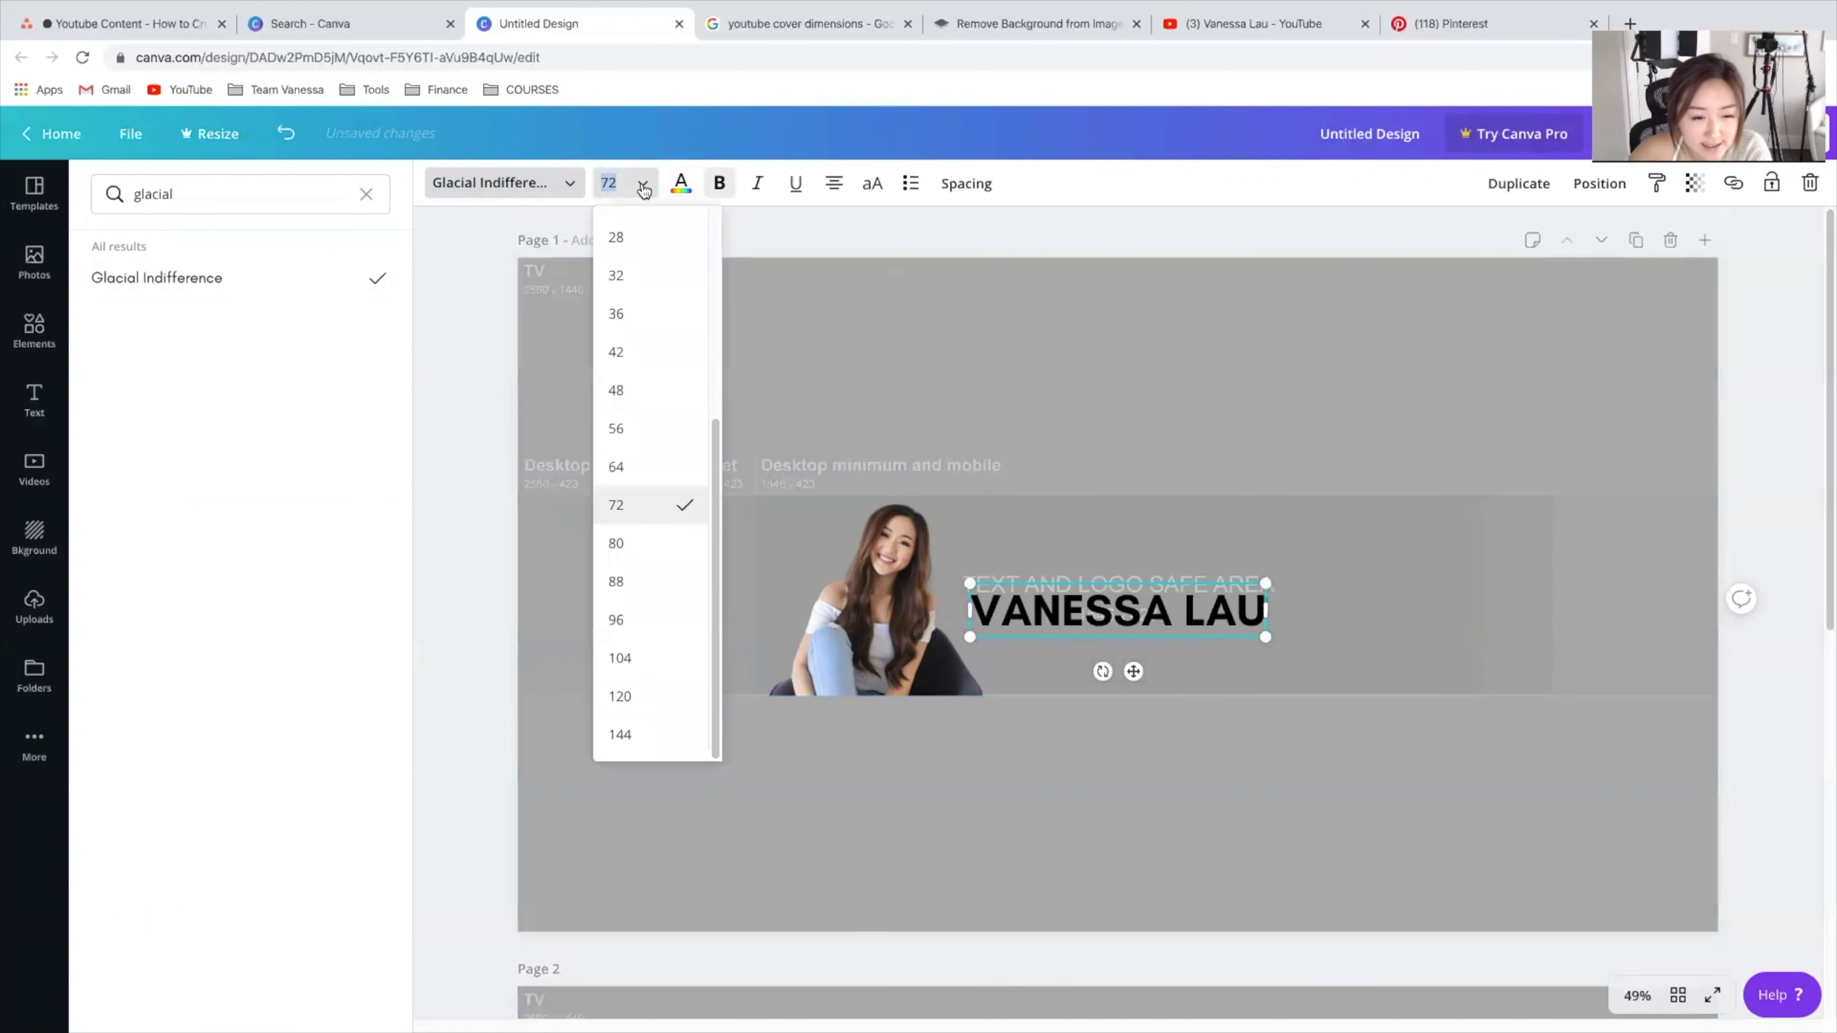
{"action": "left_click", "coordinate": [622, 467]}
{"action": "left_click_drag", "start_coordinate": [1135, 586], "coordinate": [1211, 534]}
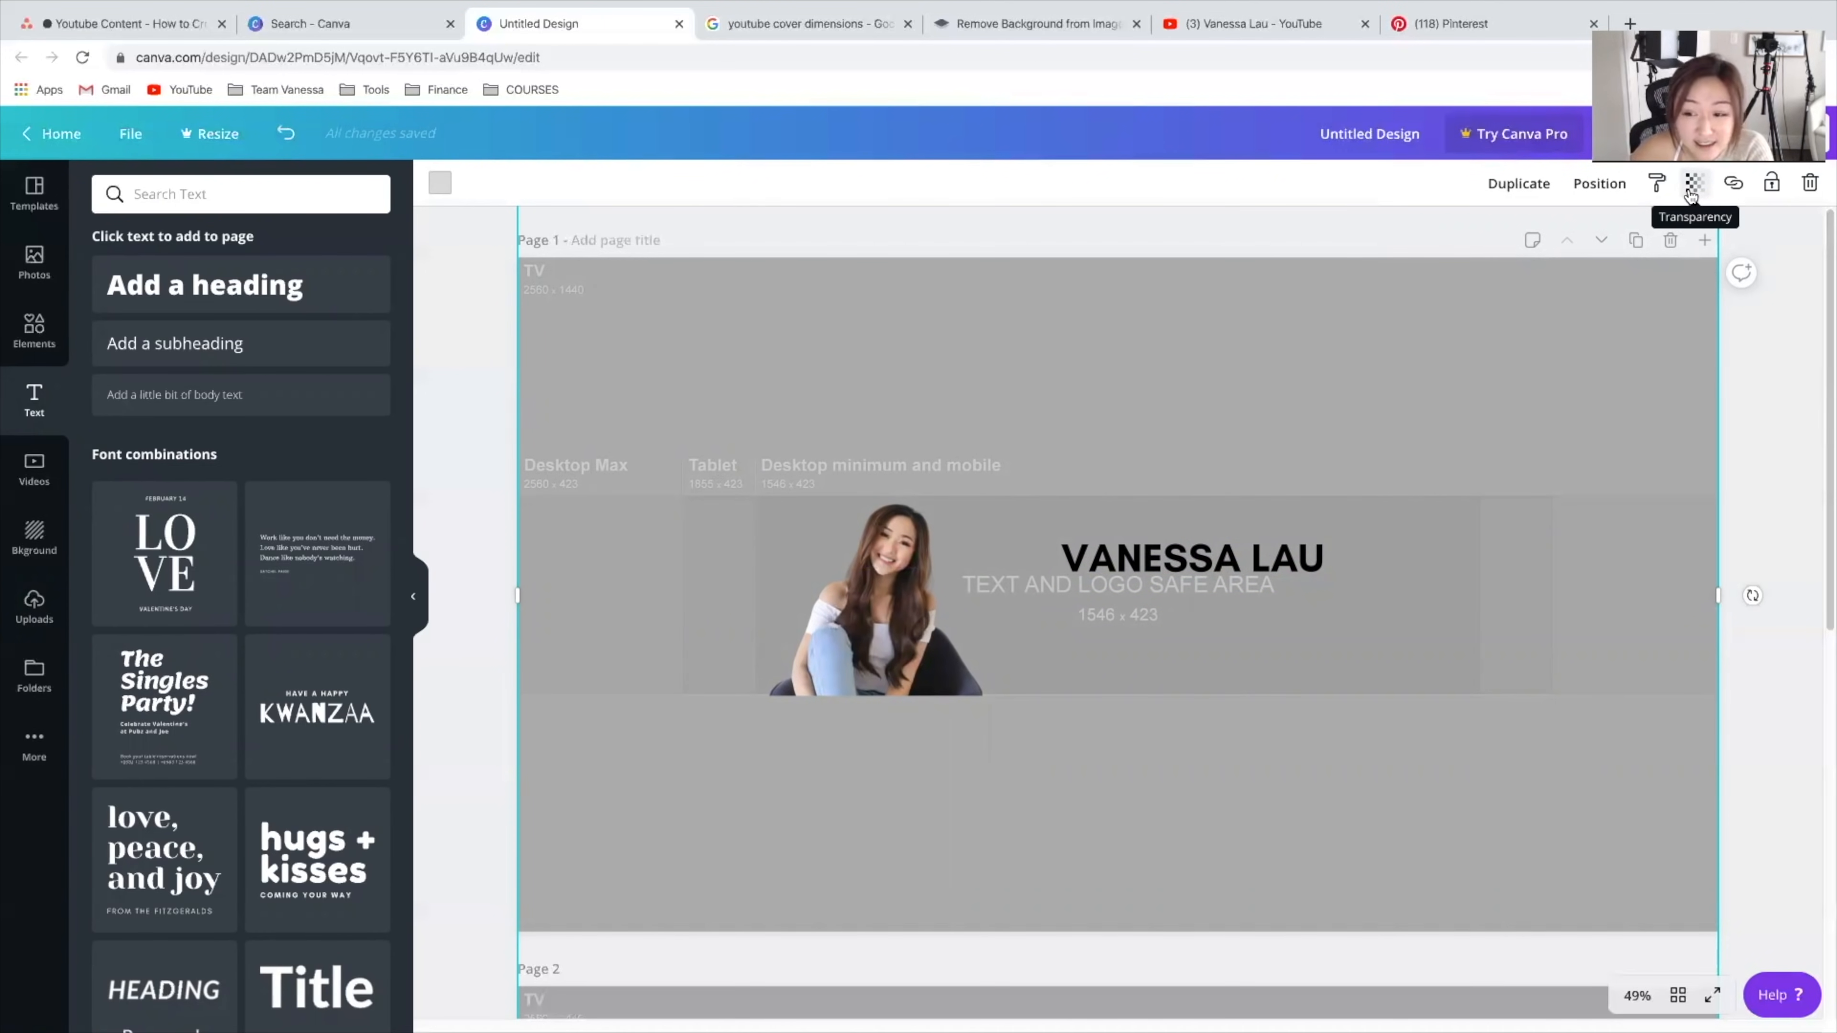
Step: Set the grey background's transparency value to 100 and recolour the name heading white
{"action": "left_click", "coordinate": [1692, 184]}
{"action": "mouse_move", "coordinate": [1656, 233]}
{"action": "left_mouse_down"}
{"action": "mouse_move", "coordinate": [1611, 234]}
{"action": "mouse_move", "coordinate": [1676, 243]}
{"action": "left_mouse_up"}
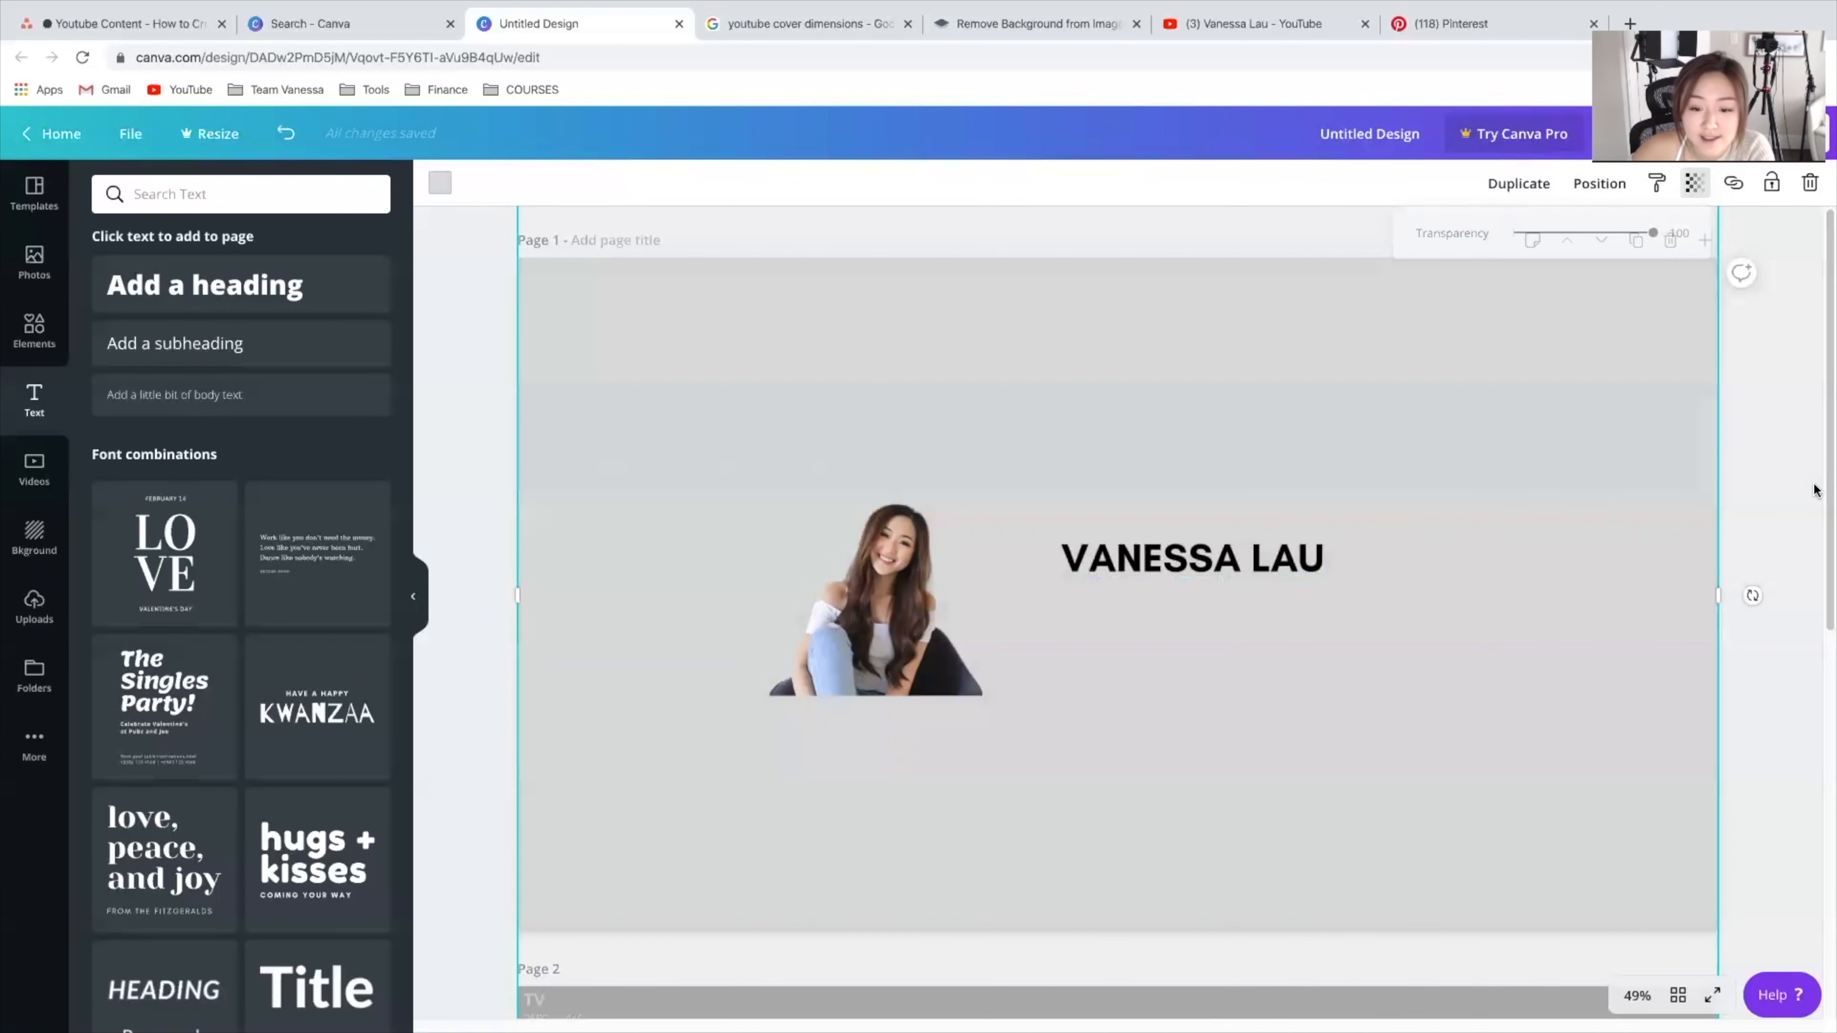
{"action": "double_click", "coordinate": [1195, 563]}
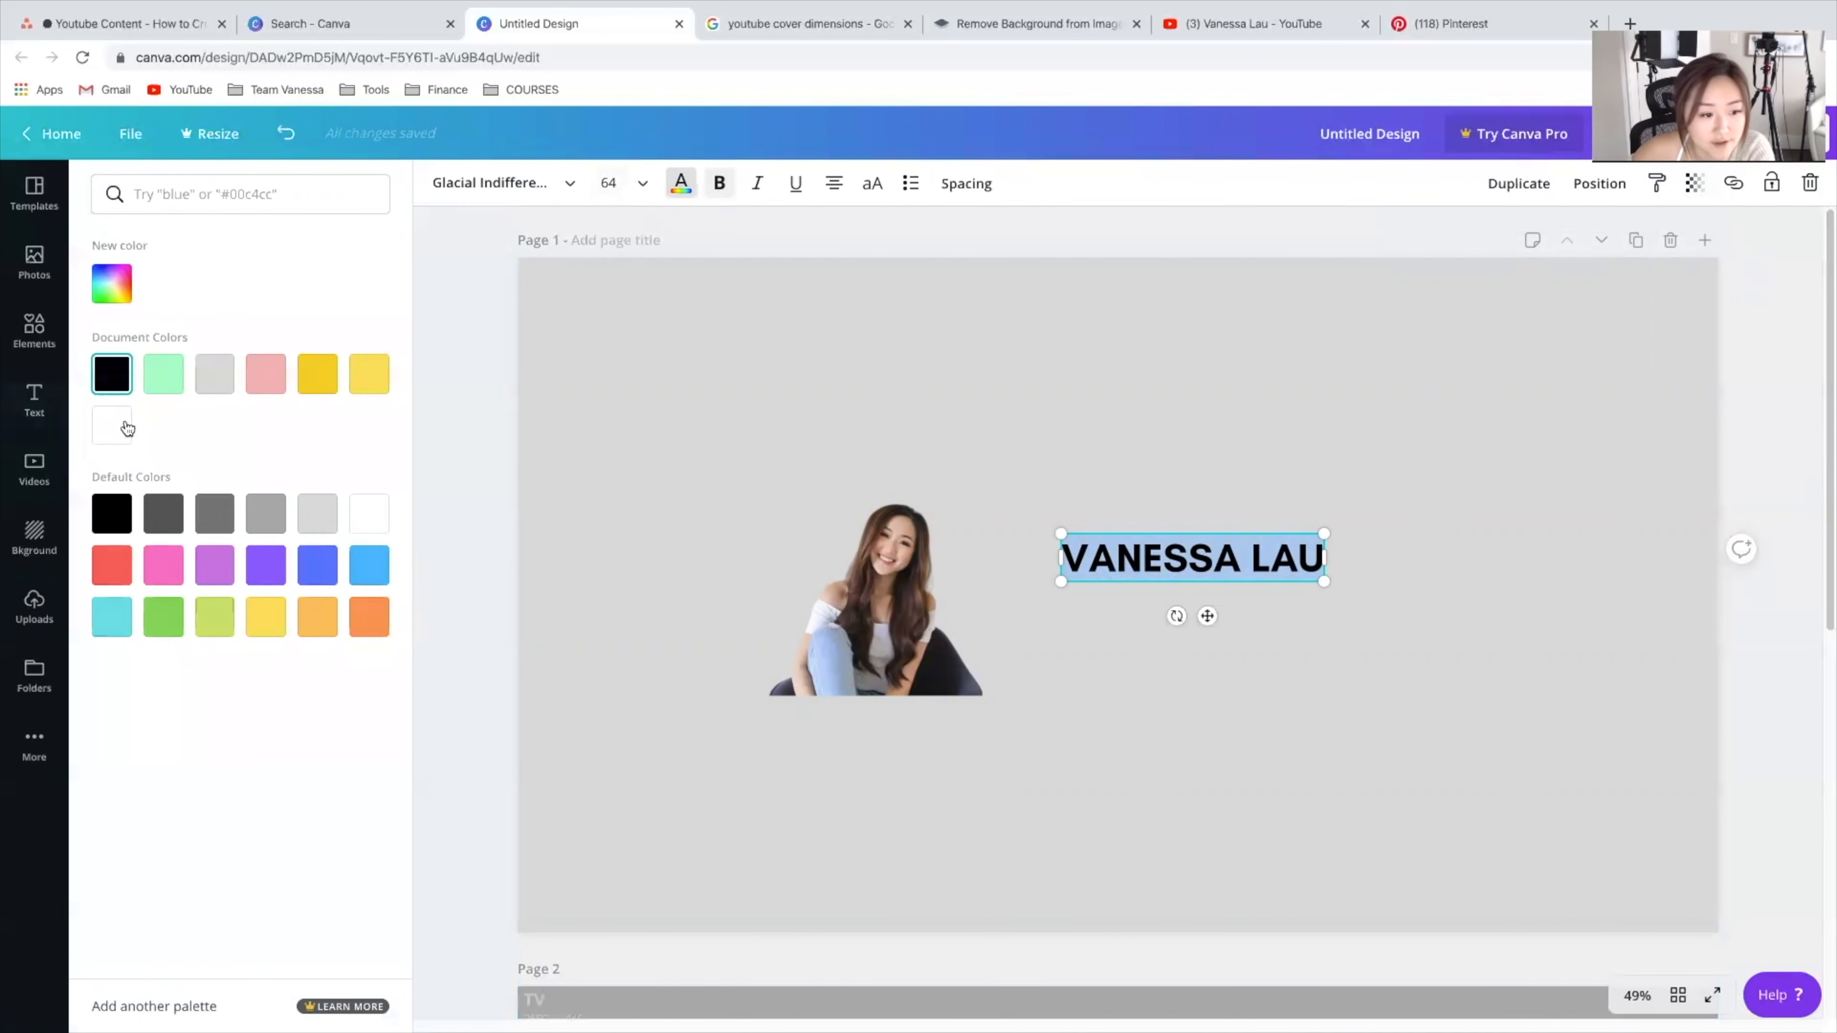
{"action": "left_click", "coordinate": [266, 374]}
{"action": "left_click", "coordinate": [112, 426]}
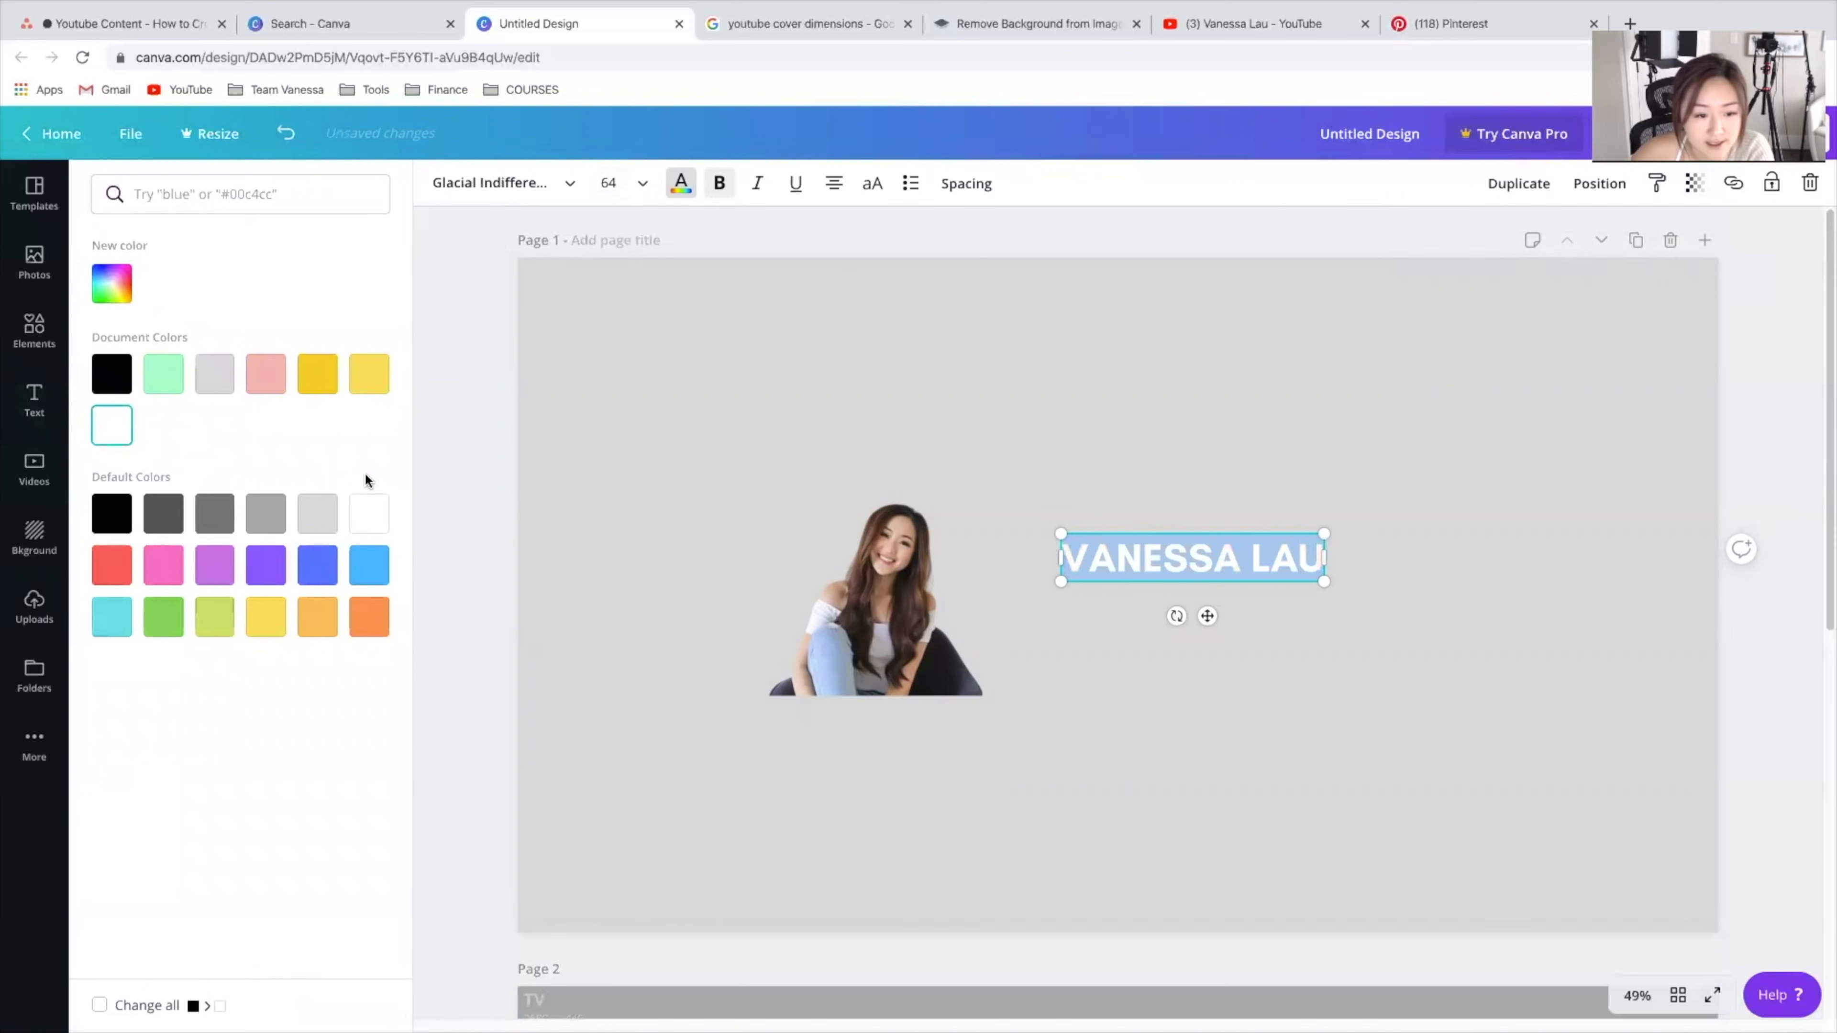
{"action": "key", "text": "Escape"}
Step: Lower the grey background's transparency value until the dimension guides show through it
{"action": "left_click", "coordinate": [1693, 487]}
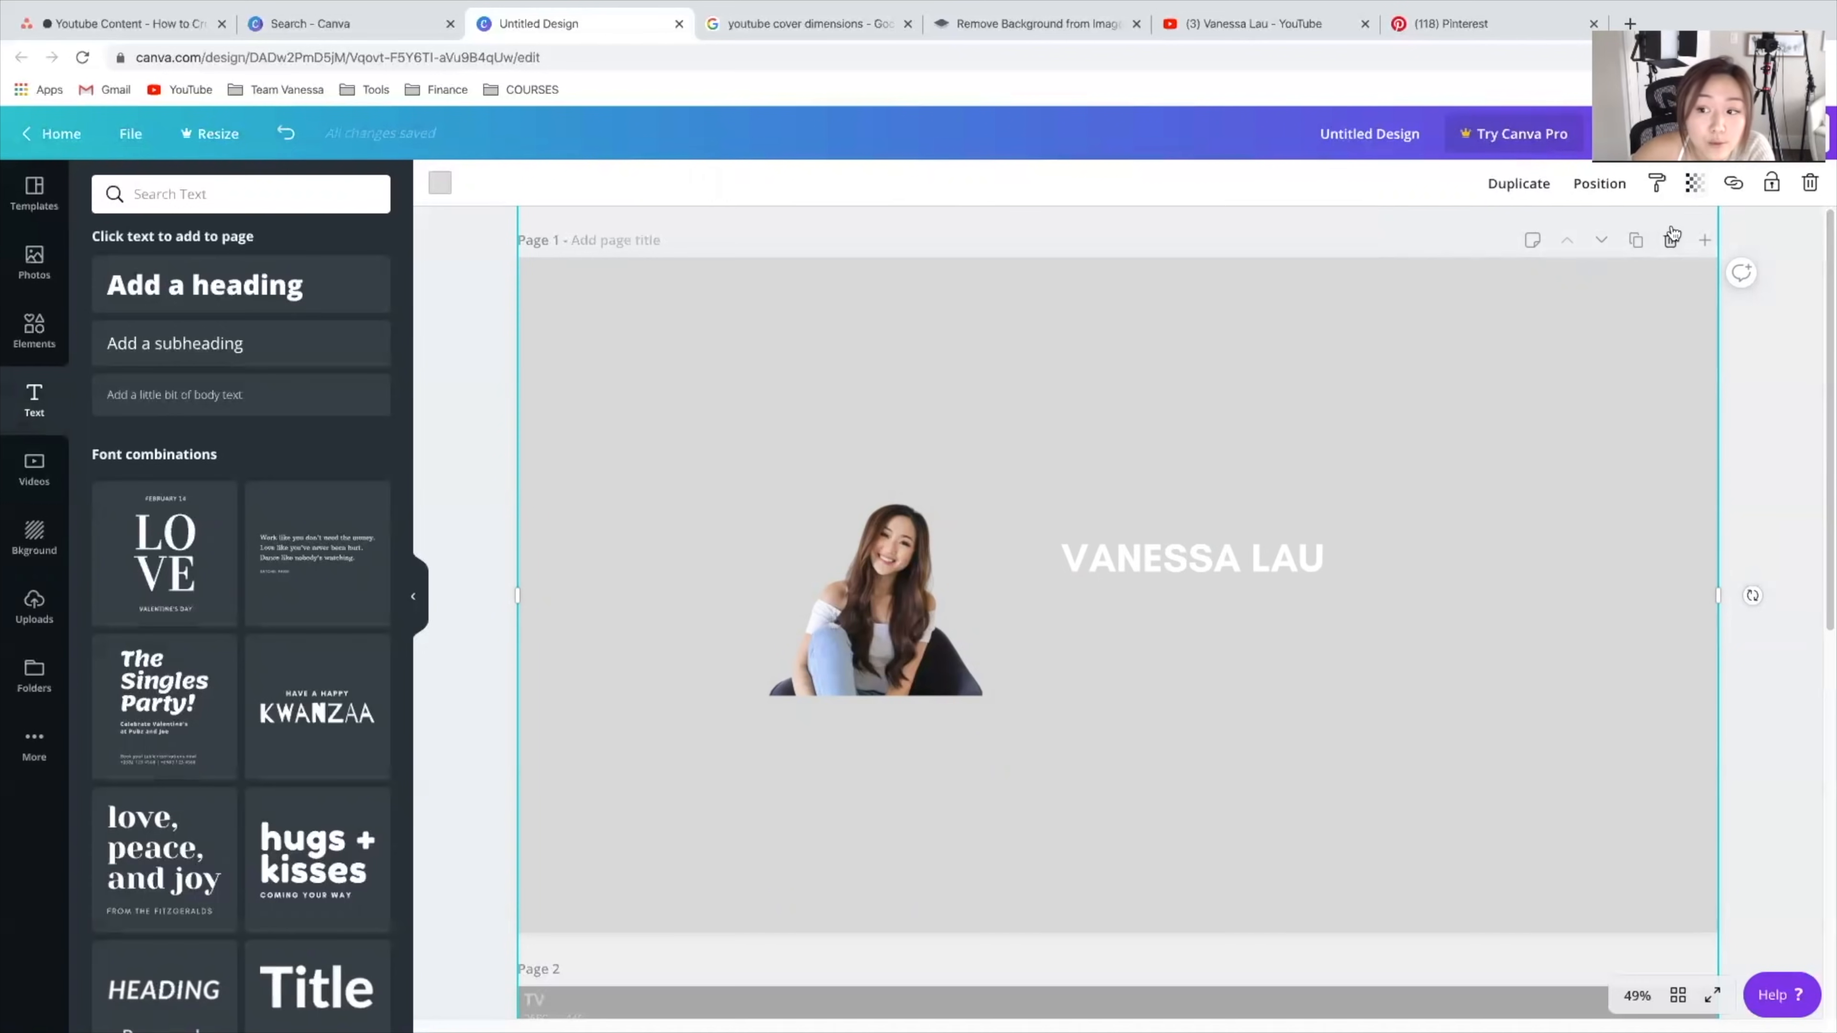
{"action": "left_click", "coordinate": [1695, 183]}
{"action": "left_click_drag", "start_coordinate": [1654, 233], "coordinate": [1607, 233]}
{"action": "left_click", "coordinate": [1053, 979]}
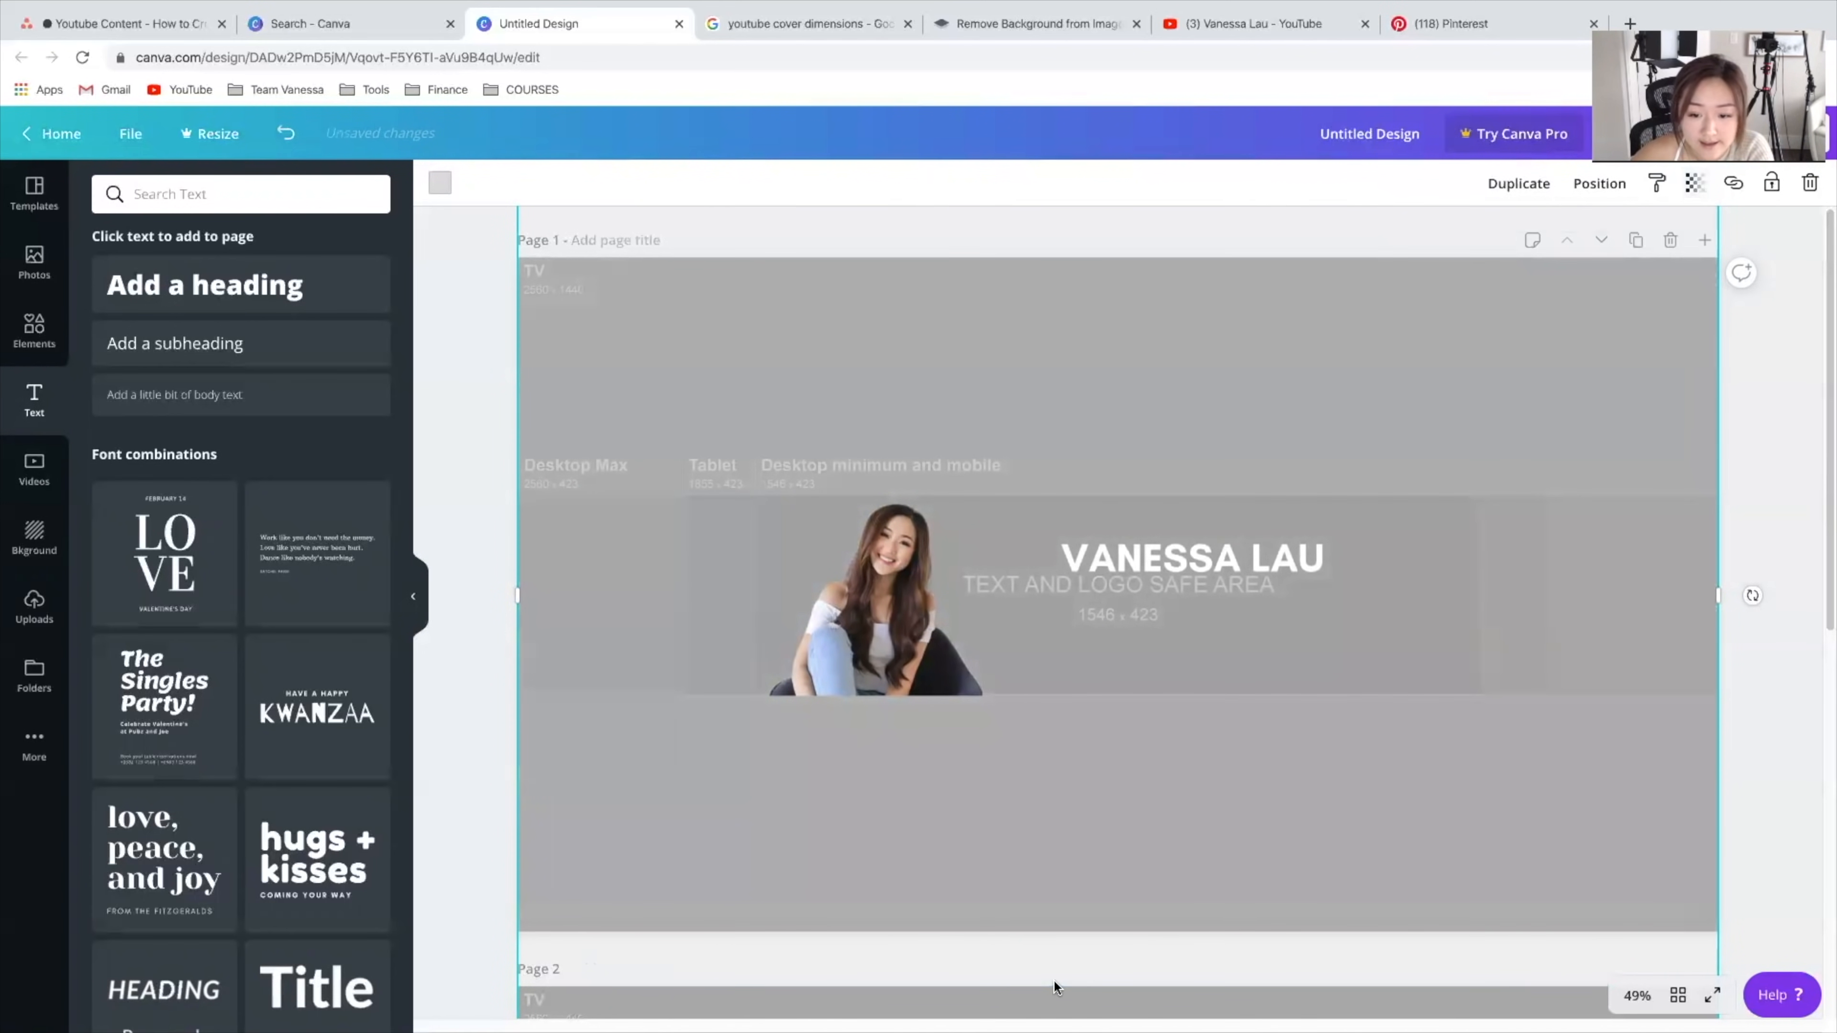
Step: Paste the yellow banner reading "SOCIAL MEDIA | MARKETING | ENTREPRENEURSHIP" and position it just below the name heading
{"action": "left_click", "coordinate": [439, 813]}
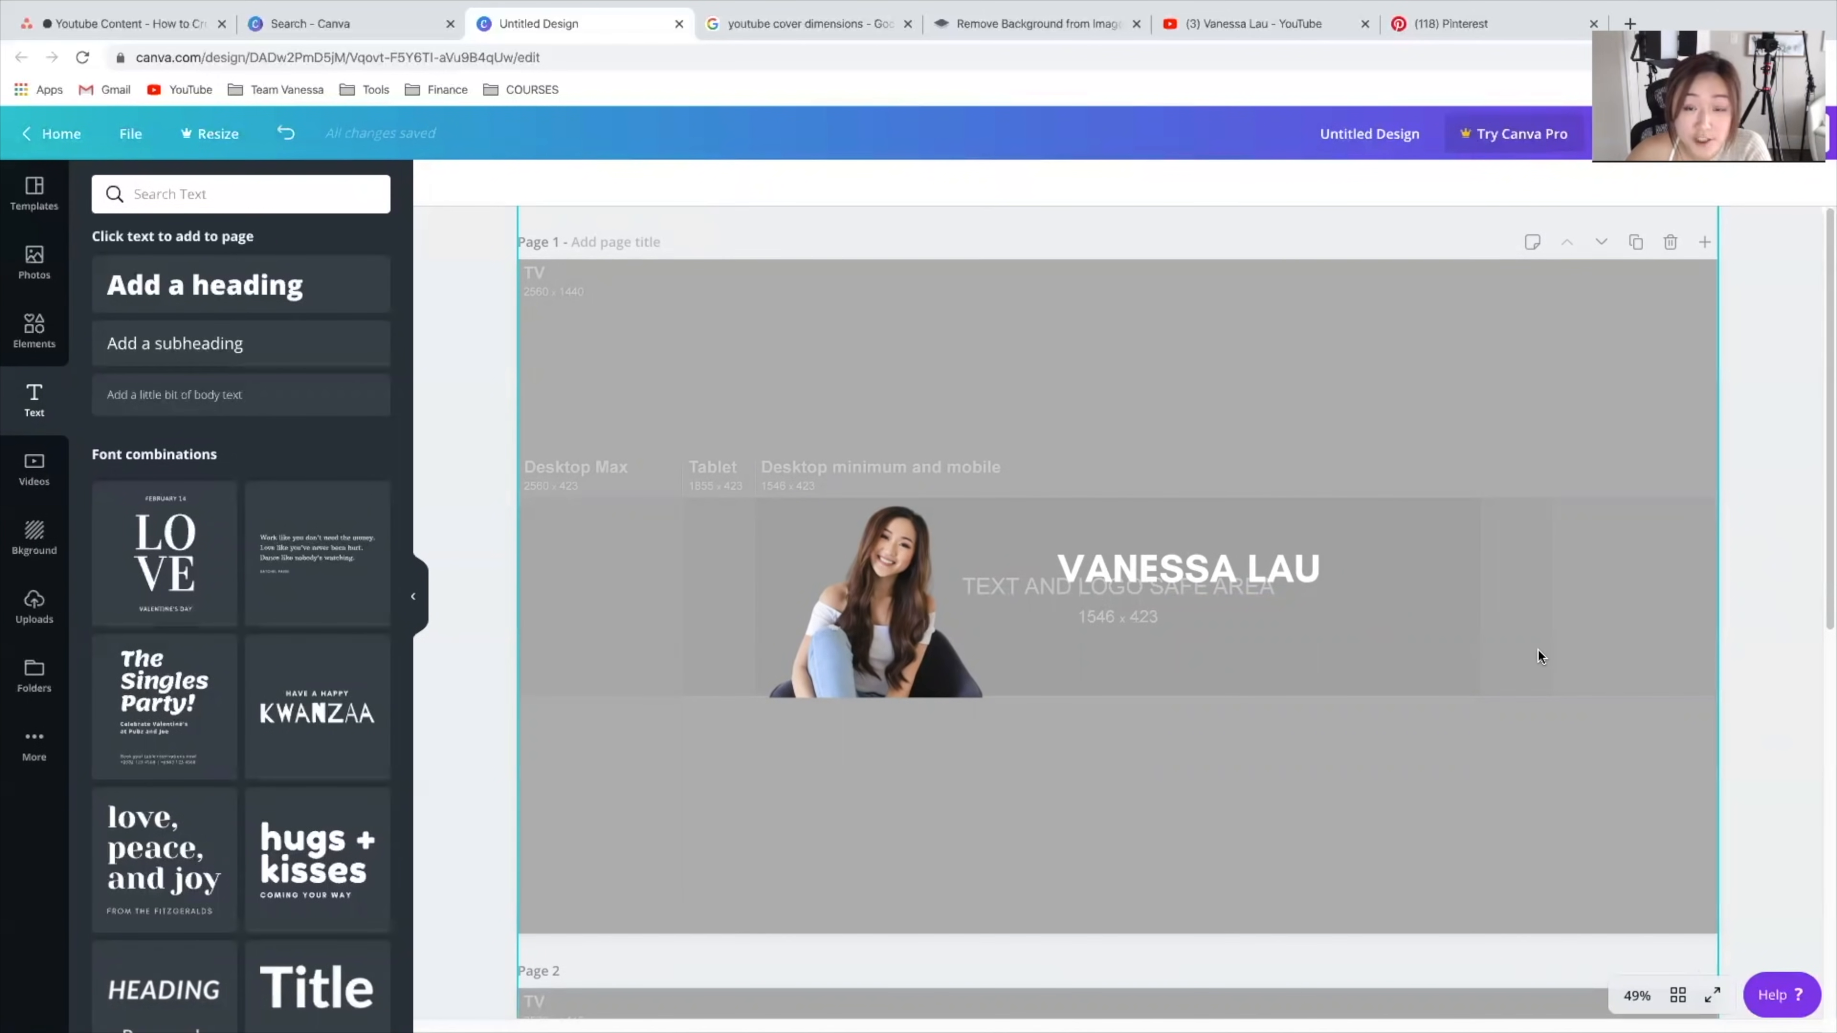
{"action": "key", "text": "ctrl+v"}
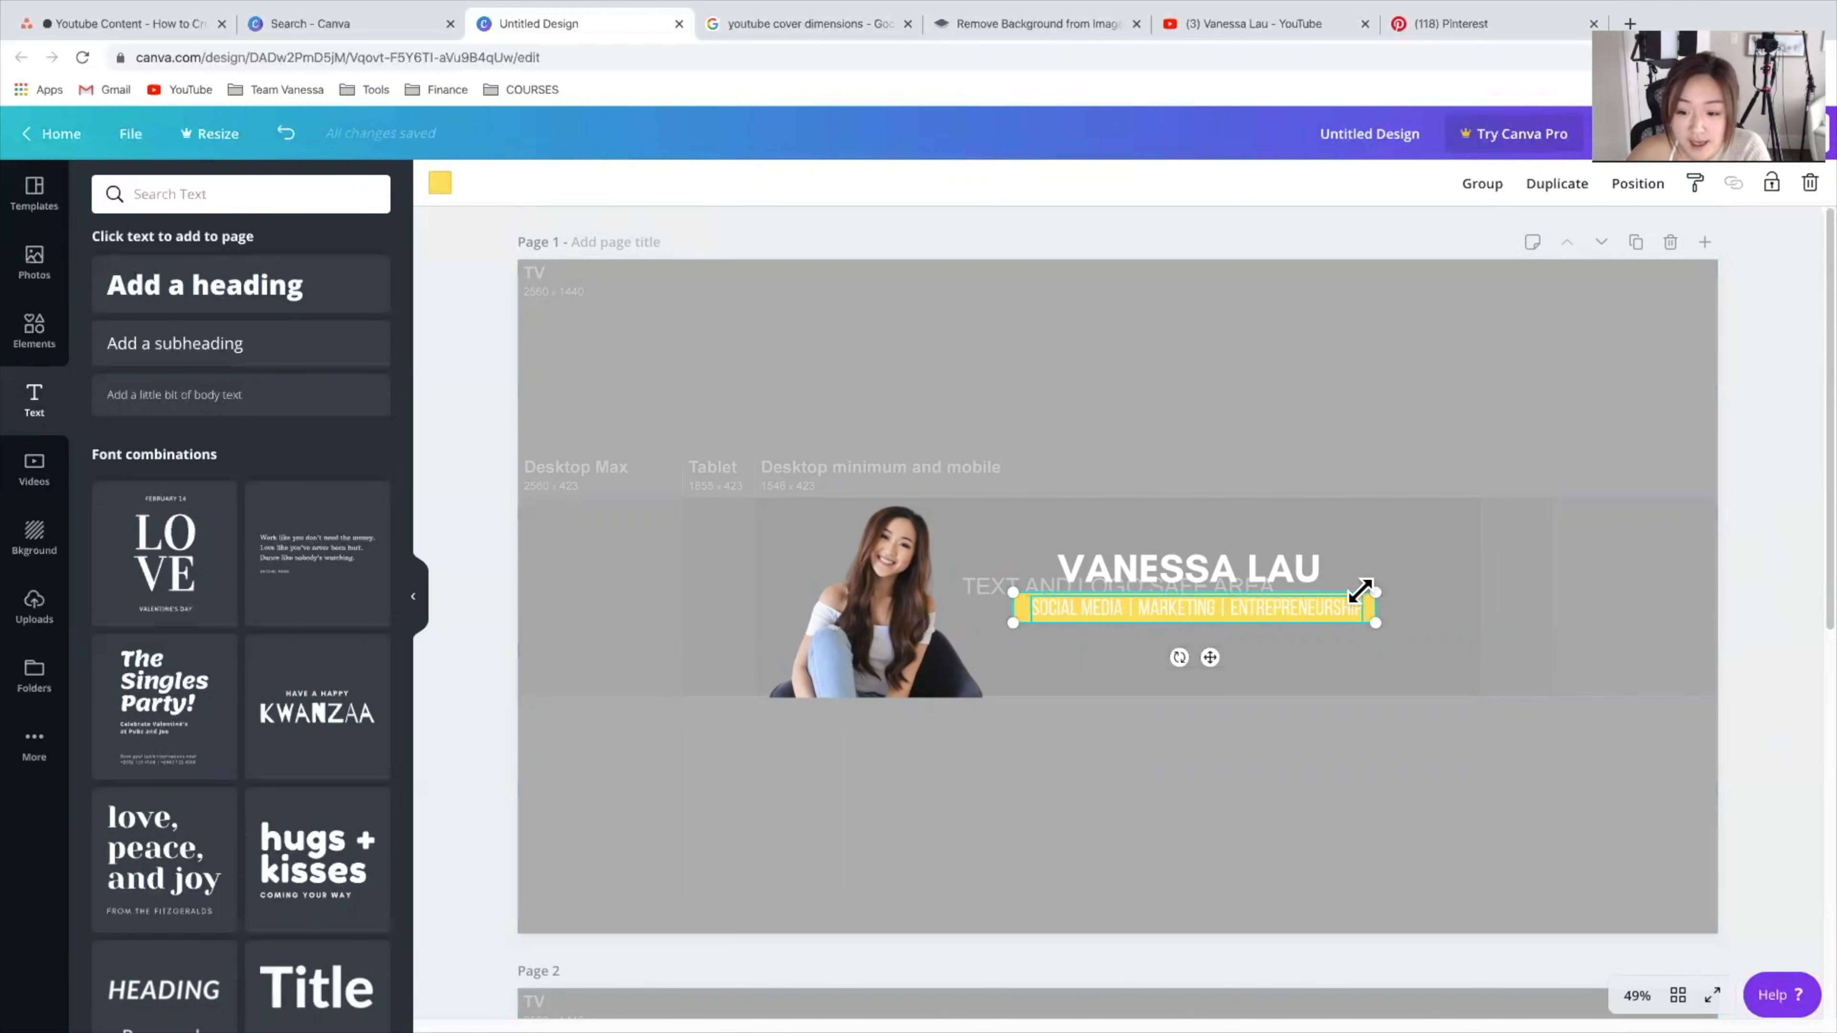
{"action": "mouse_move", "coordinate": [1356, 597]}
{"action": "left_mouse_down"}
{"action": "mouse_move", "coordinate": [1300, 627]}
{"action": "mouse_move", "coordinate": [1379, 555]}
{"action": "mouse_move", "coordinate": [1334, 611]}
{"action": "mouse_move", "coordinate": [1358, 601]}
{"action": "left_mouse_up"}
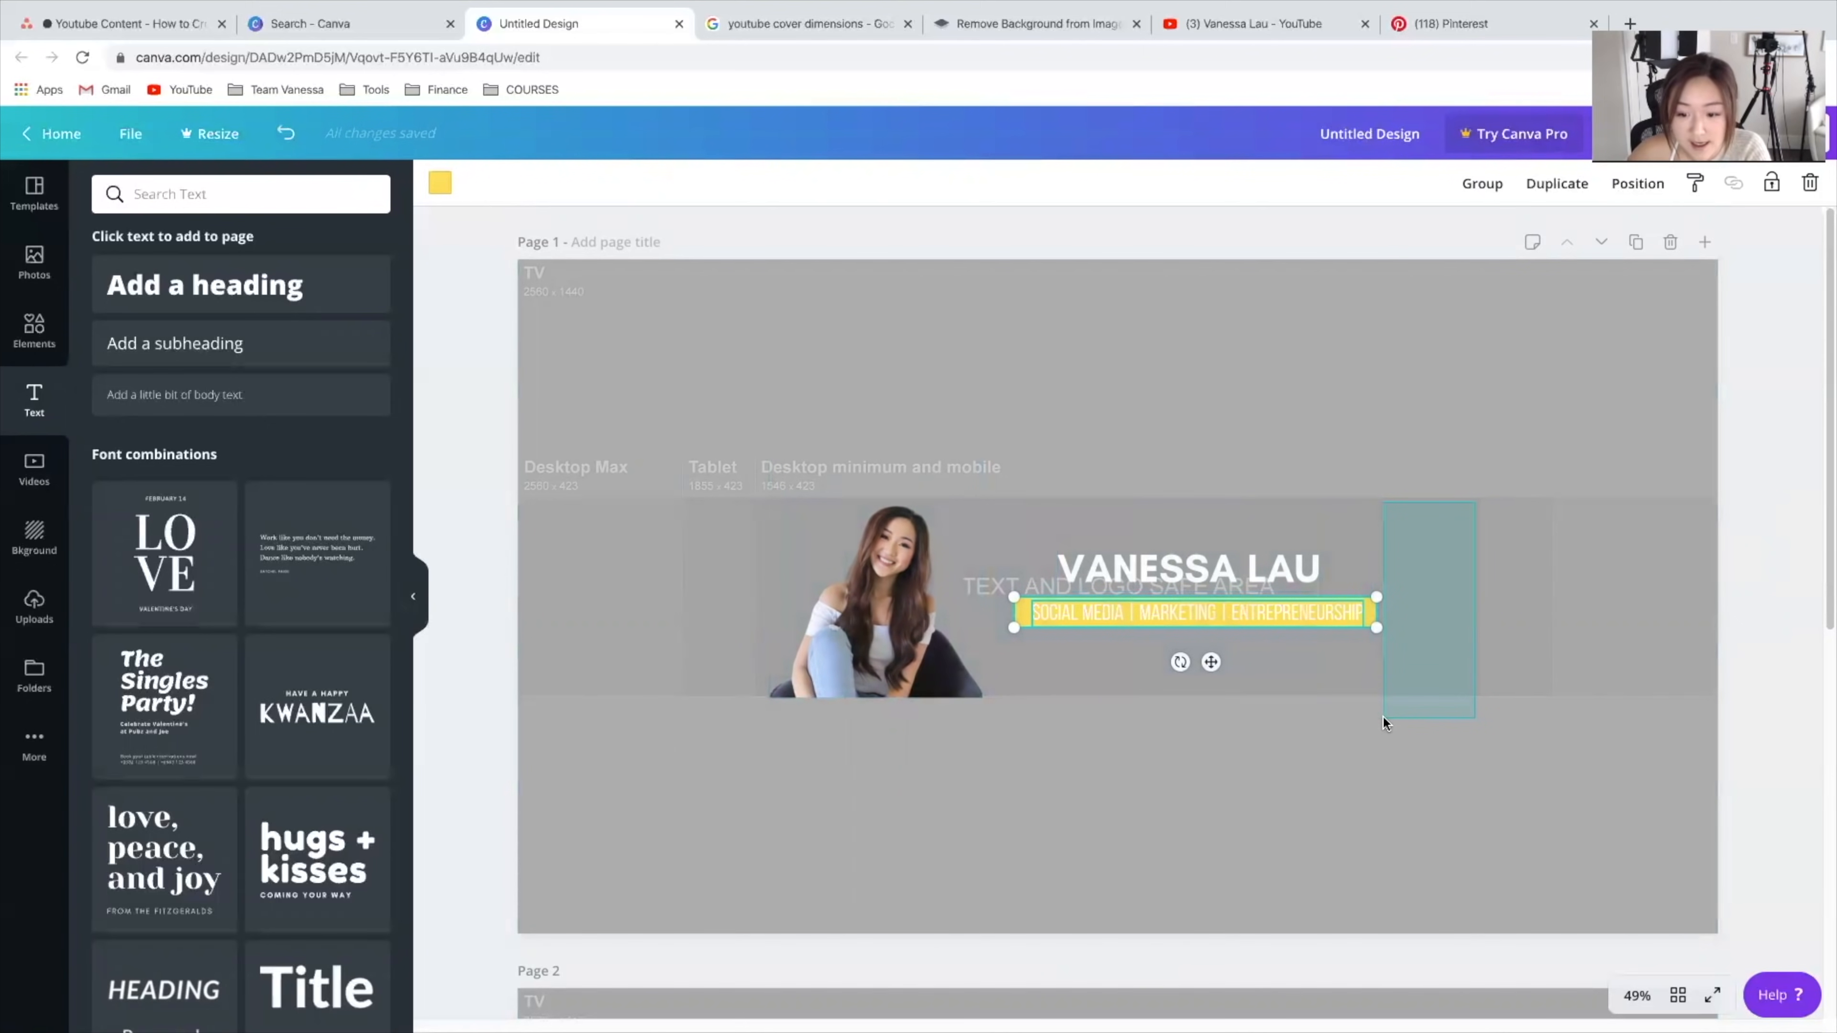
Step: Preview the name and yellow banner with the grey background's transparency value at 100, and lower it again to reveal the guides
{"action": "left_click", "coordinate": [1460, 790]}
{"action": "left_click", "coordinate": [1771, 183]}
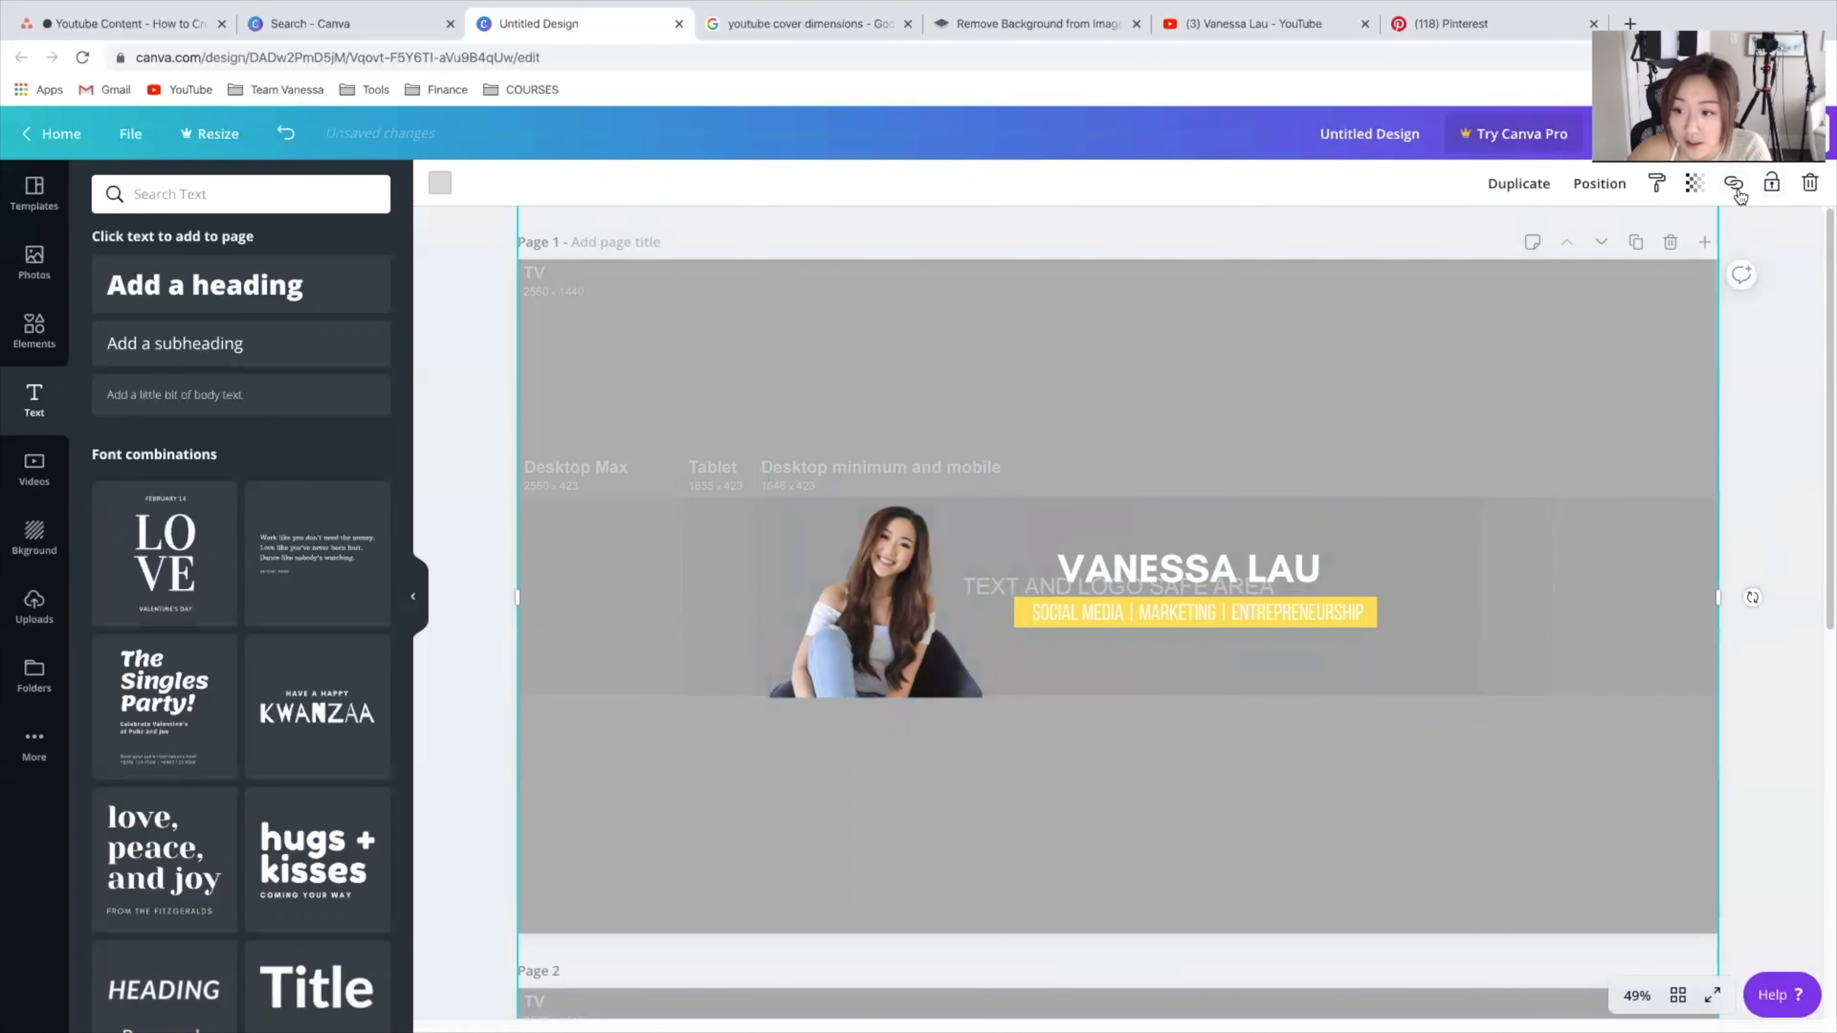
{"action": "left_click", "coordinate": [1694, 184]}
{"action": "left_click_drag", "start_coordinate": [1604, 233], "coordinate": [1654, 232]}
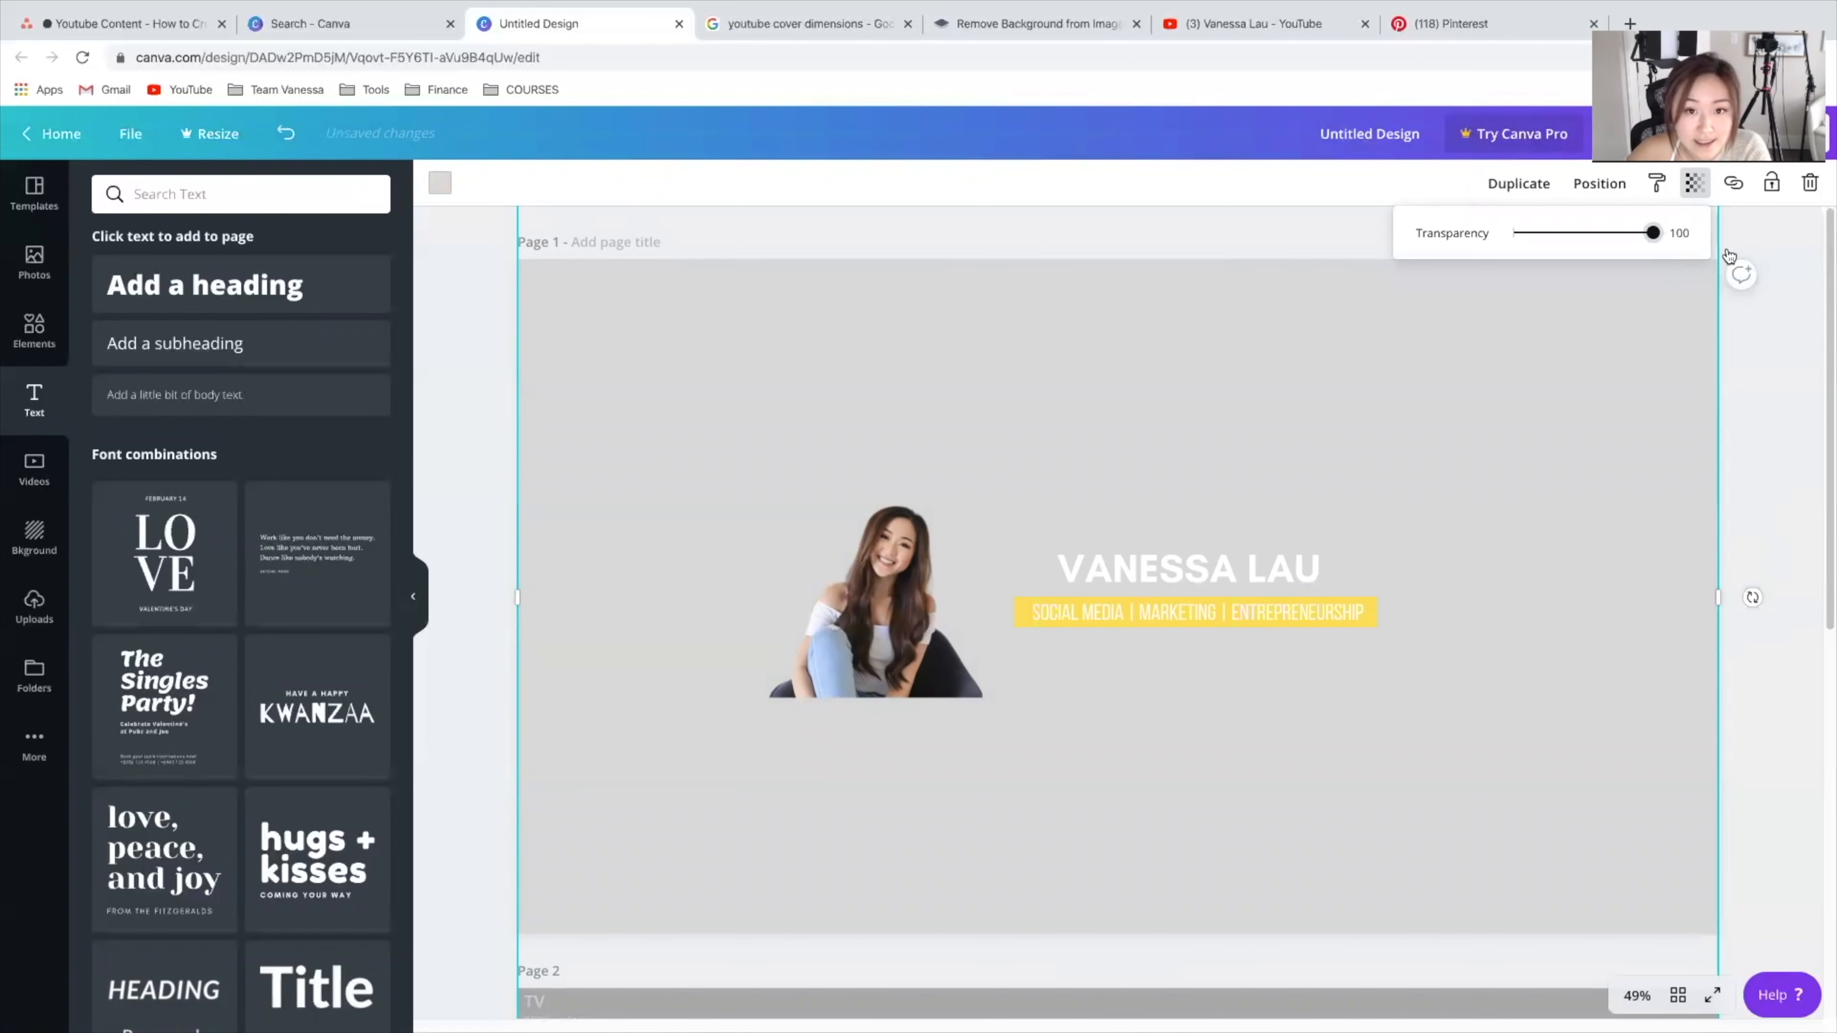
{"action": "left_click_drag", "start_coordinate": [1653, 233], "coordinate": [1623, 232]}
{"action": "left_click", "coordinate": [479, 765]}
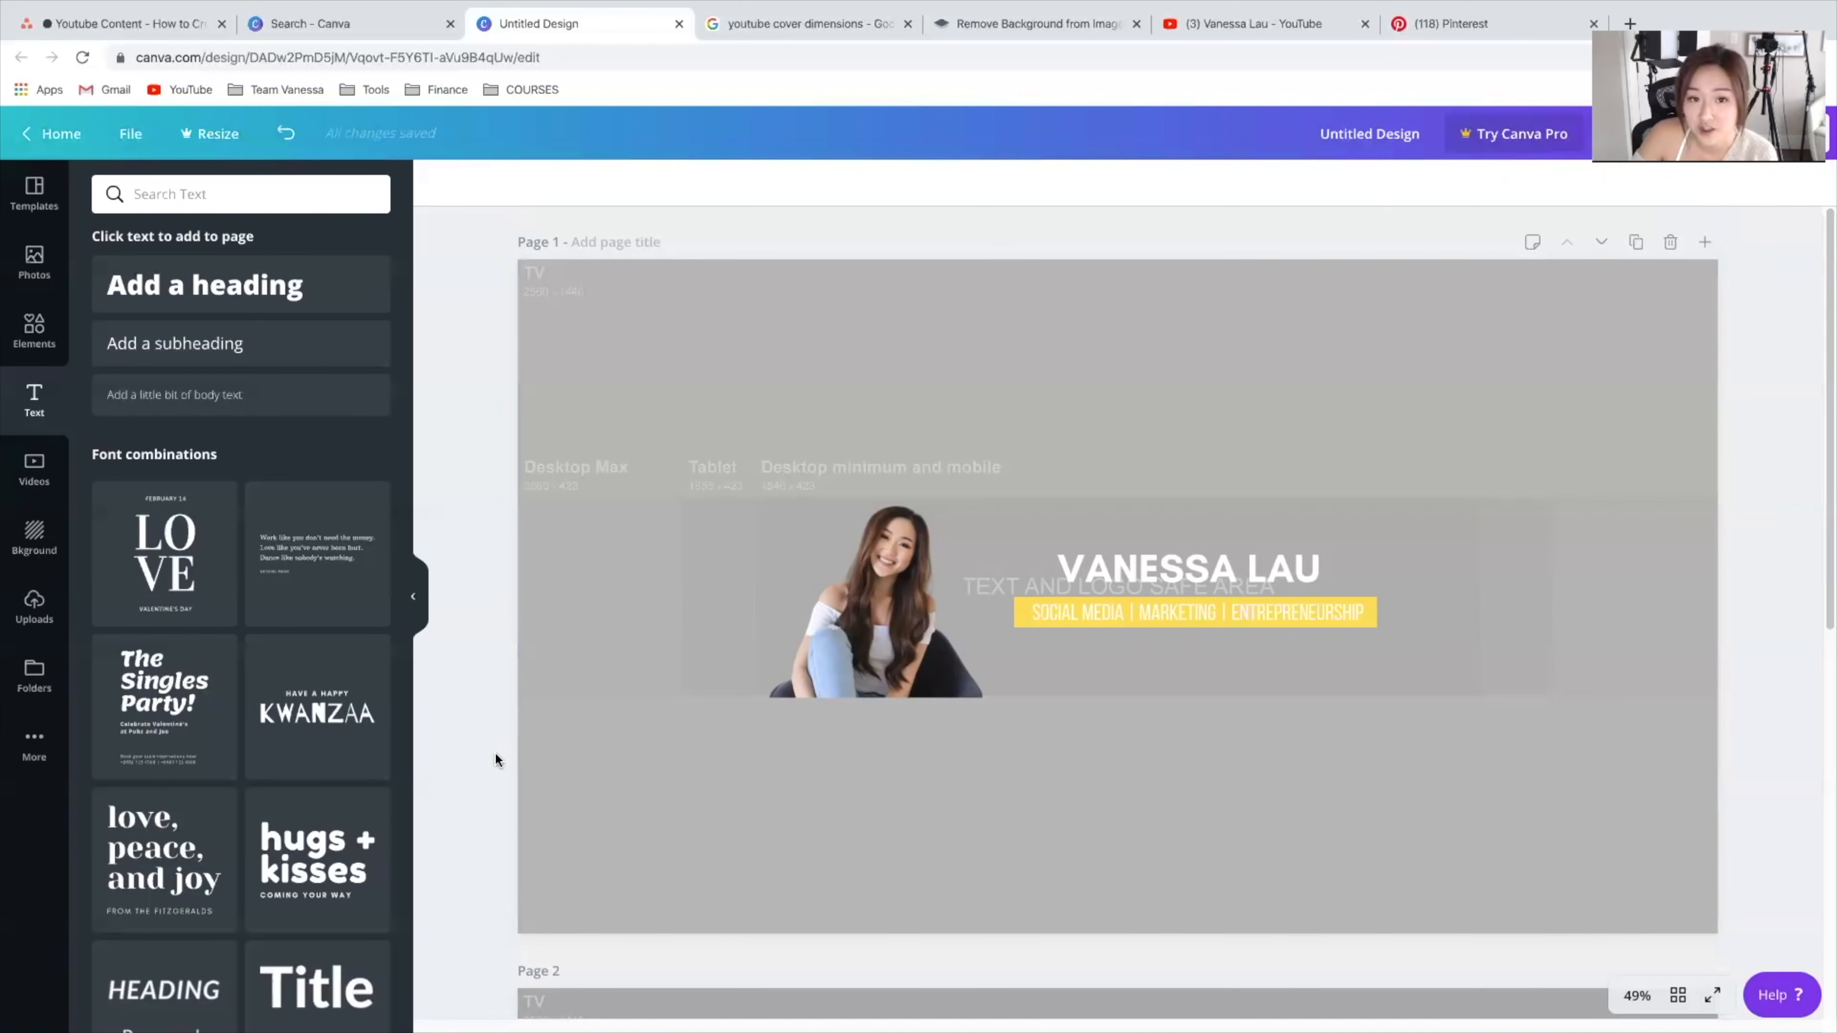
Step: Duplicate the banner's tagline text, change the copy to "NEW VIDEOS EVERY SUNDAY" at size 28 and centre it below the yellow banner
{"action": "type", "text": "SOCIAL MEDIA | MARKETING | ENTREPRENEURSHIP"}
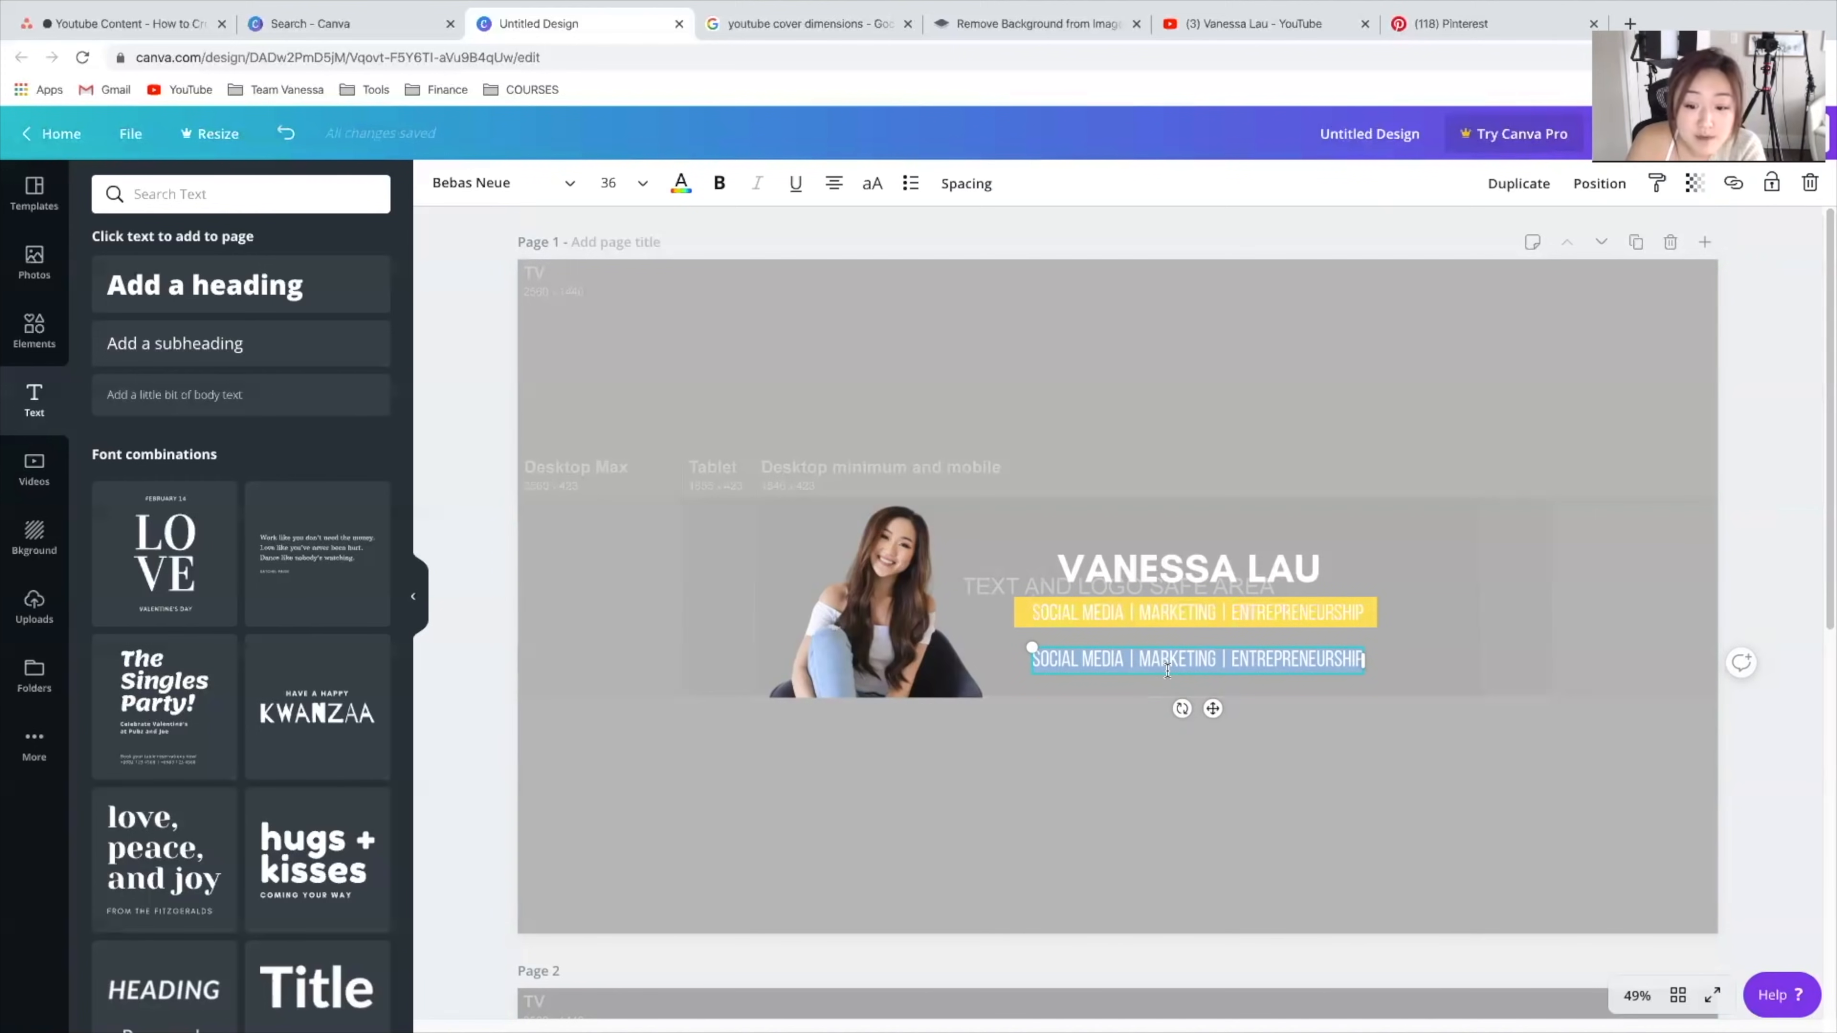
{"action": "type", "text": "NEW VUD"}
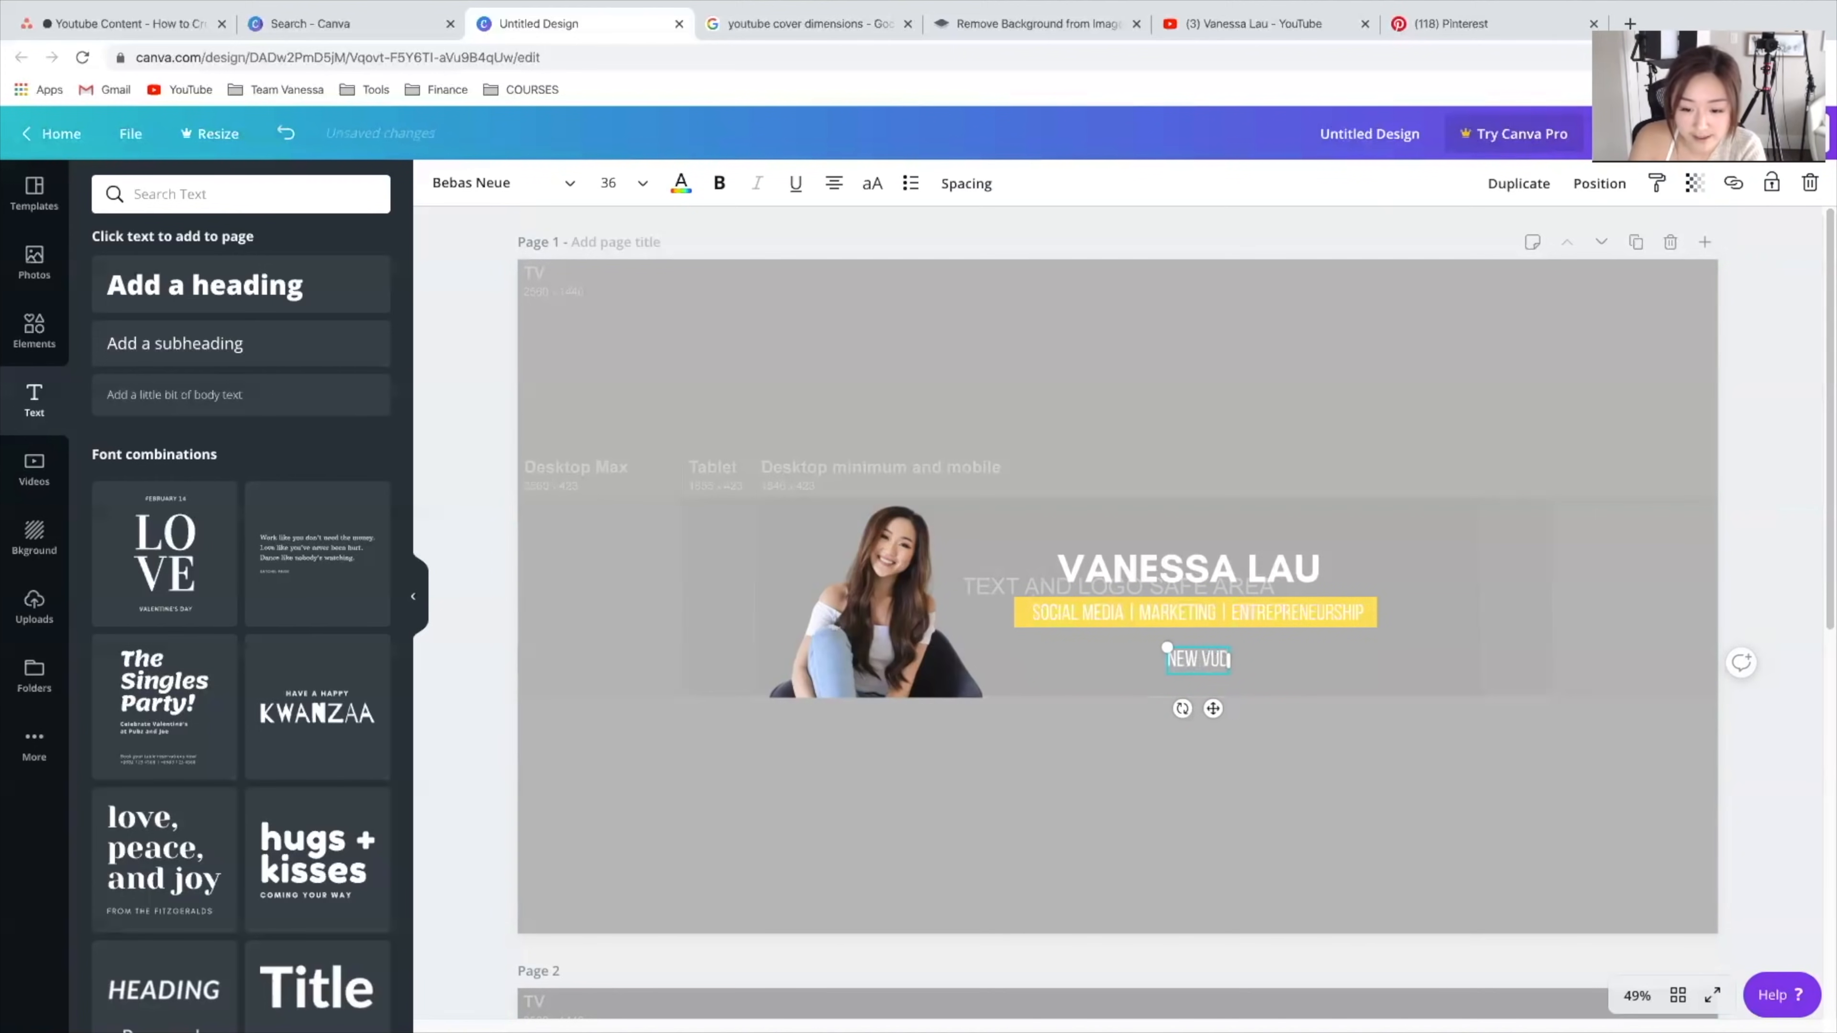
{"action": "key", "text": "BackSpace"}
{"action": "key", "text": "BackSpace"}
{"action": "type", "text": "IDEOS"}
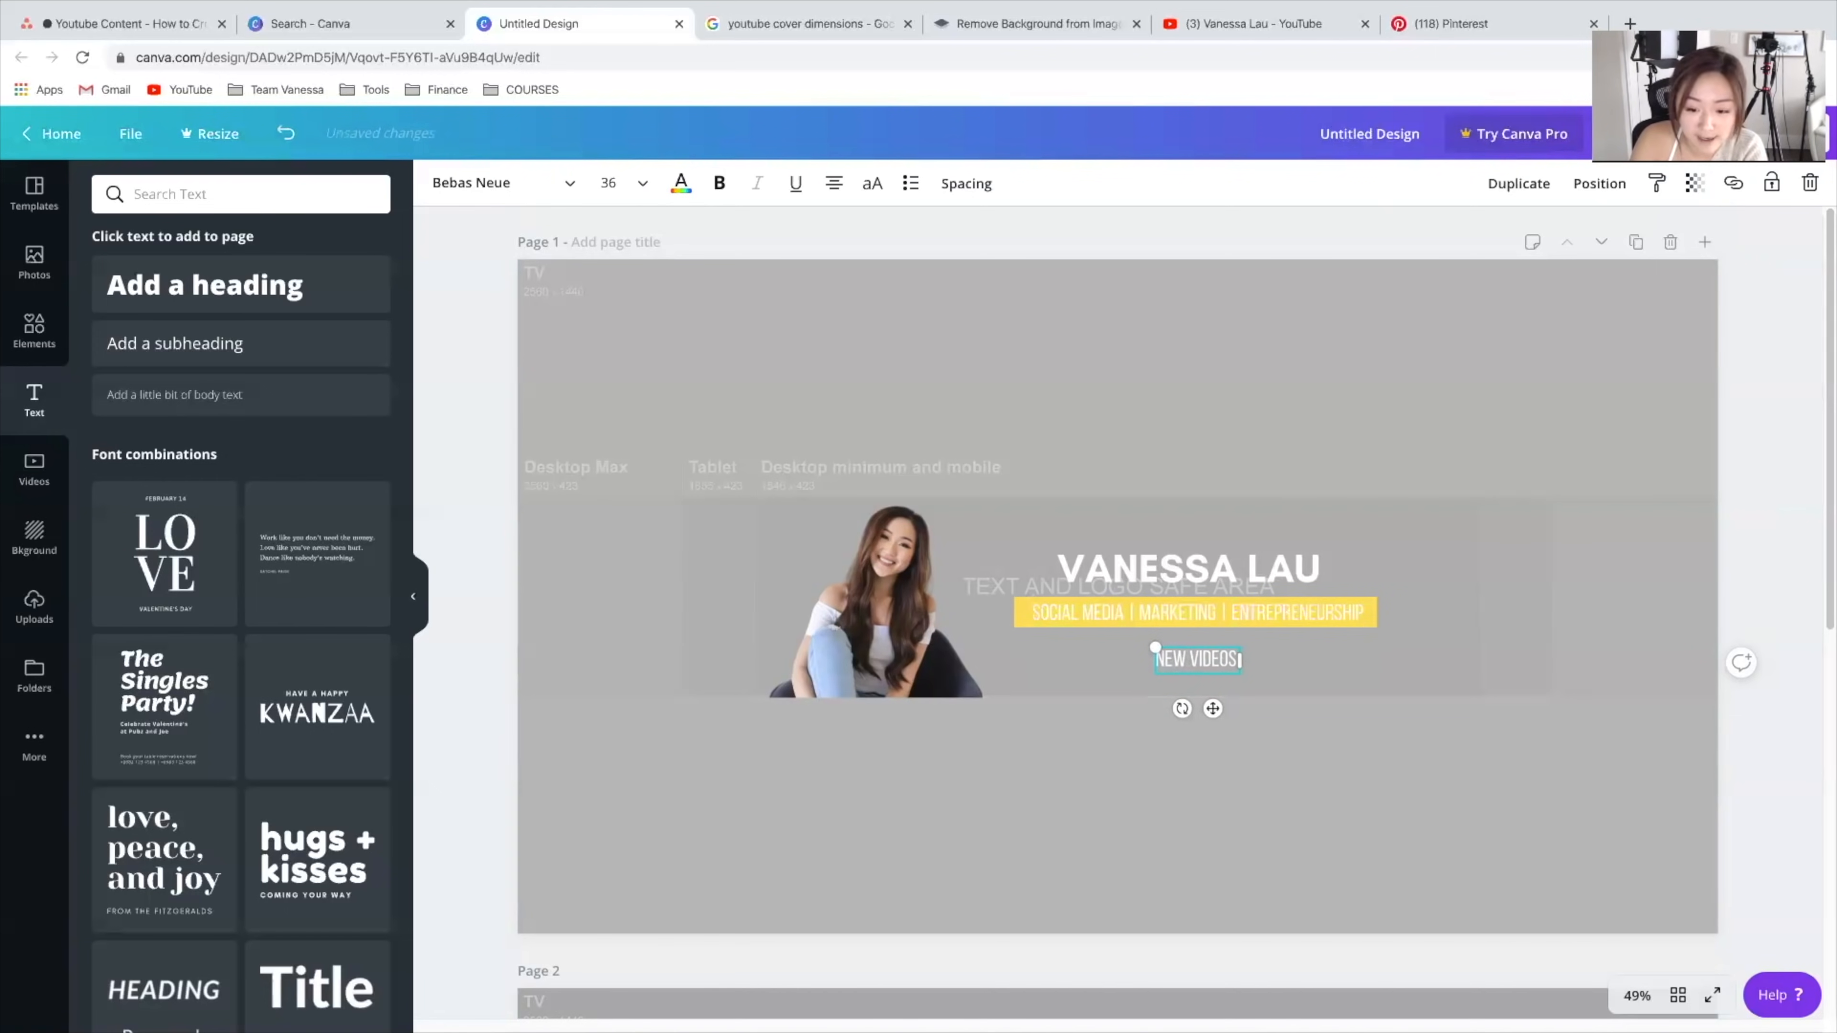
{"action": "type", "text": " EVERY SUNDAY"}
{"action": "left_click", "coordinate": [1660, 778]}
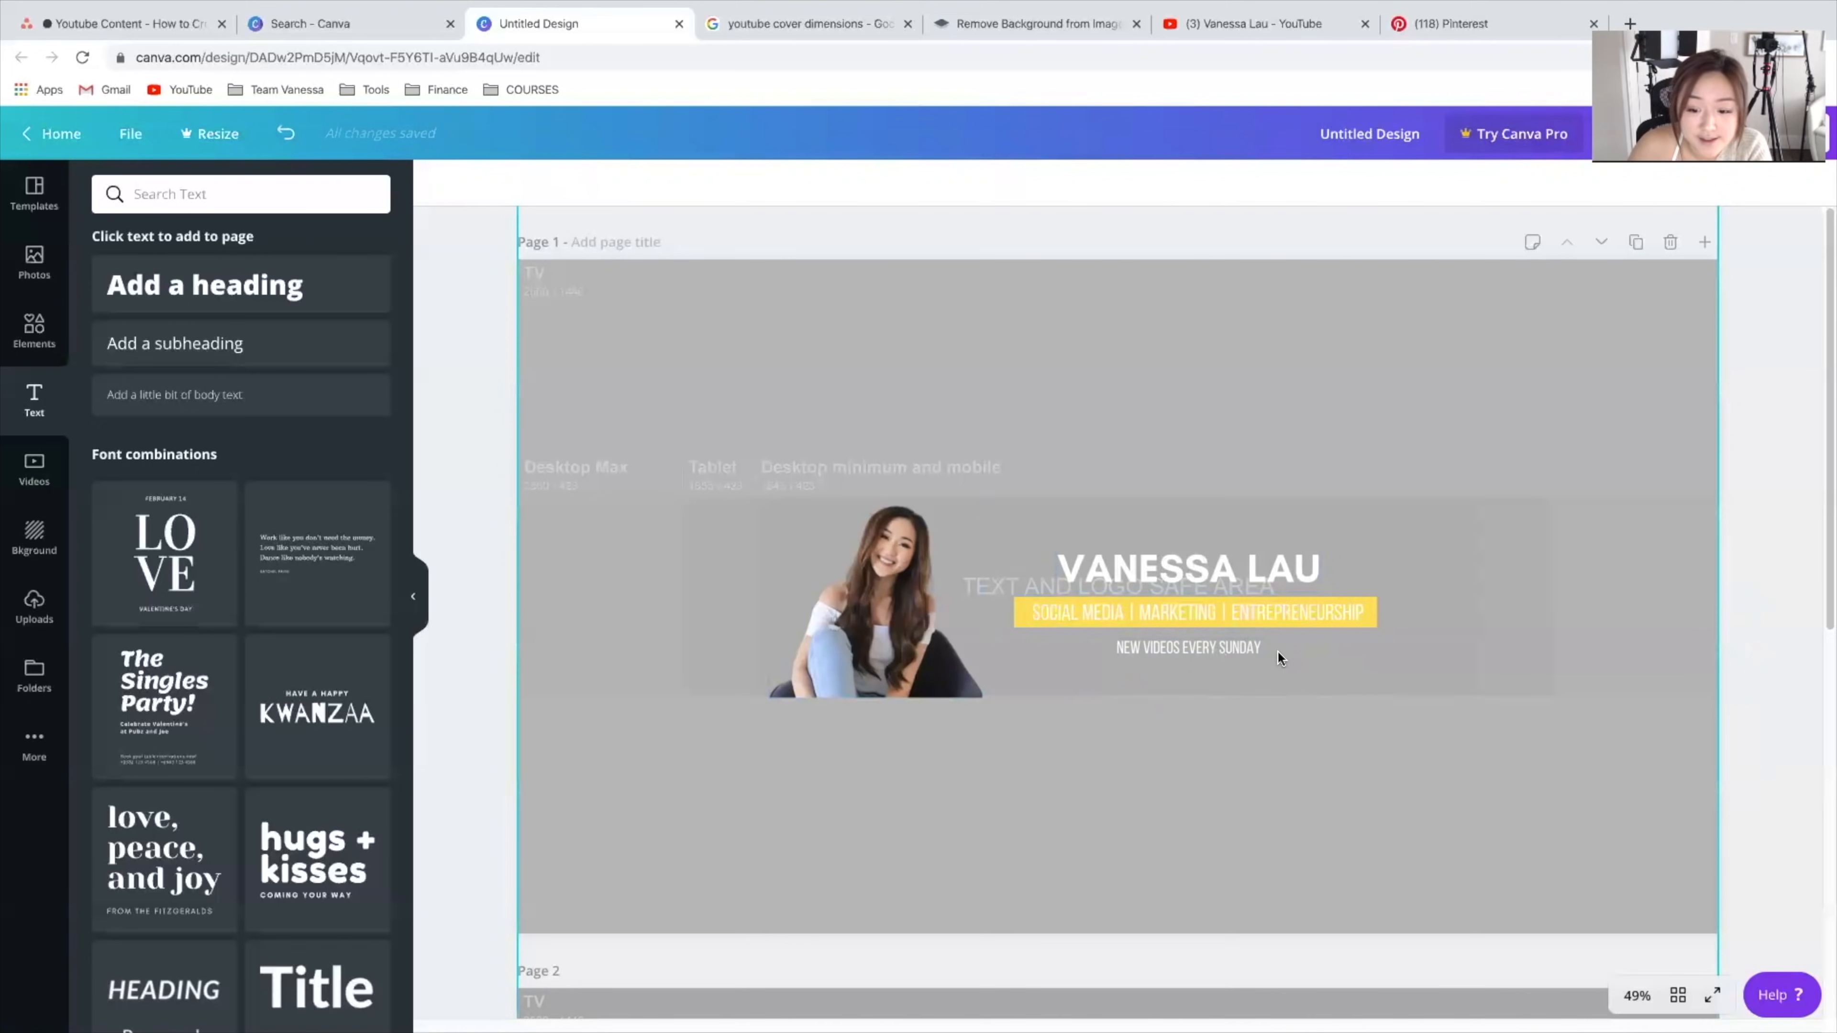
{"action": "left_click_drag", "start_coordinate": [1198, 650], "coordinate": [1463, 725]}
{"action": "left_click_drag", "start_coordinate": [1486, 614], "coordinate": [1197, 654]}
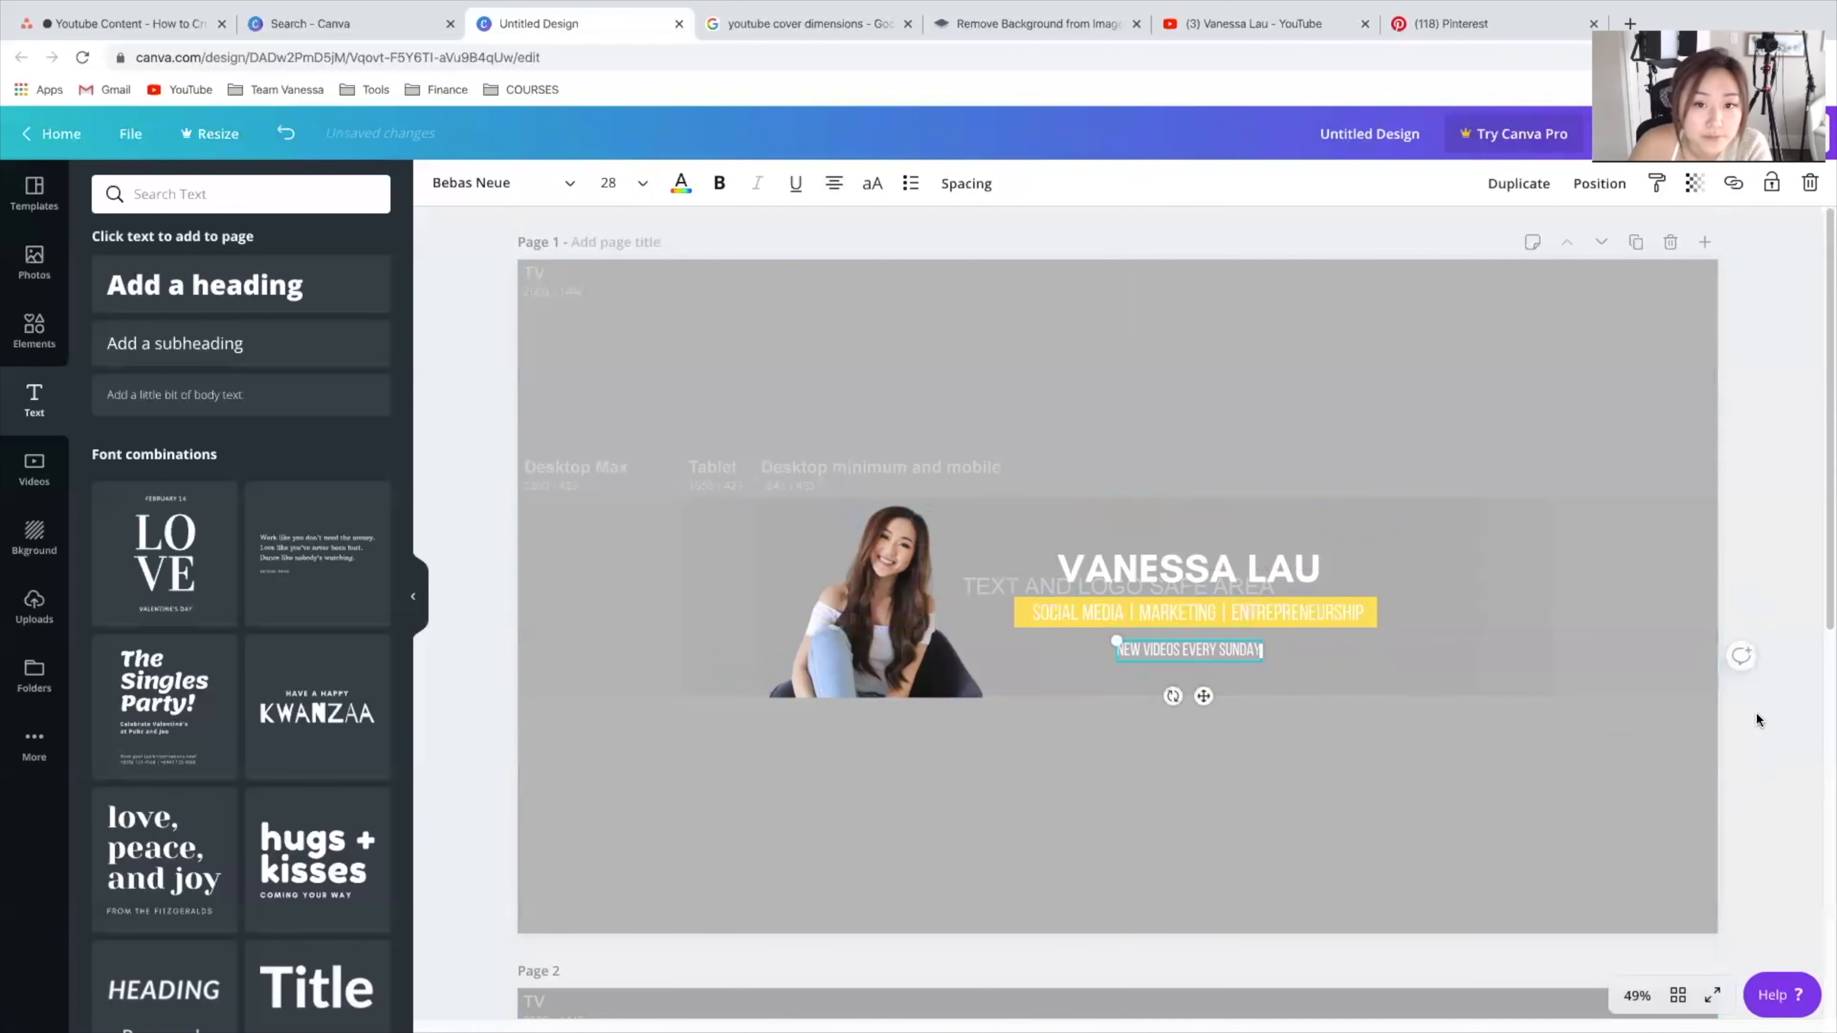
Step: Preview the layout including the video schedule line with the background's transparency value at 100, and reduce it until the guides show faintly
{"action": "left_click", "coordinate": [1636, 651]}
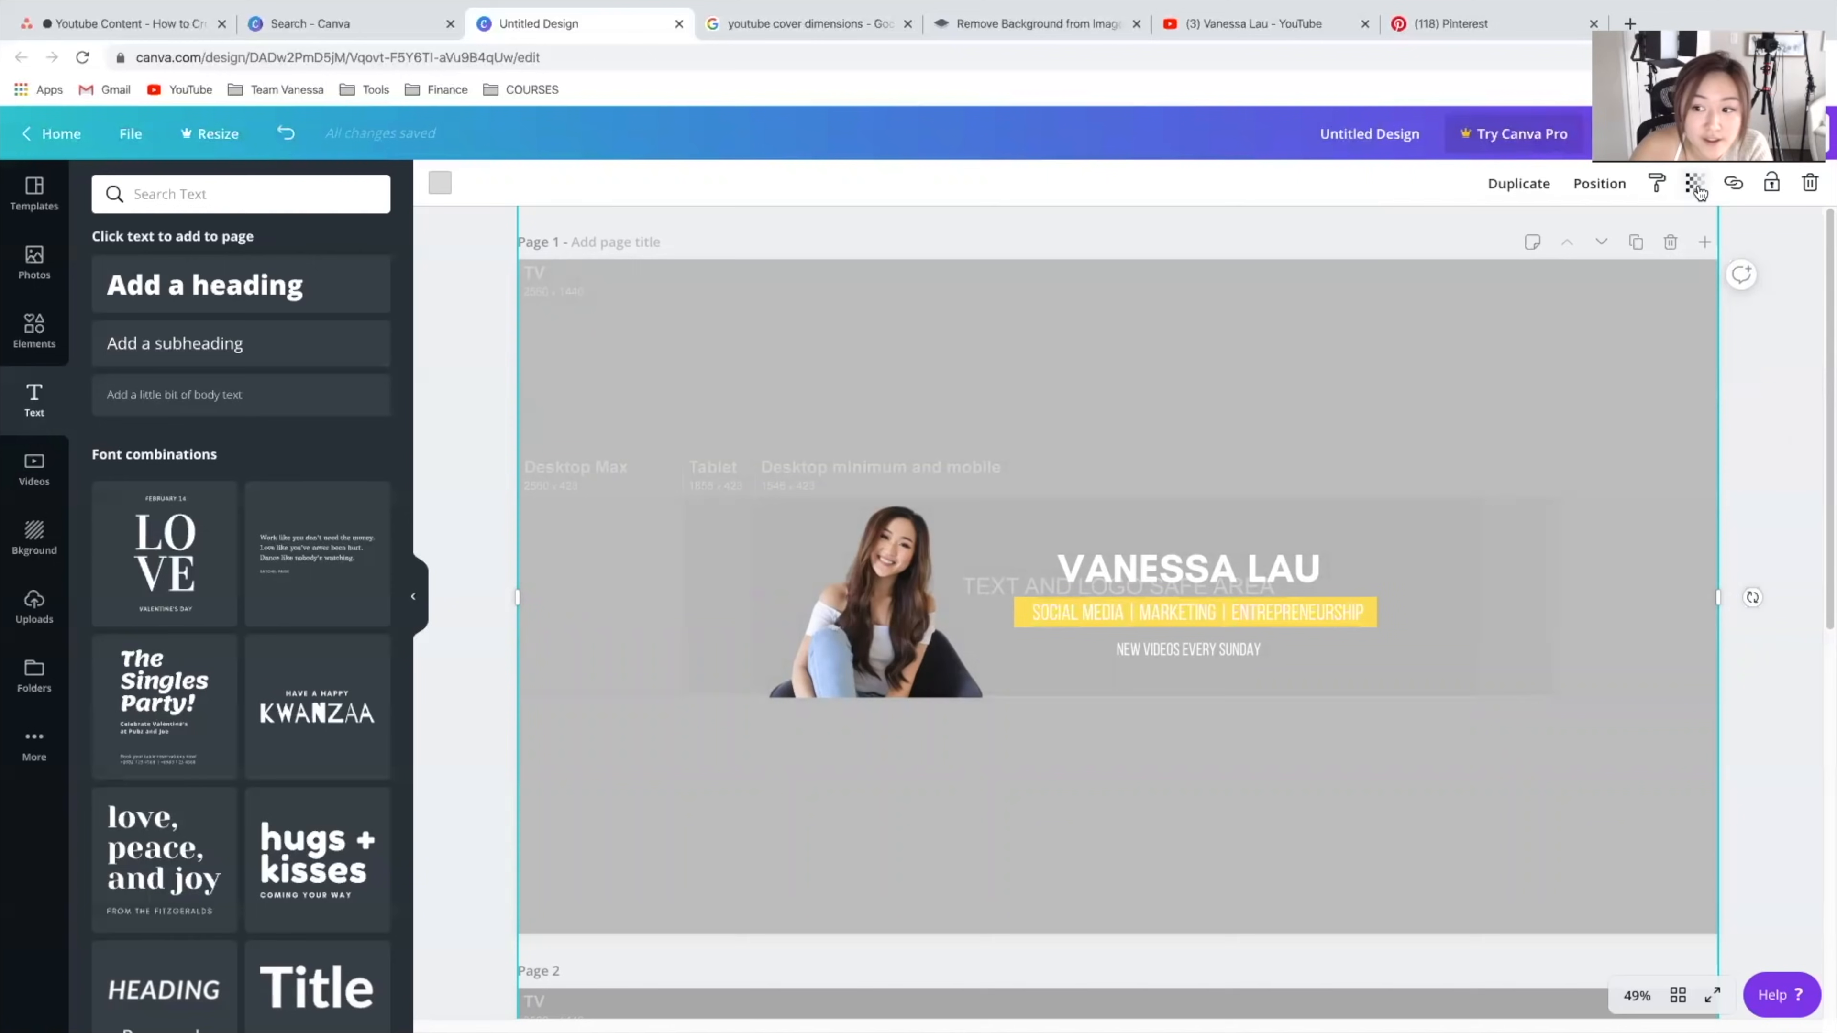
{"action": "left_click", "coordinate": [1695, 183]}
{"action": "left_click_drag", "start_coordinate": [1620, 233], "coordinate": [1715, 241]}
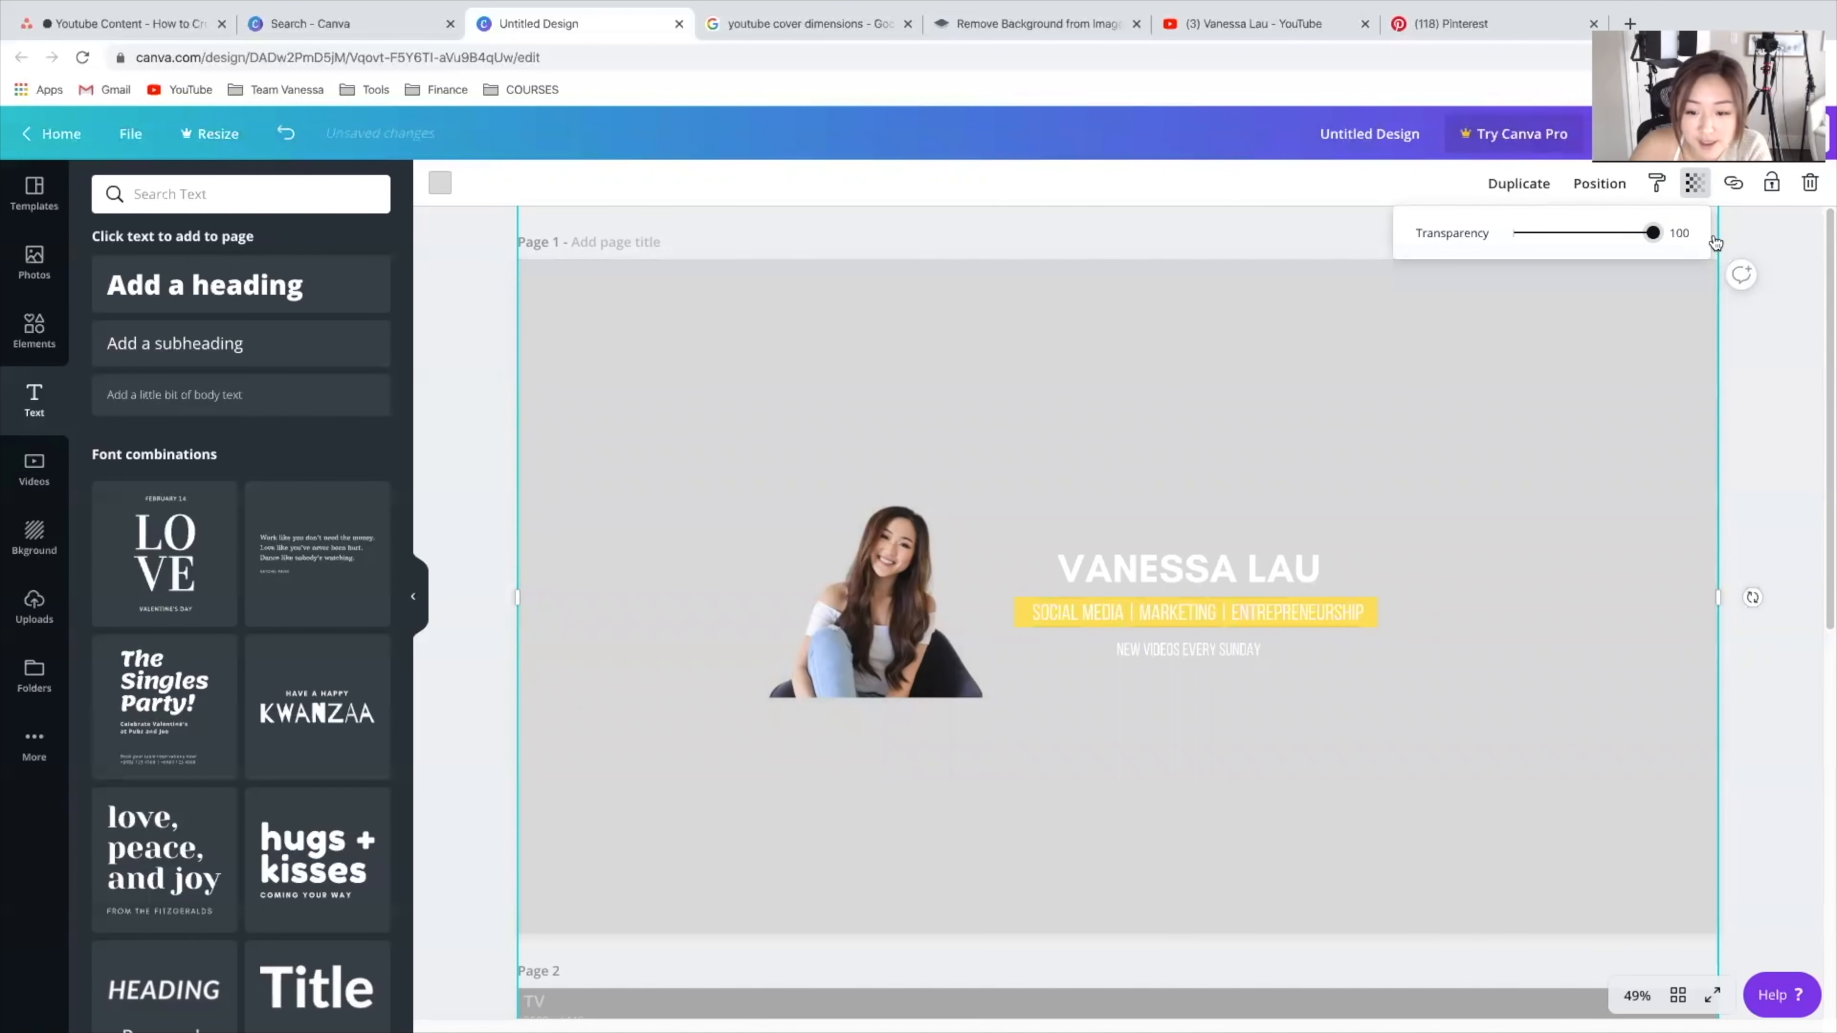
{"action": "left_click_drag", "start_coordinate": [1715, 241], "coordinate": [1654, 235]}
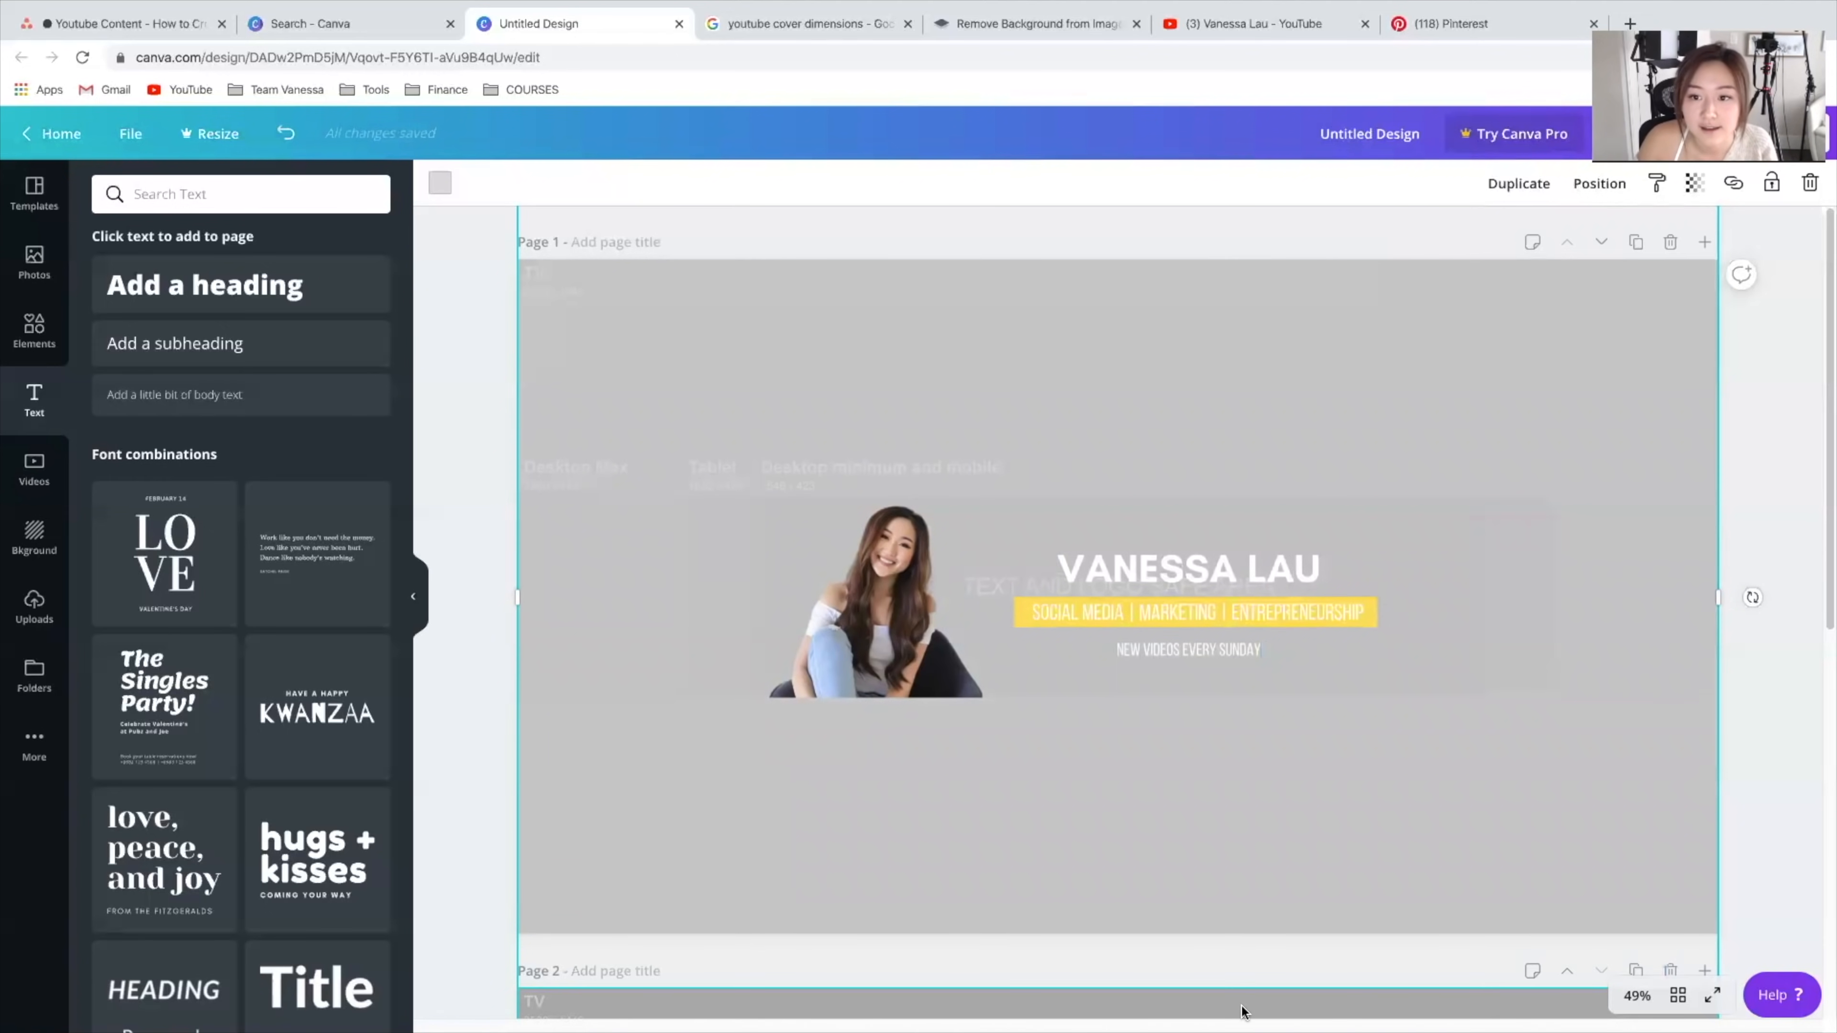
Step: Switch to the YouTube channel page and examine the booklet mockup and link area at the right end of its existing banner
{"action": "left_click", "coordinate": [1259, 23]}
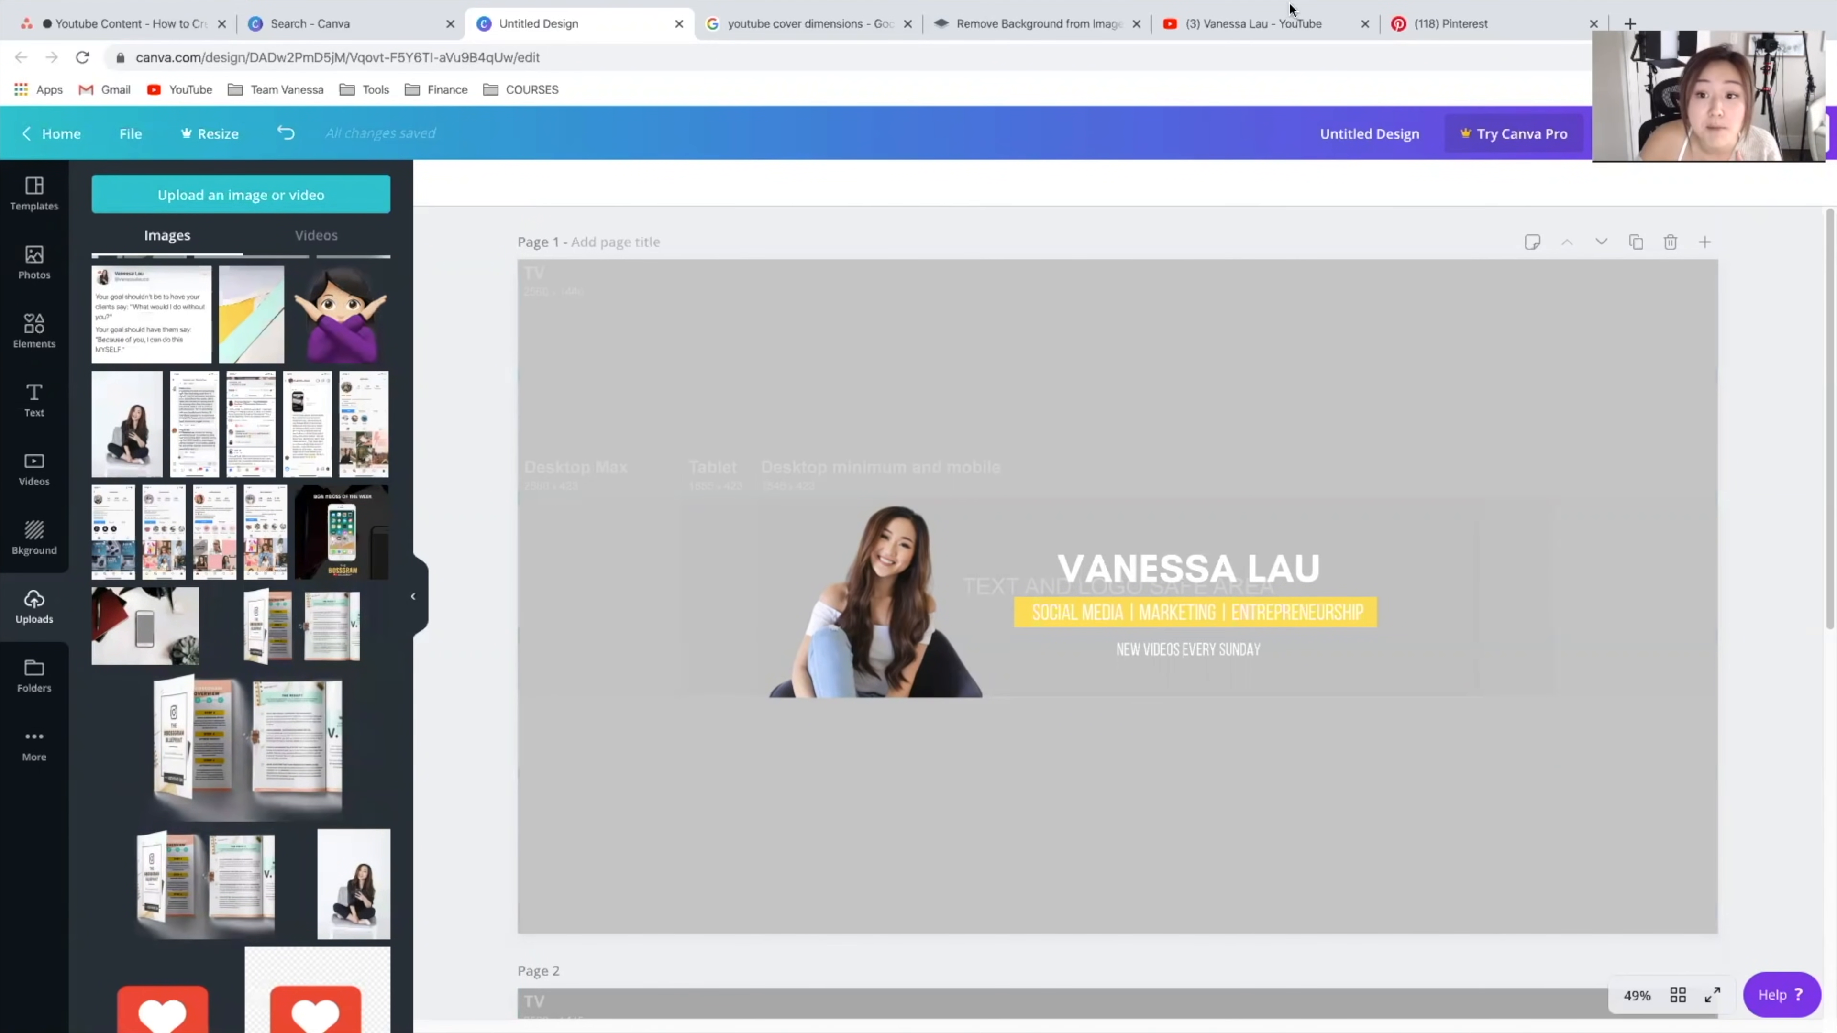
{"action": "left_click", "coordinate": [1309, 24]}
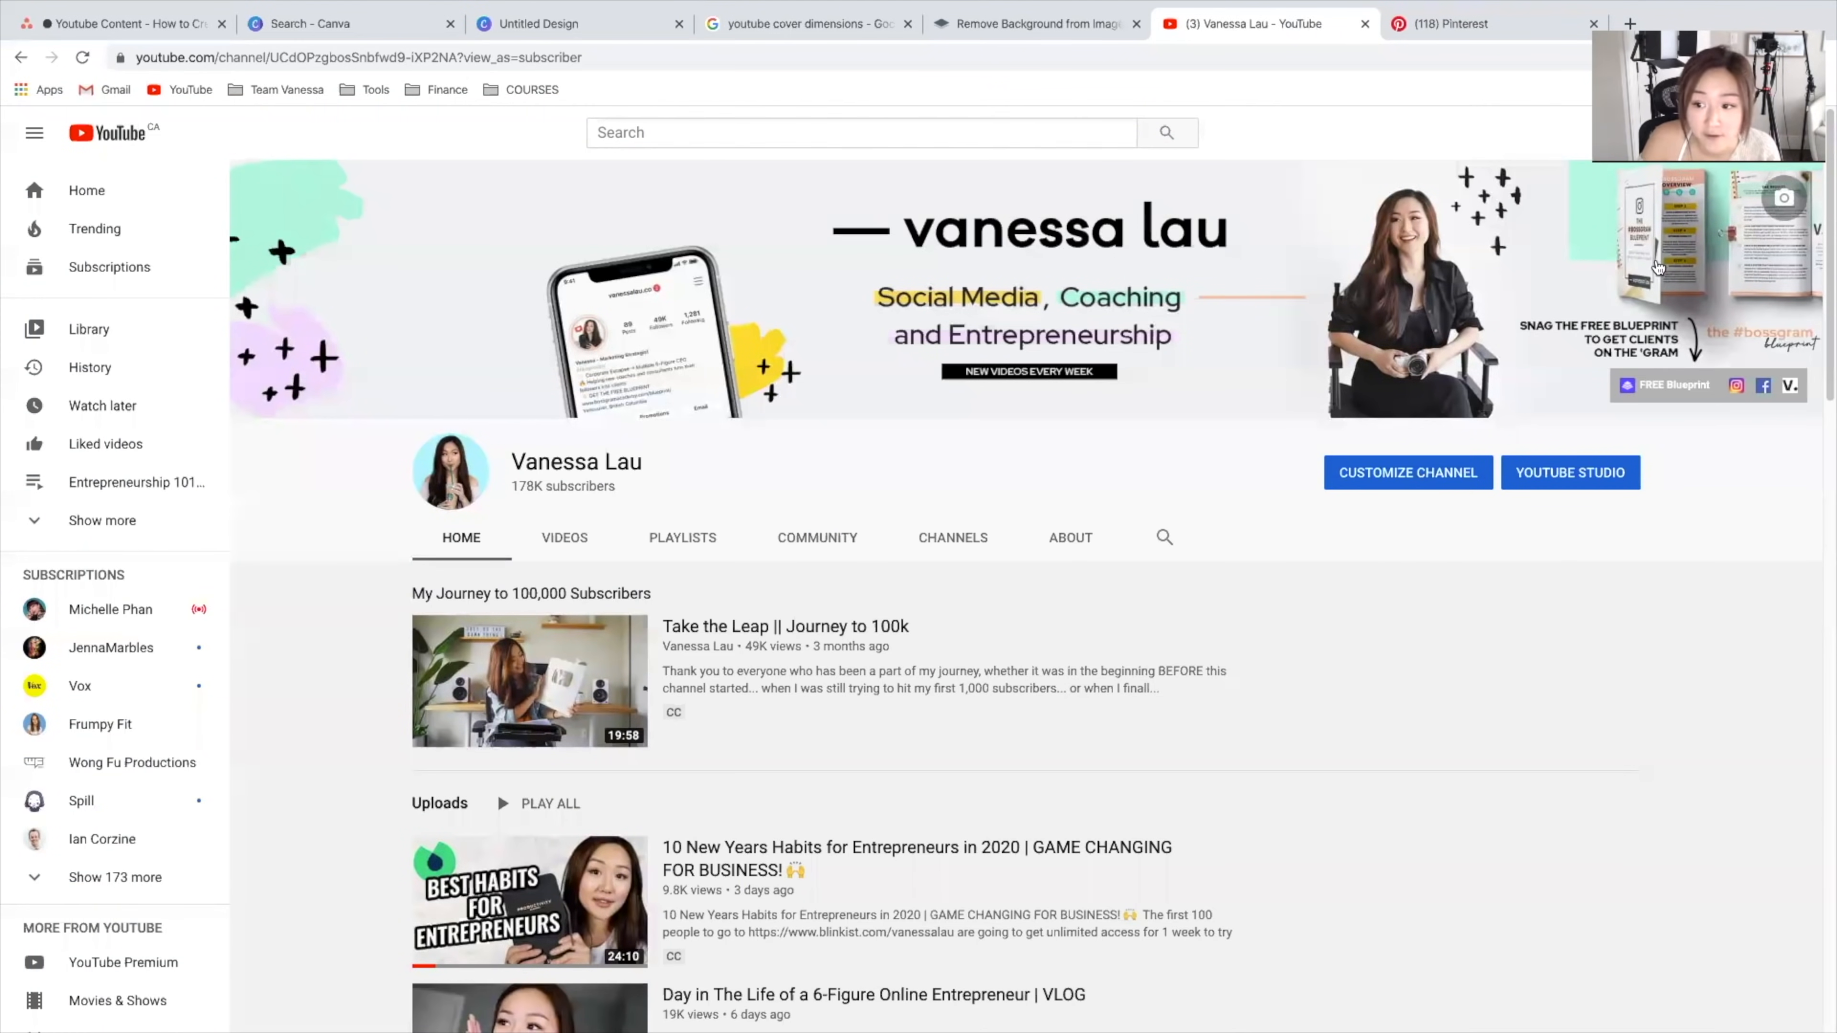
{"action": "mouse_move", "coordinate": [1782, 239]}
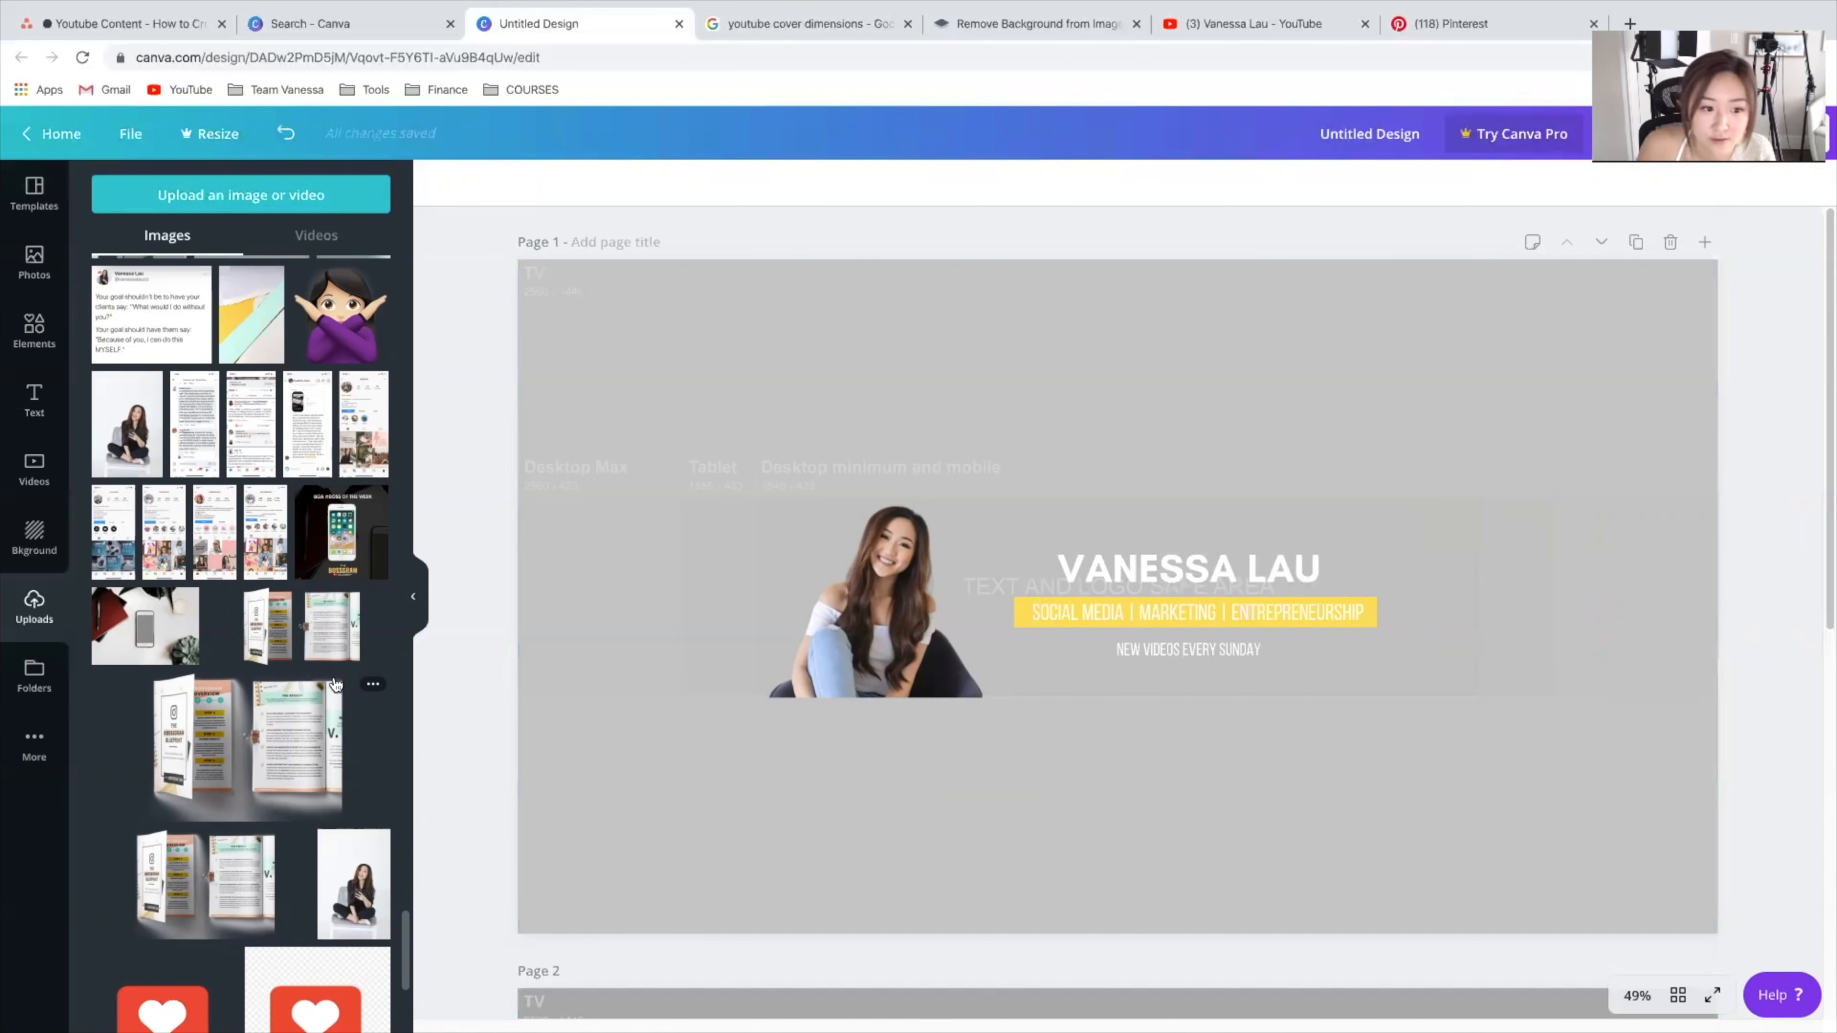
Step: Switch back to the Canva design, add the uploaded #BOSSGRAM Blueprint mockup scaled down, and lower the grey background's transparency value
{"action": "left_click", "coordinate": [326, 647]}
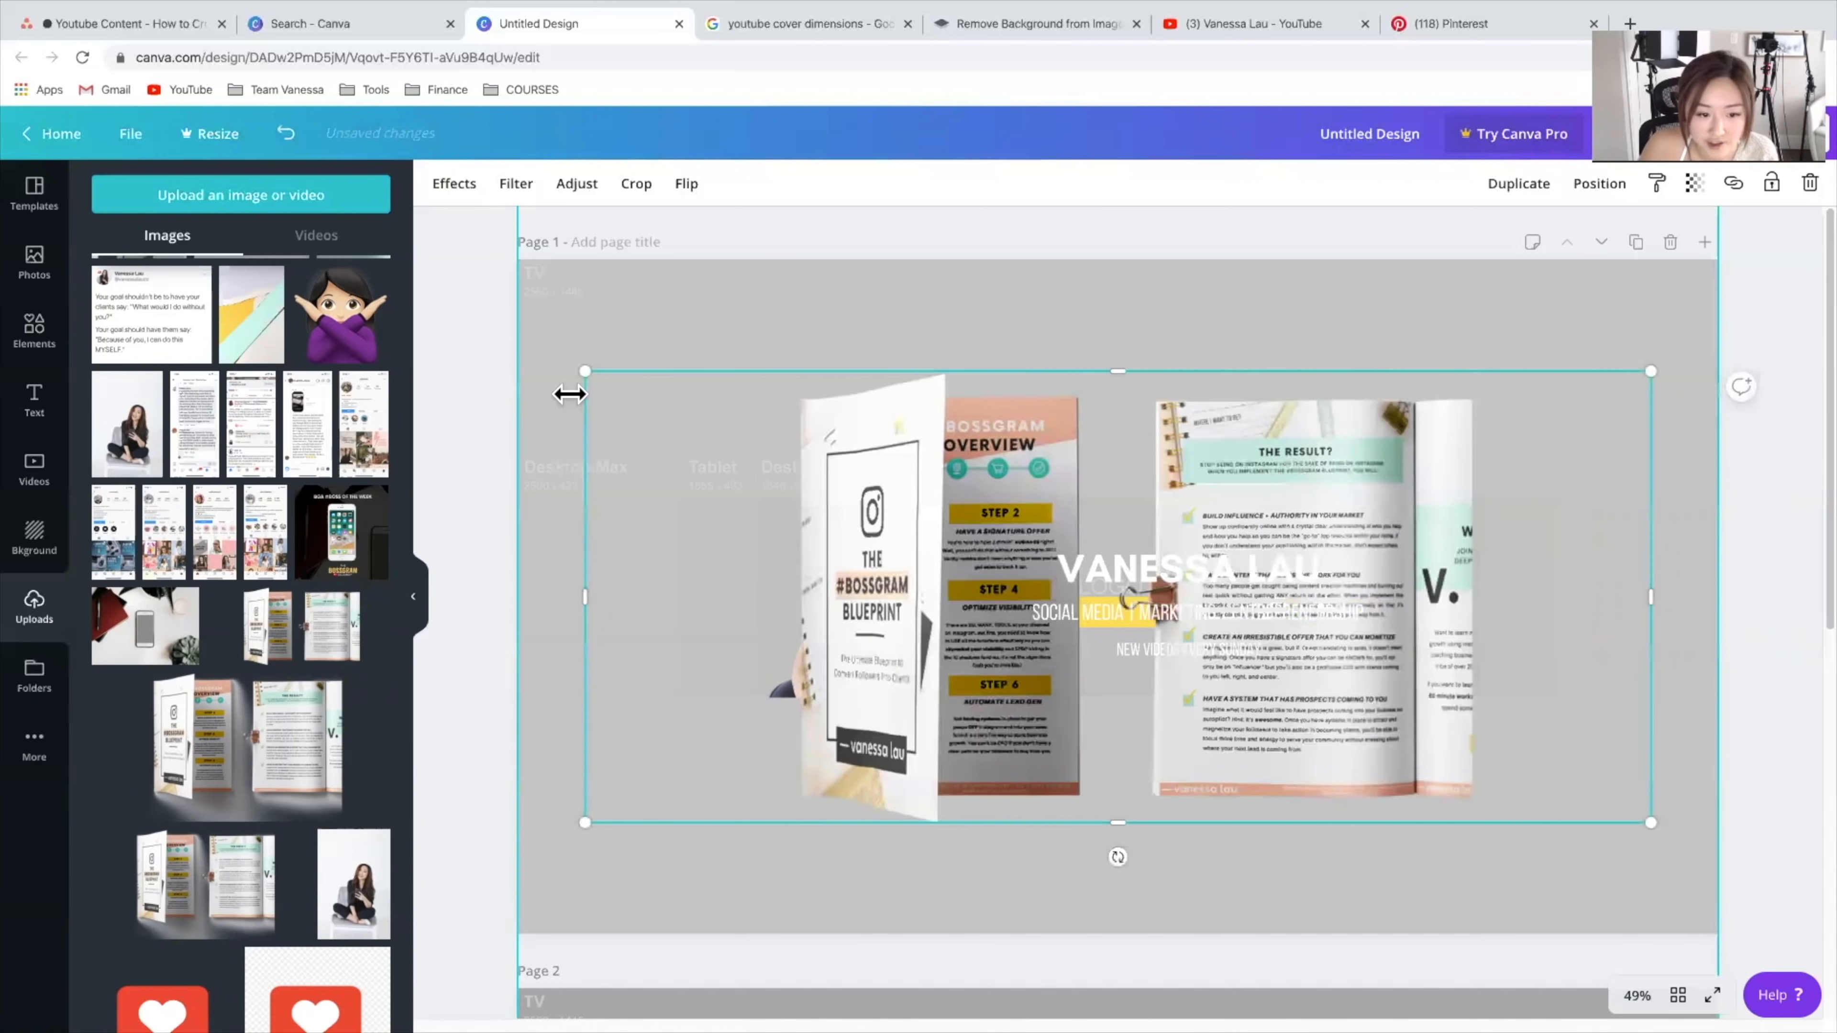
{"action": "left_click_drag", "start_coordinate": [574, 373], "coordinate": [1301, 674]}
{"action": "left_click", "coordinate": [1532, 423]}
{"action": "left_click", "coordinate": [1694, 183]}
{"action": "left_click_drag", "start_coordinate": [1652, 232], "coordinate": [1618, 235]}
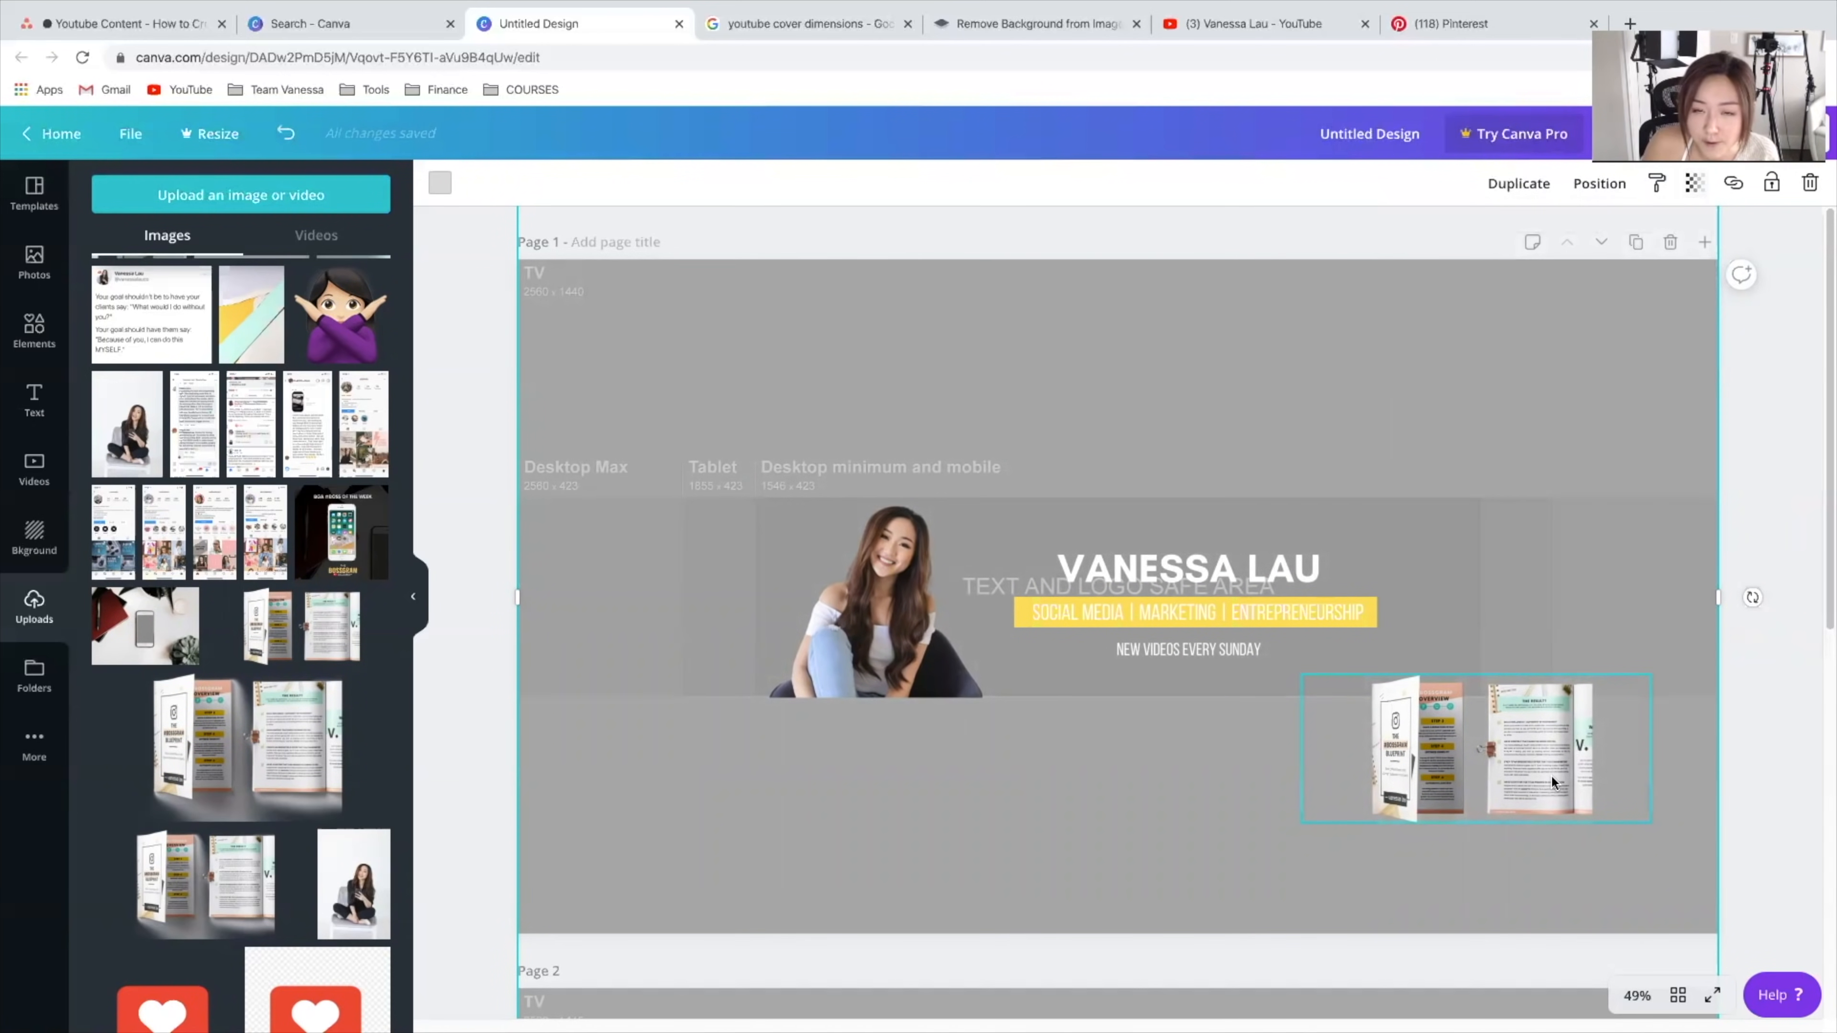
Step: Move the blueprint mockup to the right end of the desktop band and set the grey background's transparency value to 39
{"action": "left_click_drag", "start_coordinate": [1555, 778], "coordinate": [1673, 593]}
{"action": "left_click", "coordinate": [1580, 463]}
{"action": "left_click", "coordinate": [1694, 184]}
{"action": "left_click_drag", "start_coordinate": [1651, 232], "coordinate": [1567, 237]}
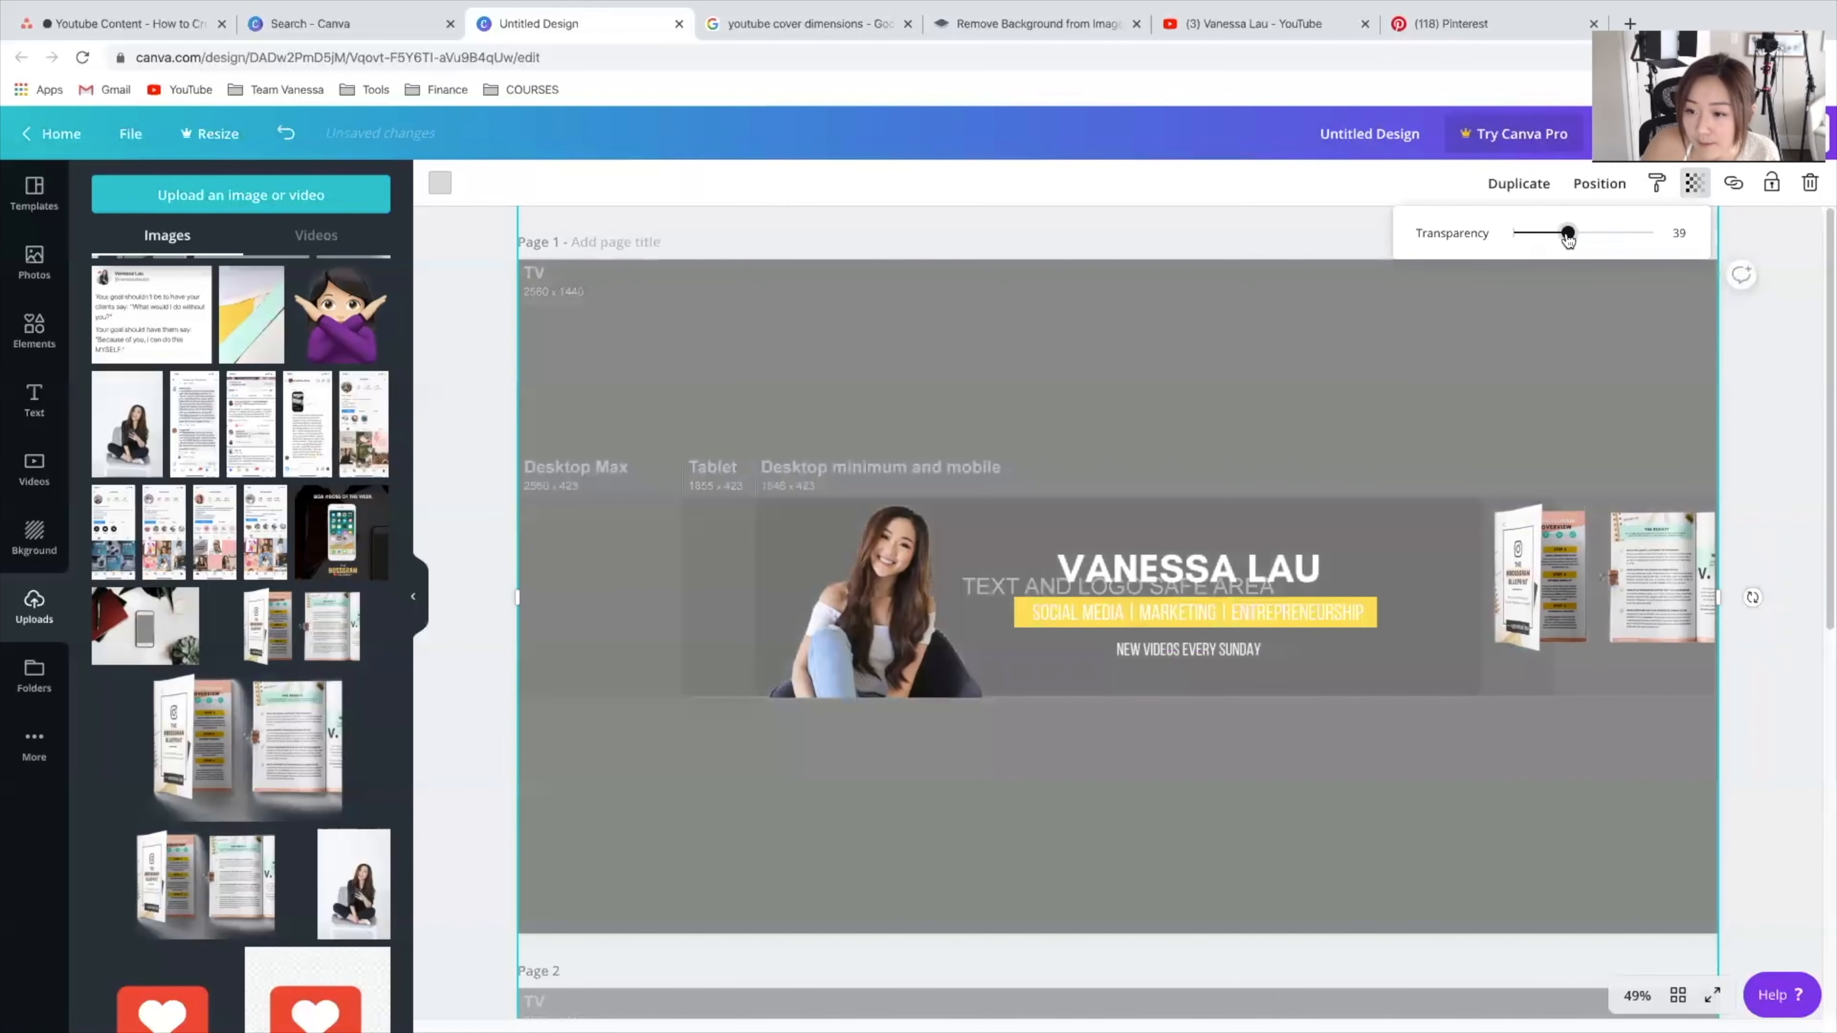
Step: Enlarge the blueprint mockup to fill the desktop band's height, adjust its position at the right end and check it against the safe area
{"action": "left_click", "coordinate": [1429, 510]}
{"action": "left_click_drag", "start_coordinate": [1424, 507], "coordinate": [1329, 497]}
{"action": "left_click_drag", "start_coordinate": [1439, 562], "coordinate": [1461, 577]}
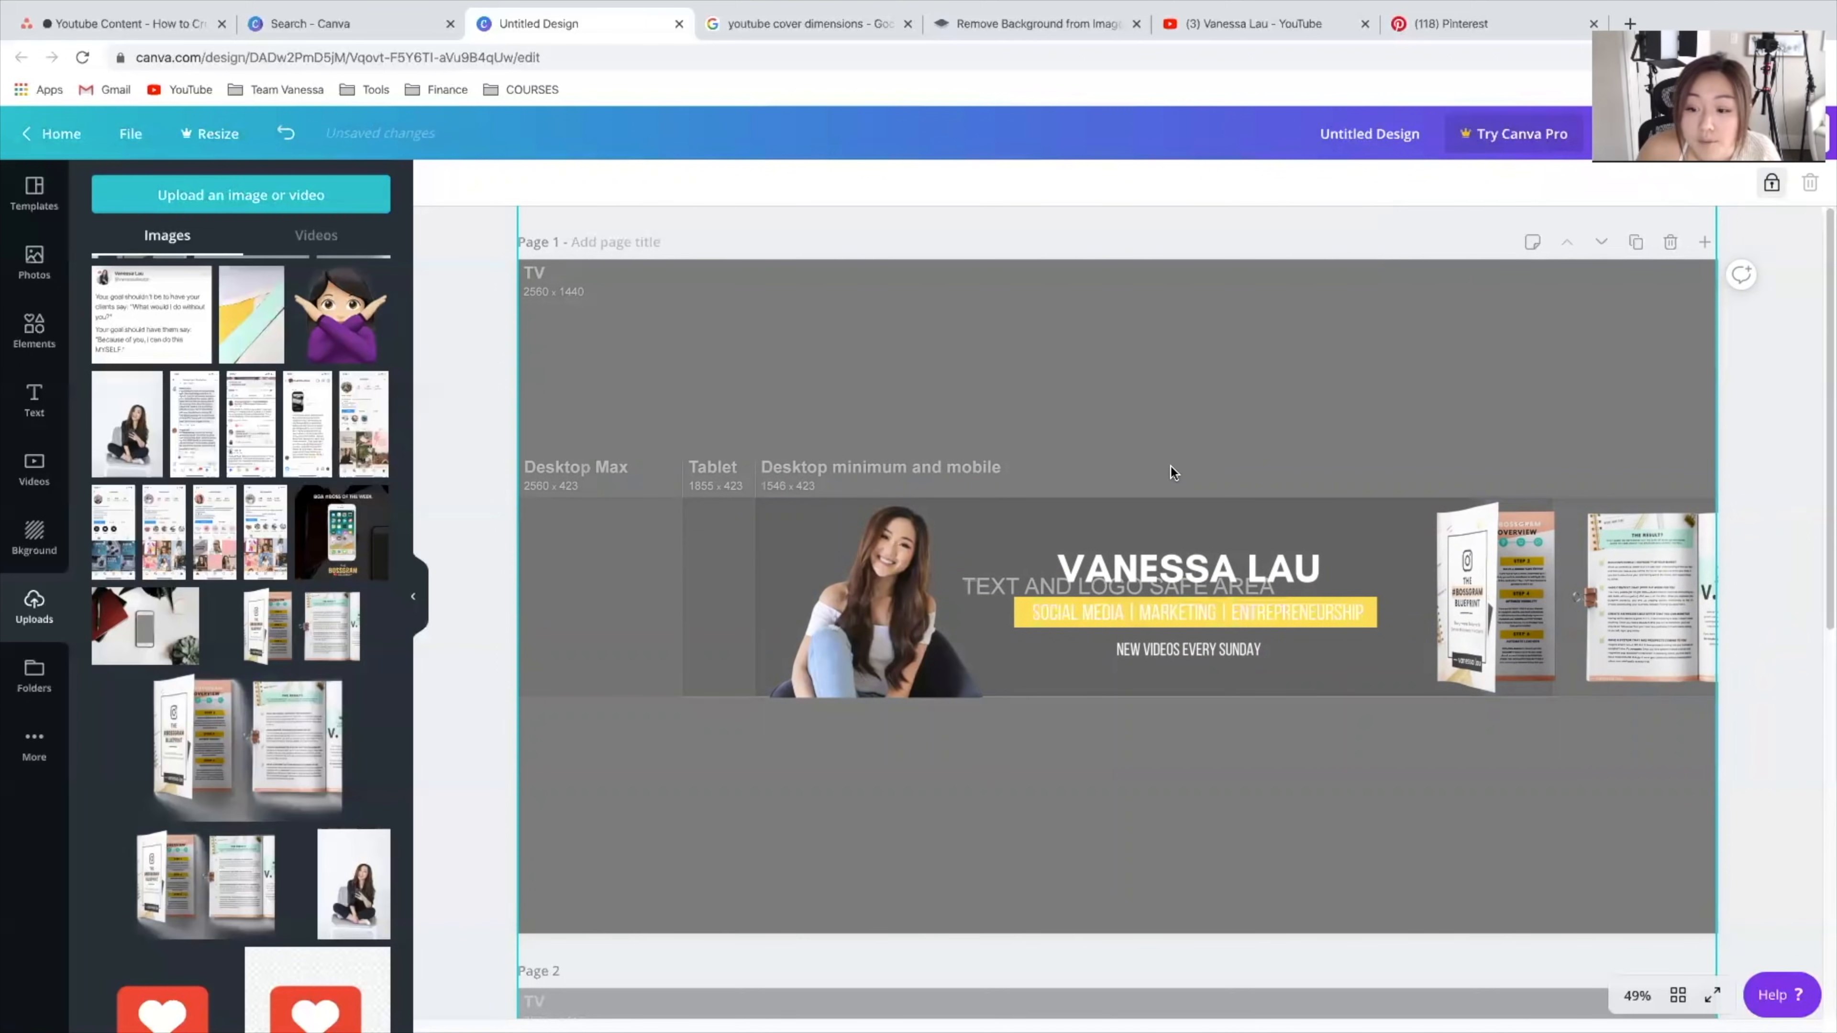
{"action": "left_click_drag", "start_coordinate": [757, 499], "coordinate": [1481, 696]}
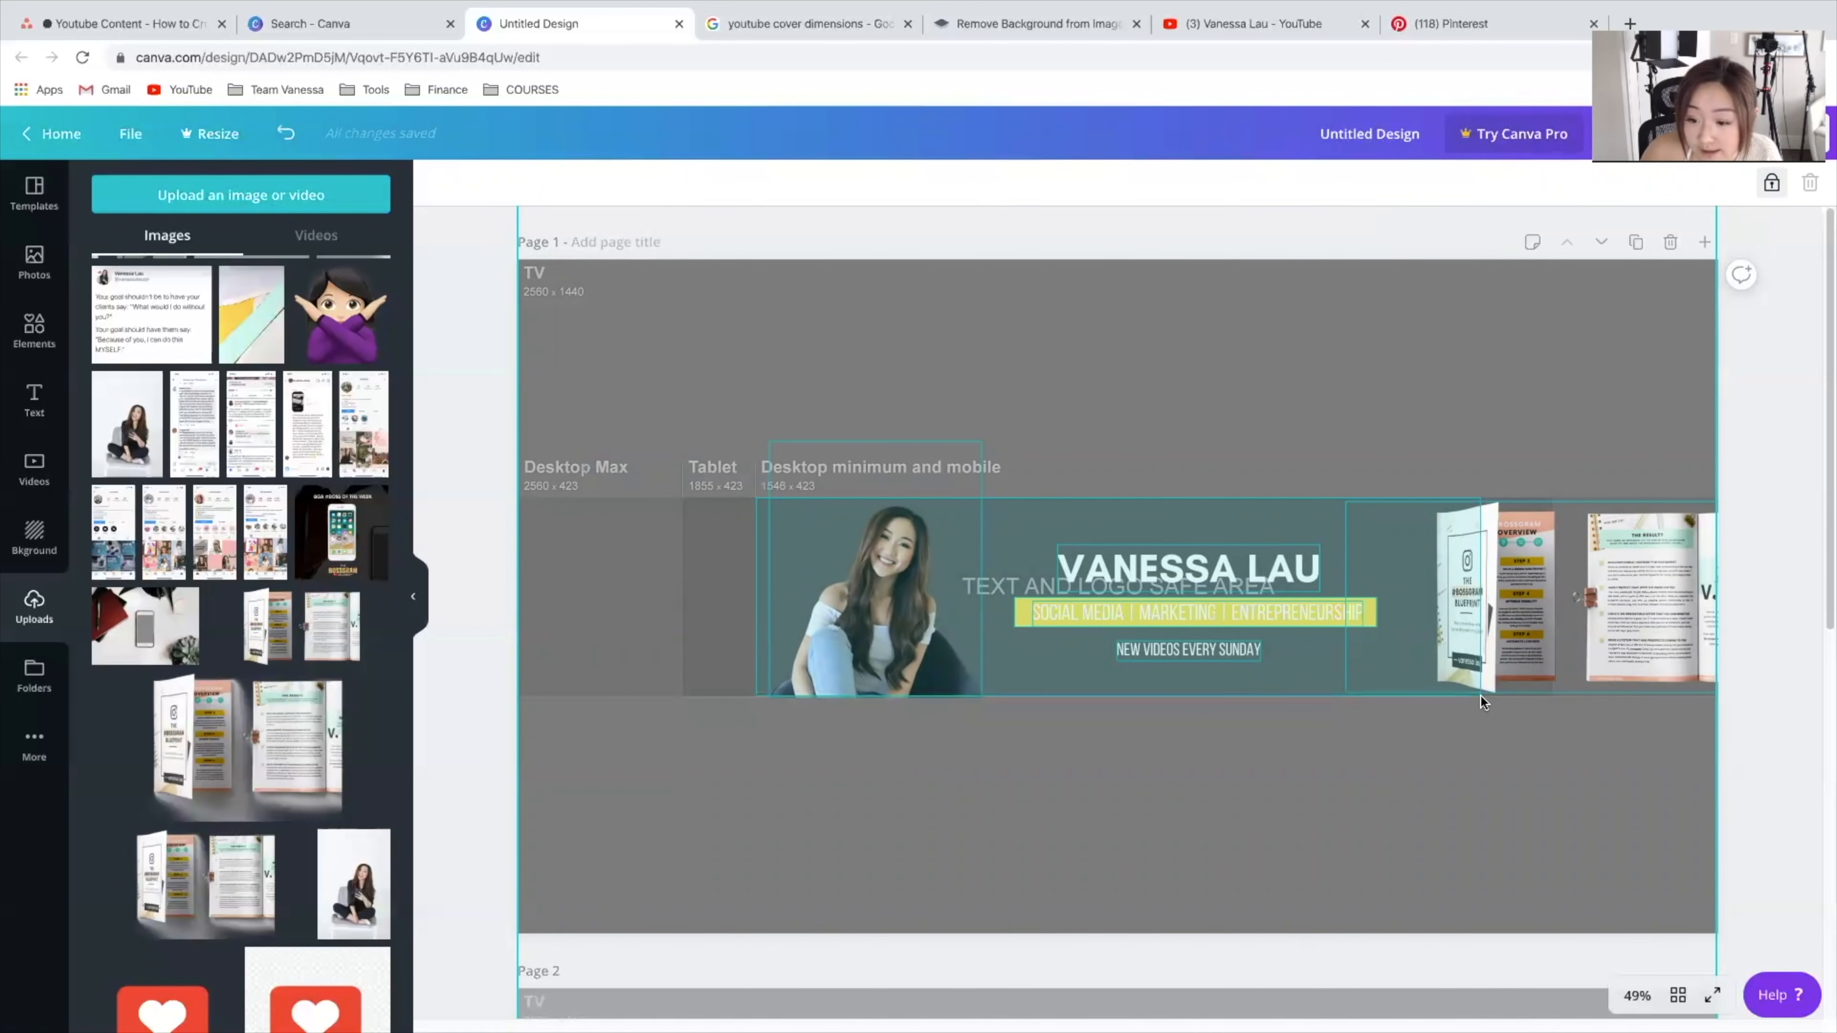
Step: Scale down the blueprint mockup and shift it toward the right end of the desktop band, leaving room beneath it for text
{"action": "left_click_drag", "start_coordinate": [1481, 696], "coordinate": [1481, 696]}
{"action": "left_click", "coordinate": [1759, 763]}
{"action": "left_click", "coordinate": [1490, 569]}
{"action": "left_click_drag", "start_coordinate": [1339, 499], "coordinate": [1422, 523]}
{"action": "left_click", "coordinate": [1661, 799]}
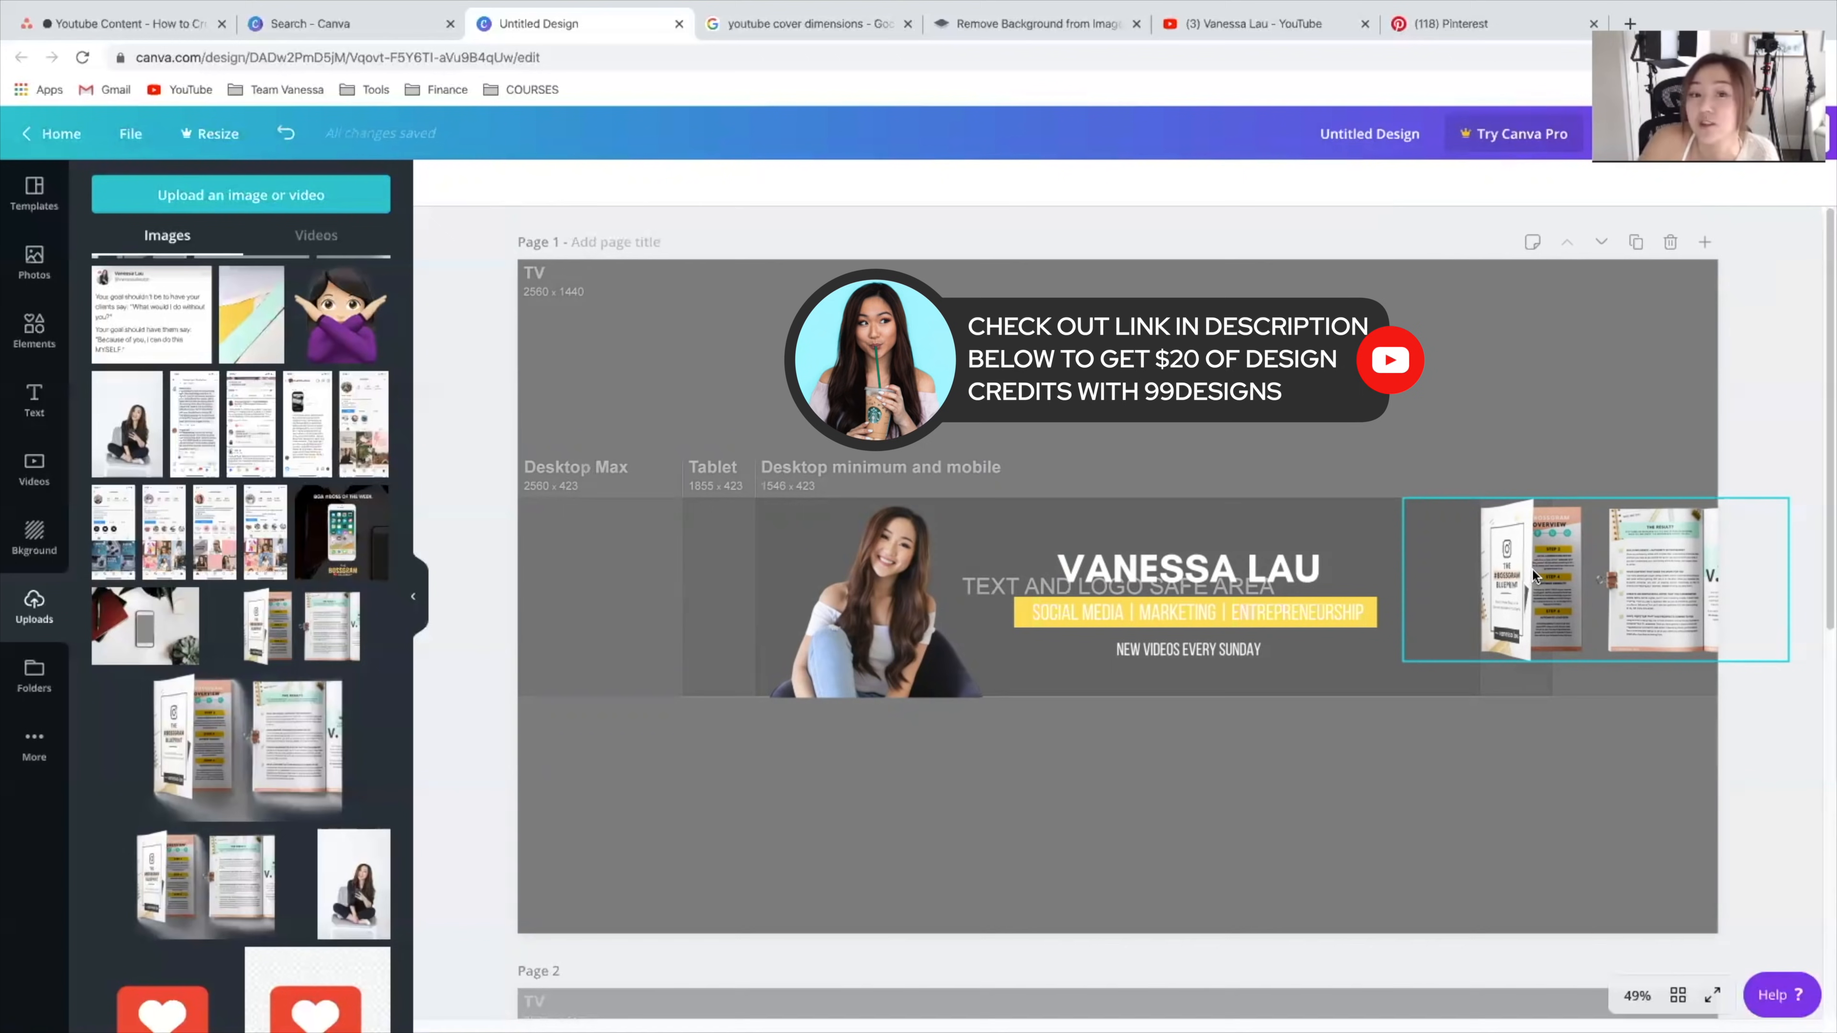
{"action": "mouse_move", "coordinate": [1535, 575]}
{"action": "left_mouse_down"}
{"action": "mouse_move", "coordinate": [1514, 572]}
{"action": "mouse_move", "coordinate": [1529, 568]}
{"action": "left_mouse_up"}
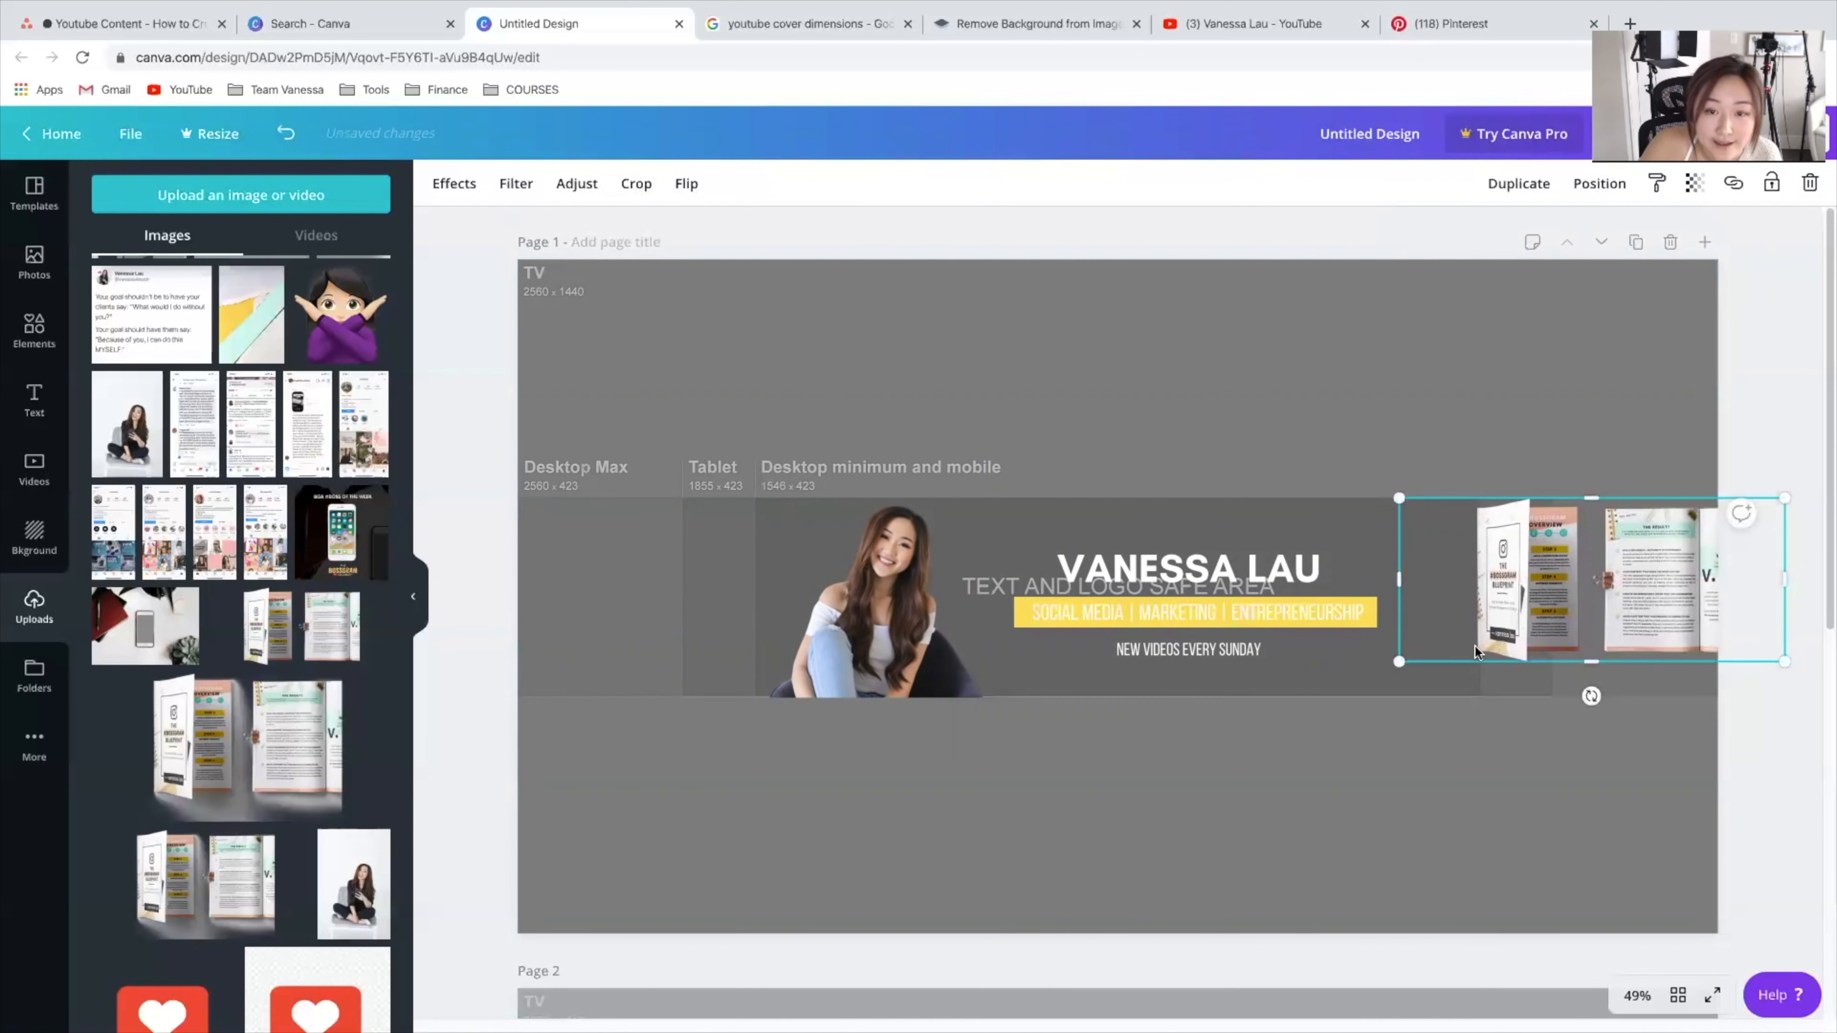
{"action": "left_click_drag", "start_coordinate": [1406, 664], "coordinate": [1443, 647]}
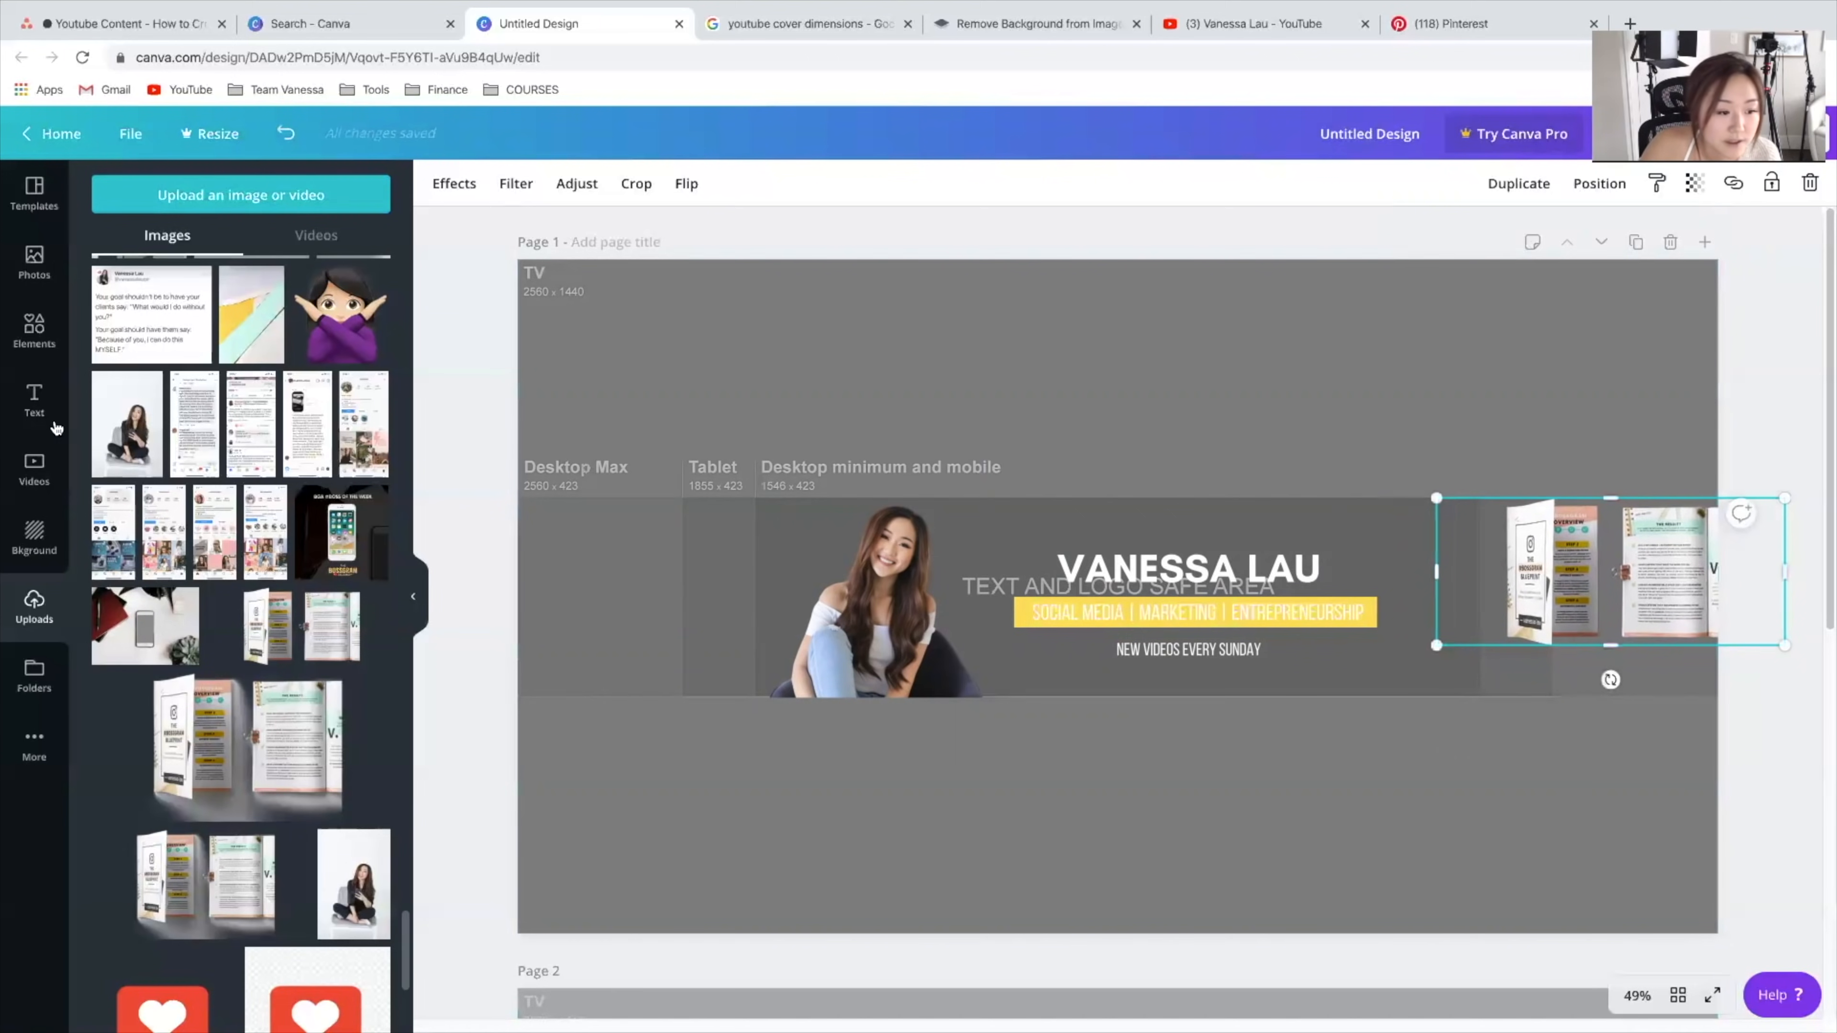
Step: Duplicate the schedule text, place the copy beneath the blueprint mockup and change its wording to "DOWNLOAD MY FREE GUIDE!"
{"action": "left_click", "coordinate": [1253, 663]}
{"action": "key", "text": "super+c"}
{"action": "key", "text": "super+v"}
{"action": "double_click", "coordinate": [1664, 673]}
{"action": "left_click_drag", "start_coordinate": [1253, 662], "coordinate": [1646, 637]}
{"action": "type", "text": "DOWNLOAD MY FREE GUIDE!"}
{"action": "left_click", "coordinate": [1823, 874]}
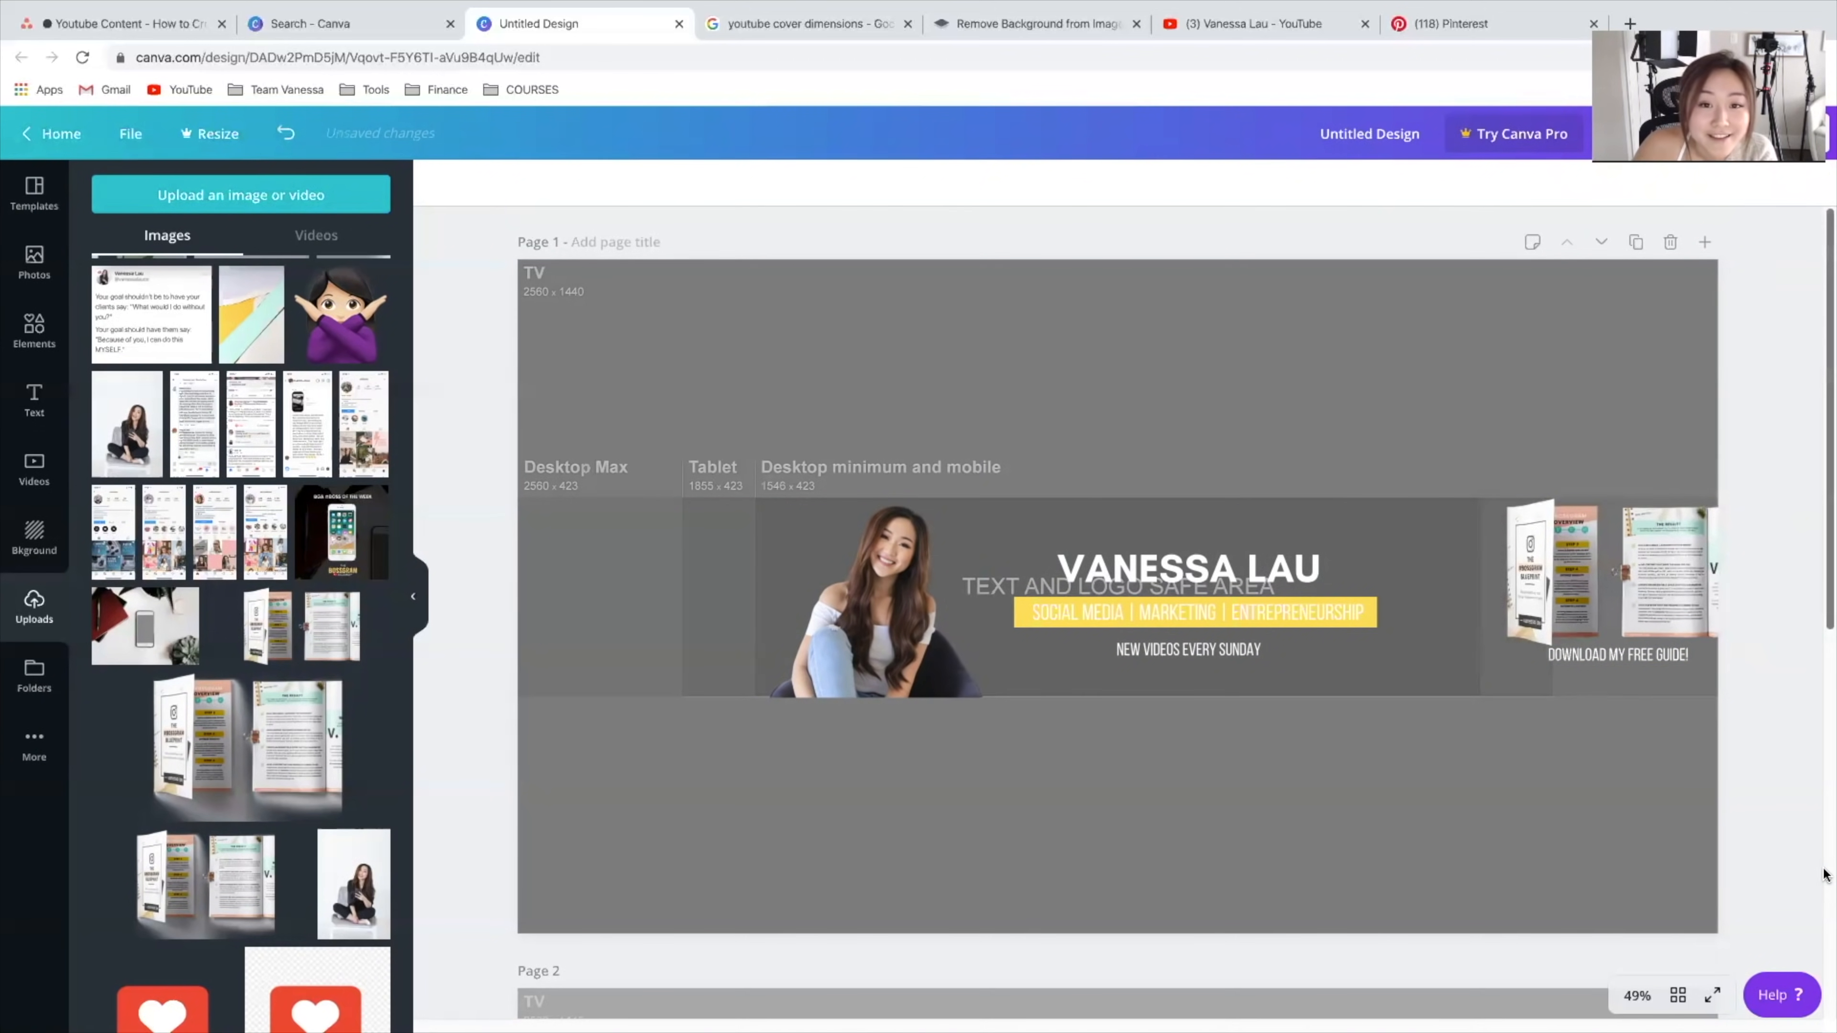
Step: Check the existing banner on the YouTube channel page, return to the Canva design and shrink the blueprint mockup slightly above its caption
{"action": "left_click", "coordinate": [1262, 23]}
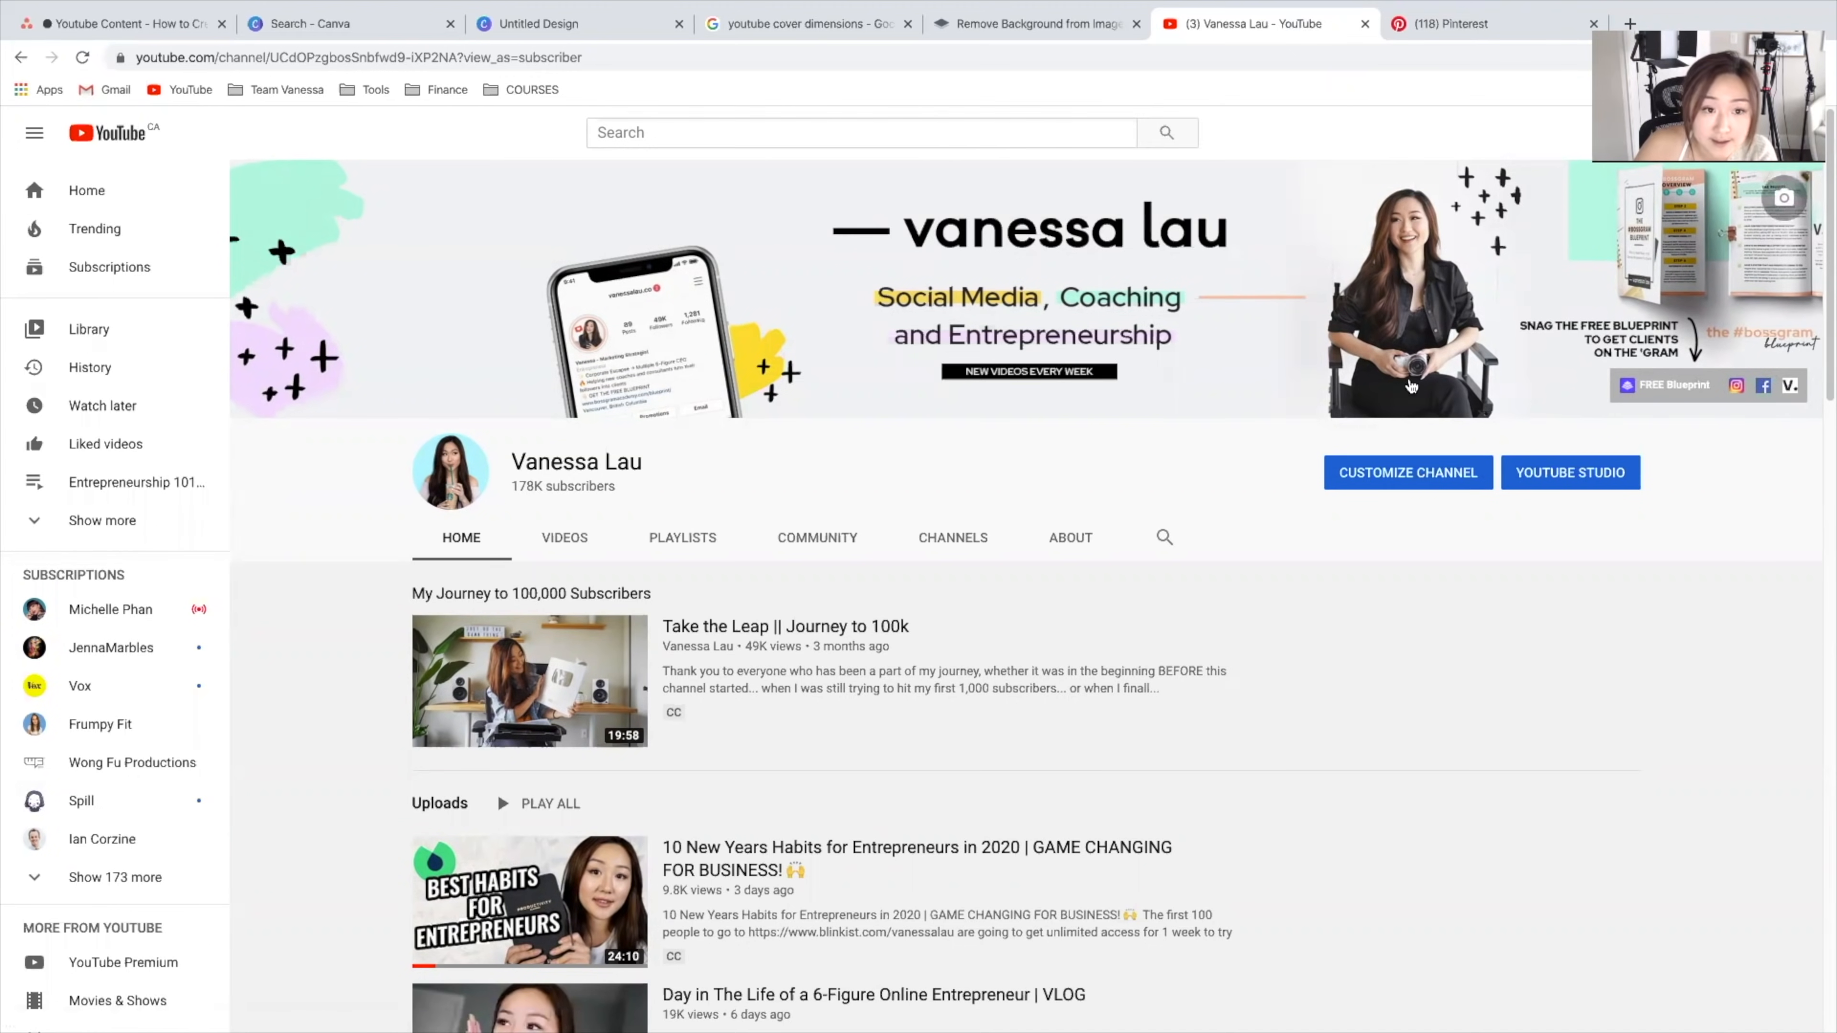
{"action": "left_click", "coordinate": [564, 28]}
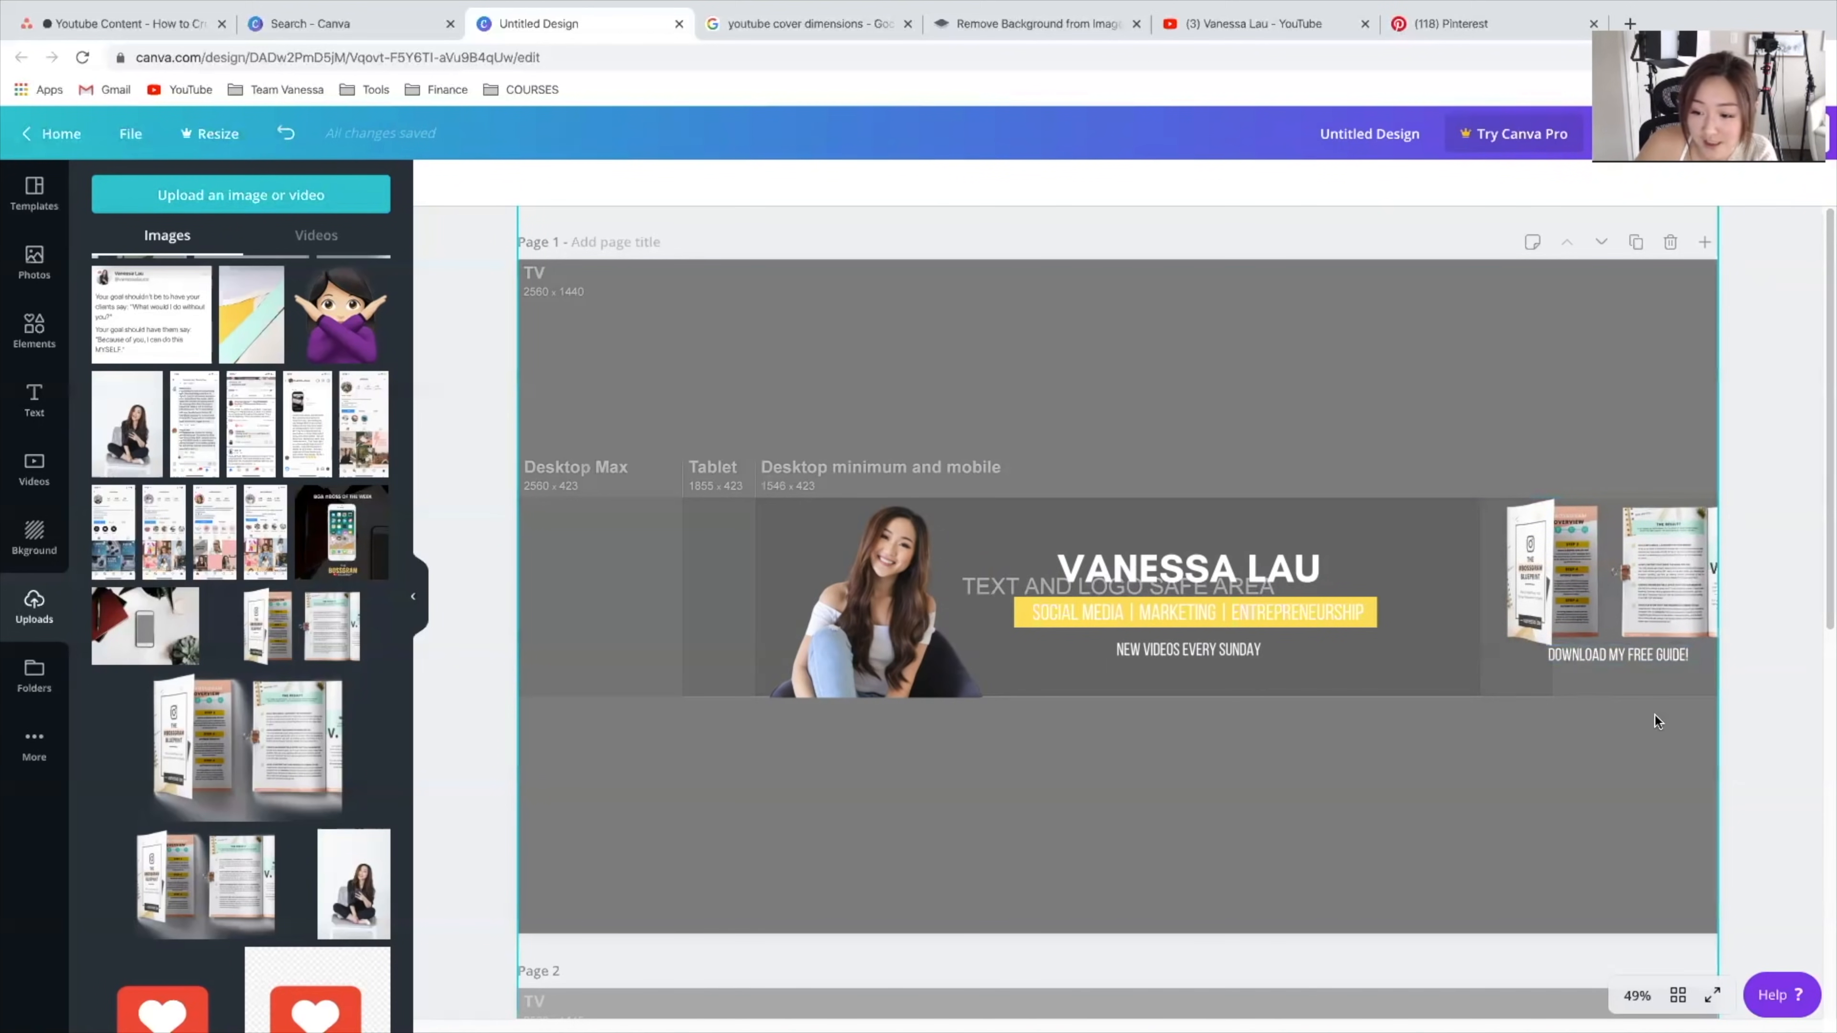
{"action": "left_click", "coordinate": [1613, 615]}
{"action": "mouse_move", "coordinate": [1438, 498]}
{"action": "left_mouse_down"}
{"action": "mouse_move", "coordinate": [1483, 519]}
{"action": "mouse_move", "coordinate": [1465, 510]}
{"action": "left_mouse_up"}
{"action": "left_click_drag", "start_coordinate": [1573, 589], "coordinate": [1568, 581]}
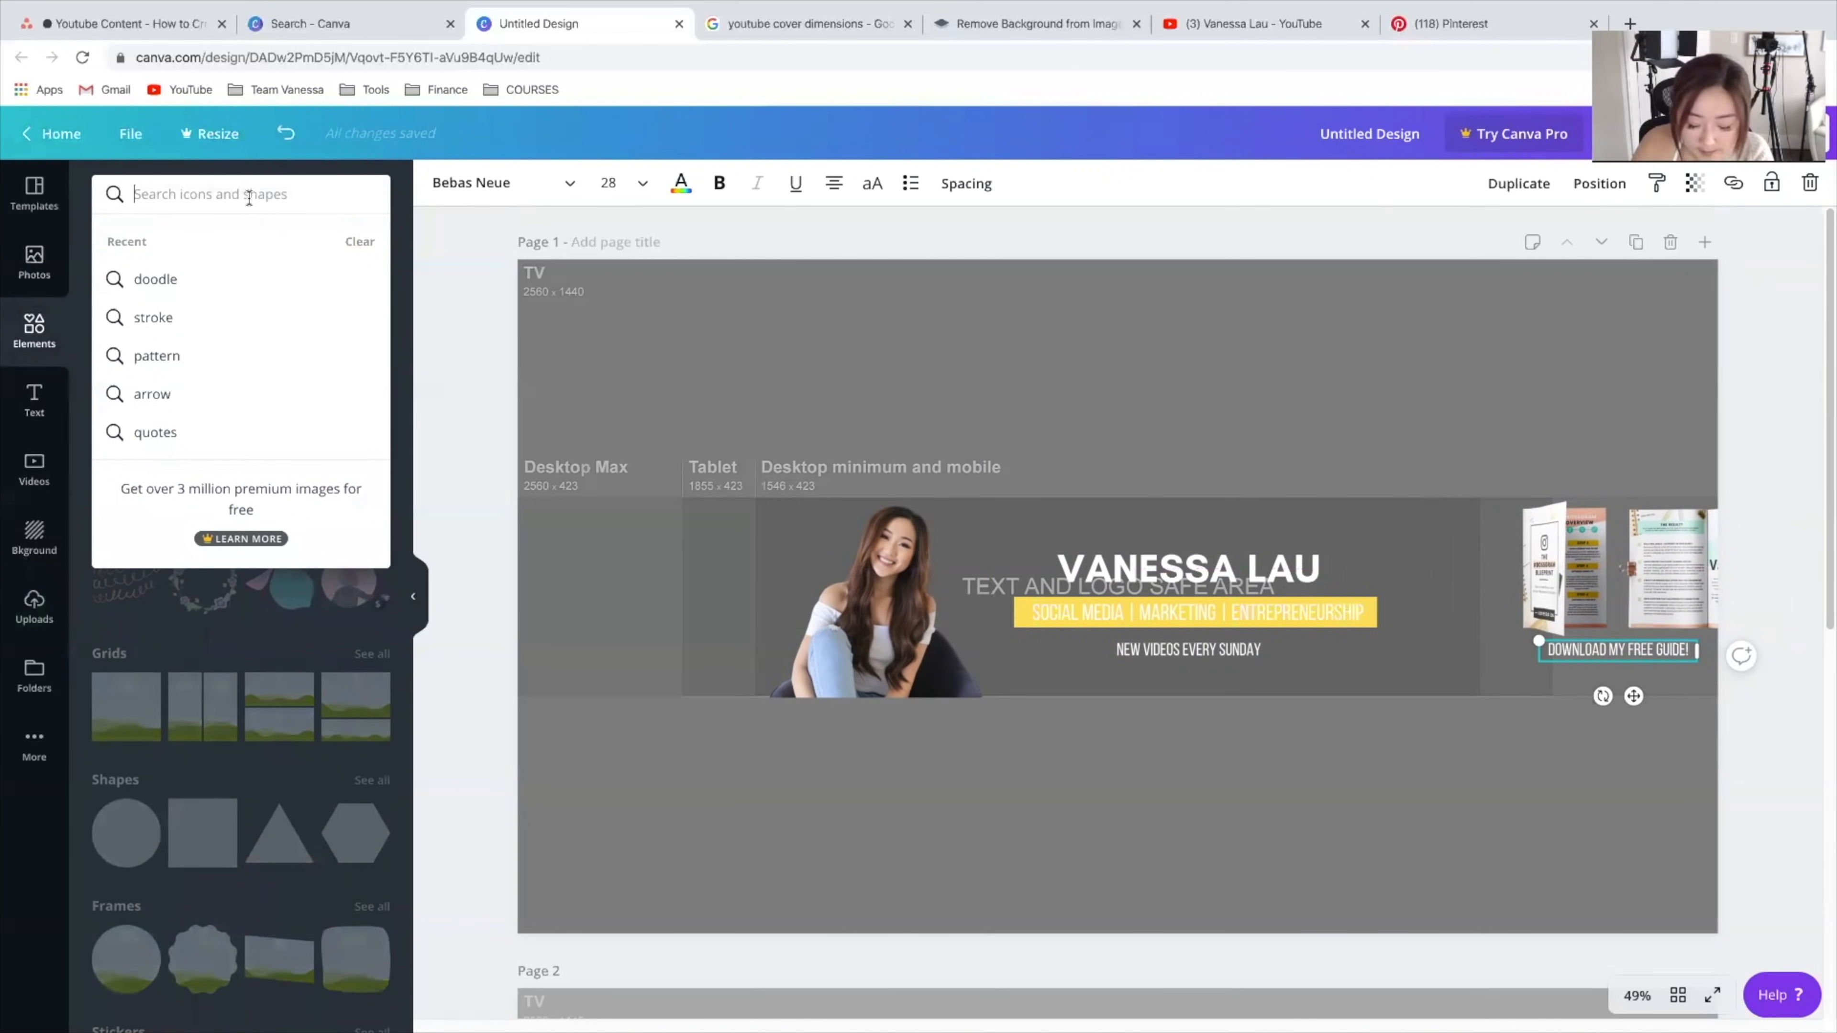
Step: Search the elements for "arrow", add the free white curvy arrow and place it beside the free guide caption, pointing toward it
{"action": "type", "text": "arrow"}
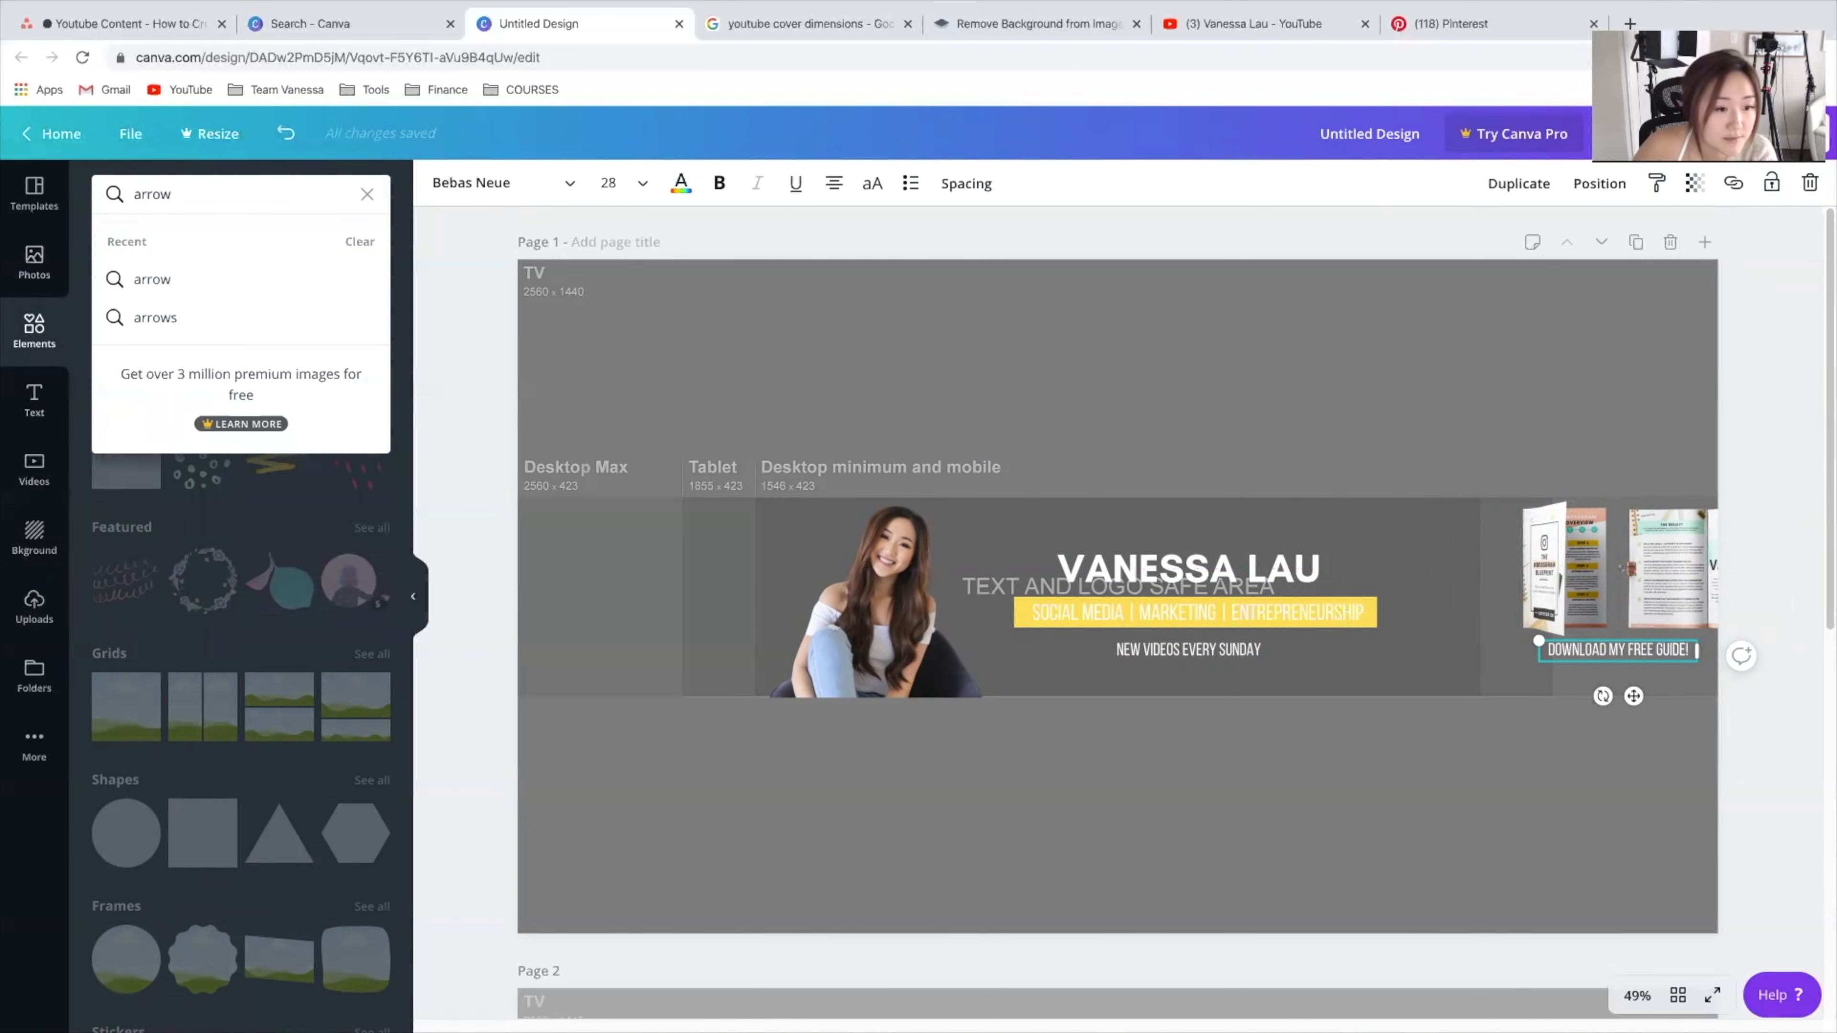
{"action": "left_click", "coordinate": [177, 277]}
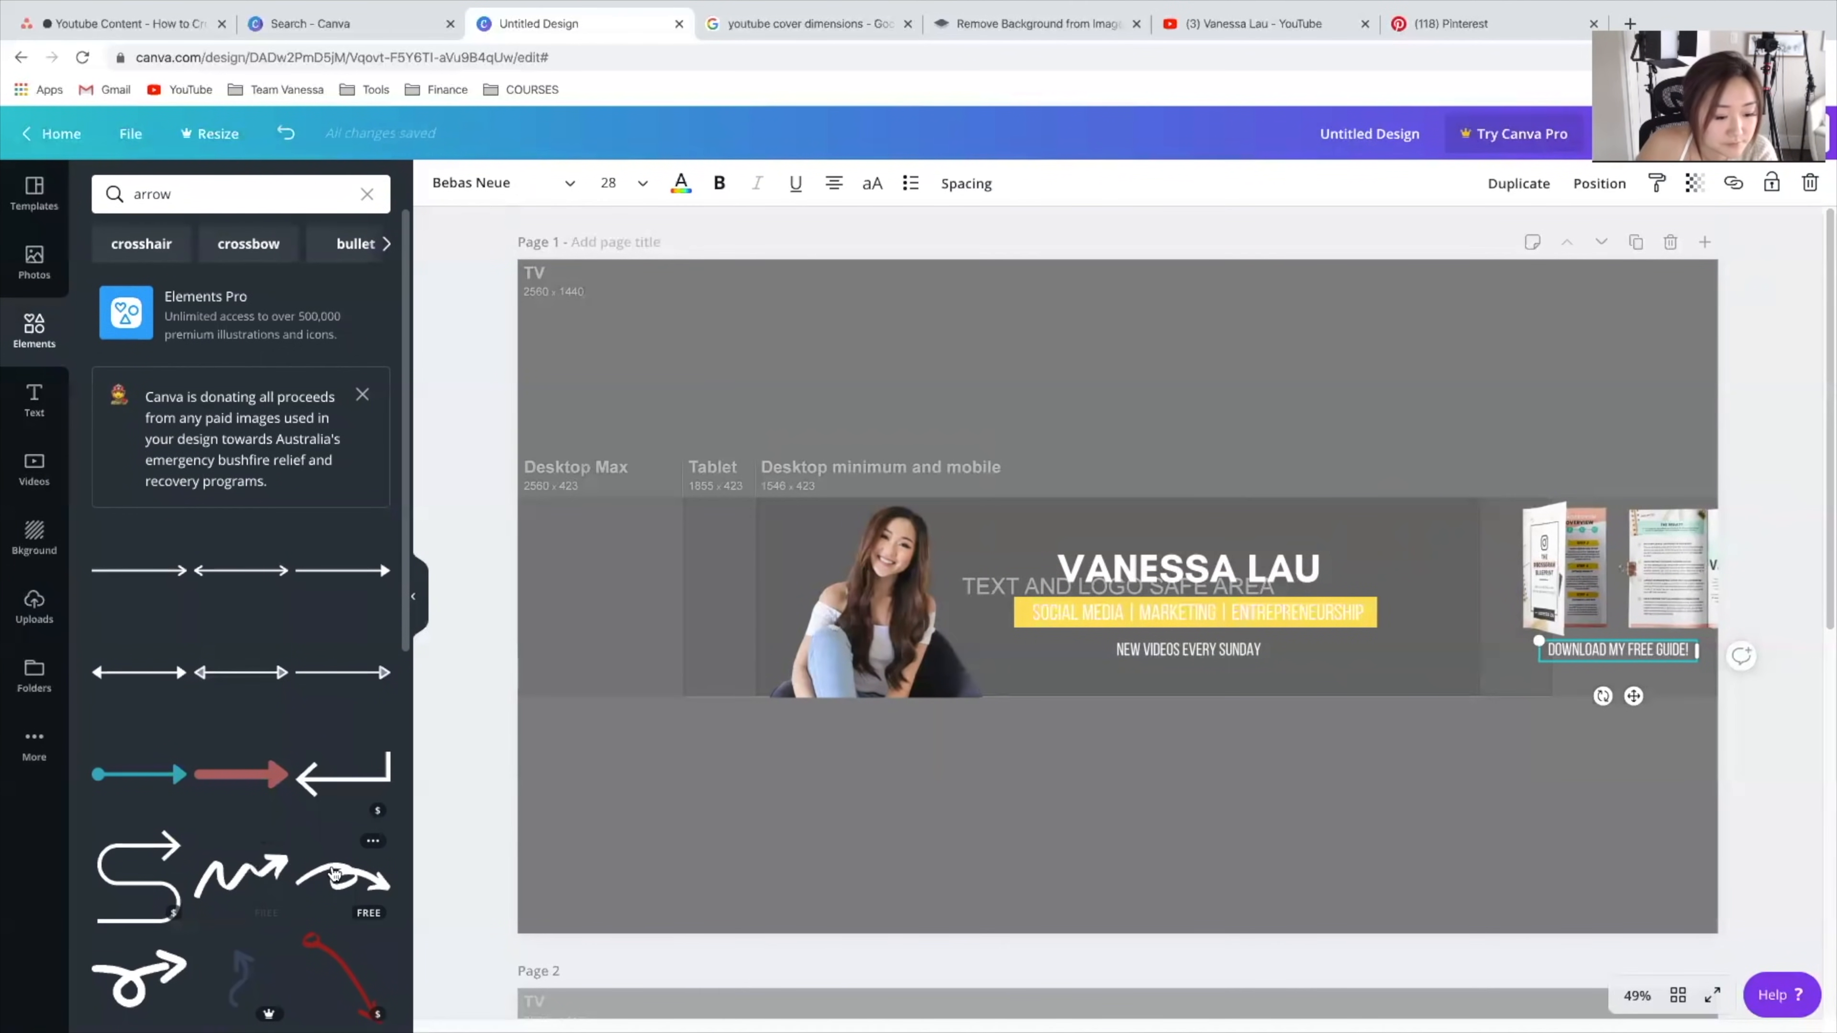
{"action": "left_click", "coordinate": [344, 877]}
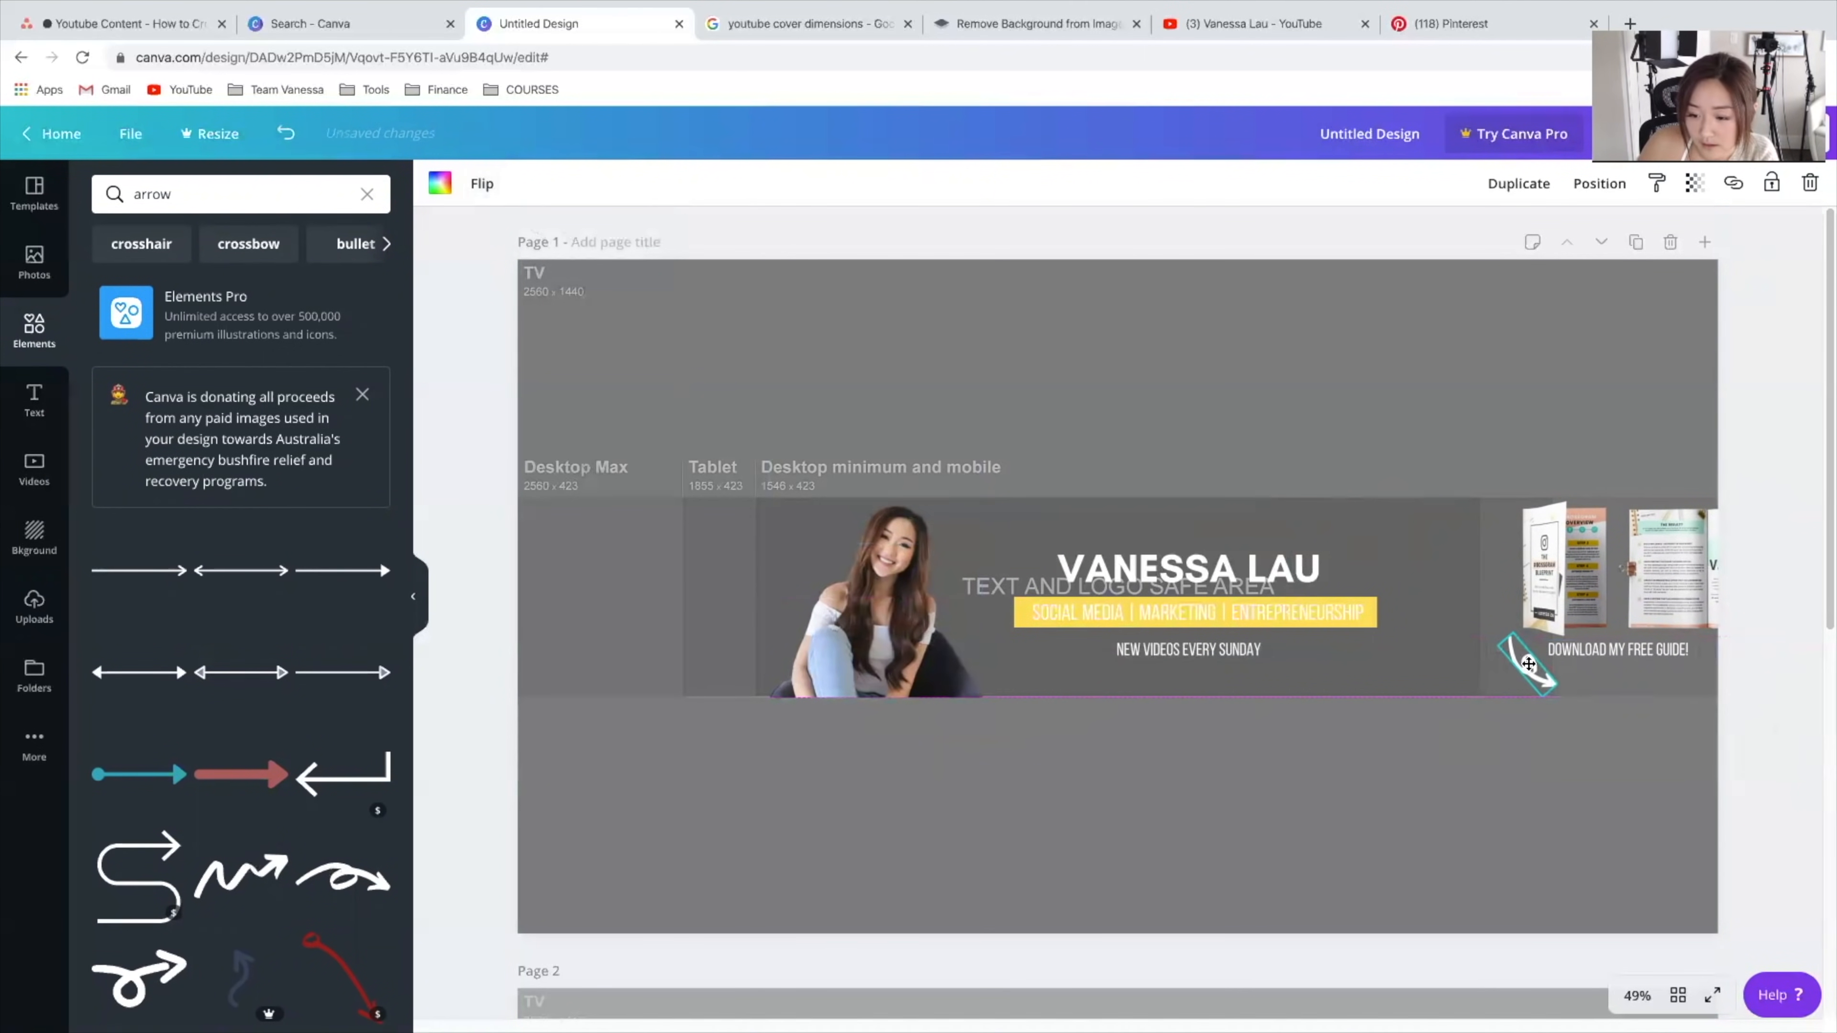
{"action": "left_click_drag", "start_coordinate": [1528, 664], "coordinate": [1510, 647]}
{"action": "left_click", "coordinate": [1775, 734]}
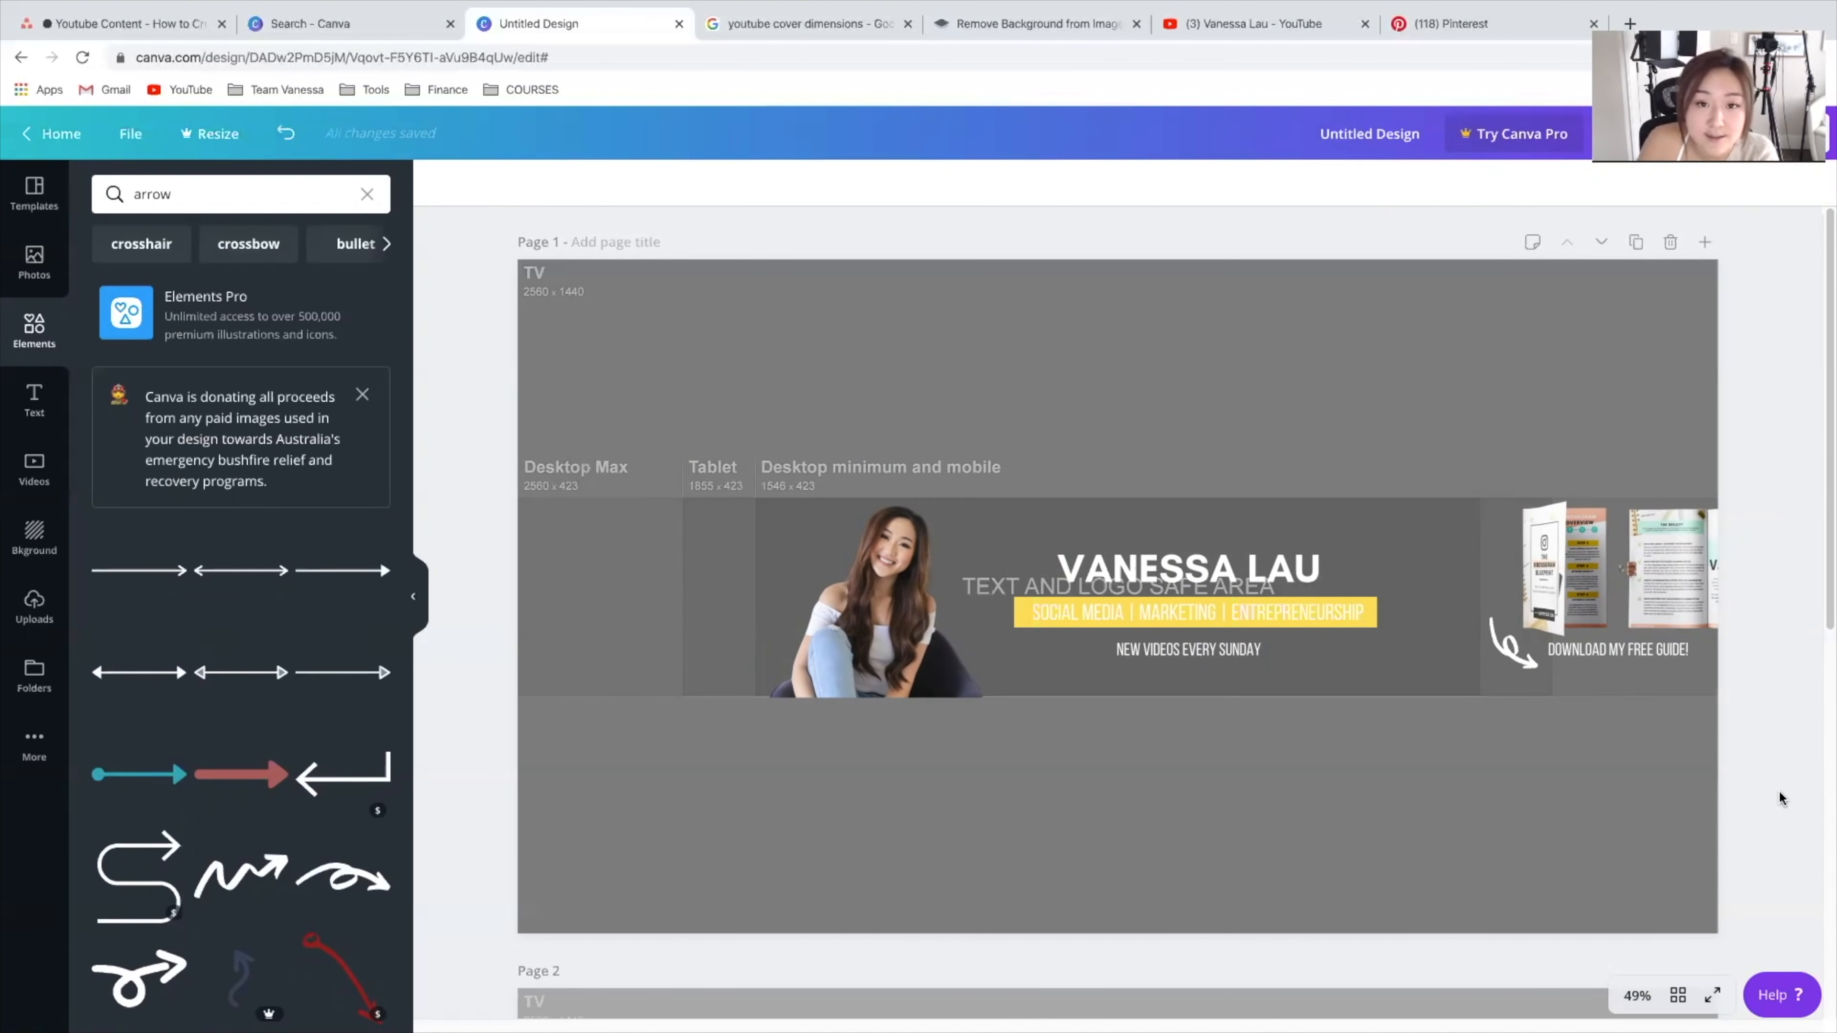
Step: Undo the removal of the scribble, dot patterns and heart icon decorating the desktop band
{"action": "key", "text": "super+z"}
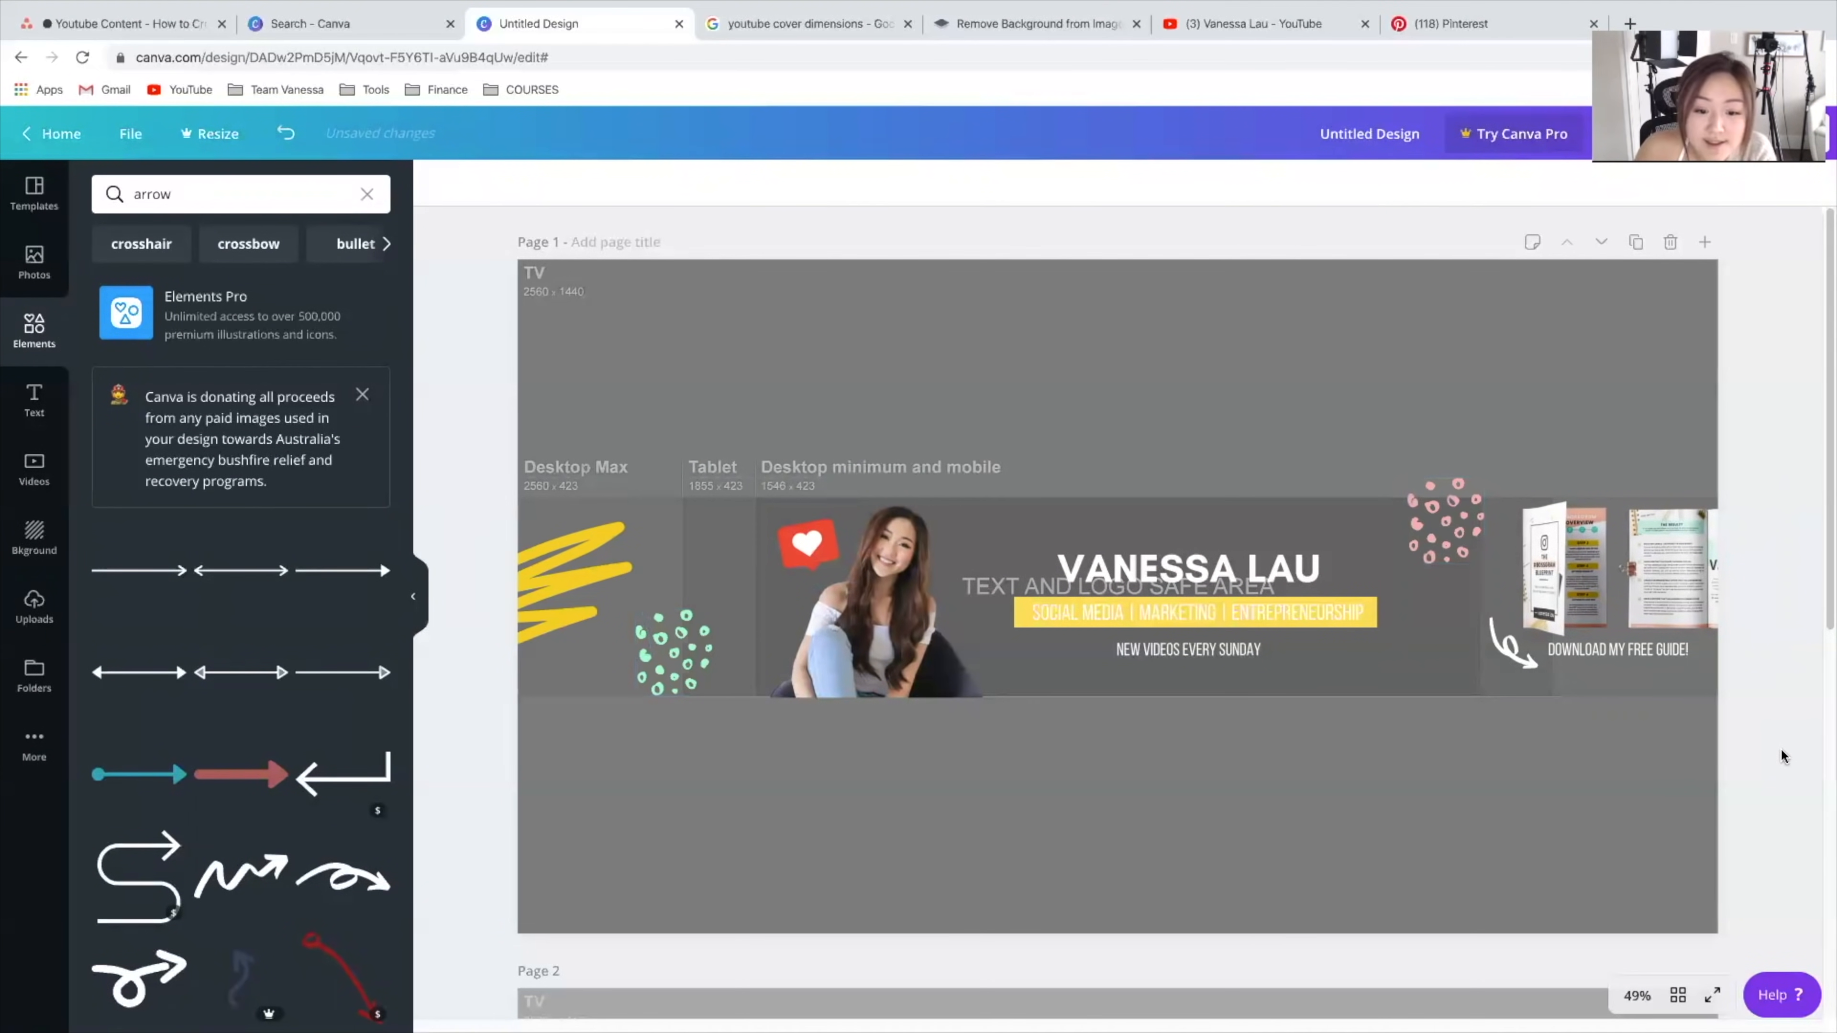
{"action": "left_click", "coordinate": [581, 569]}
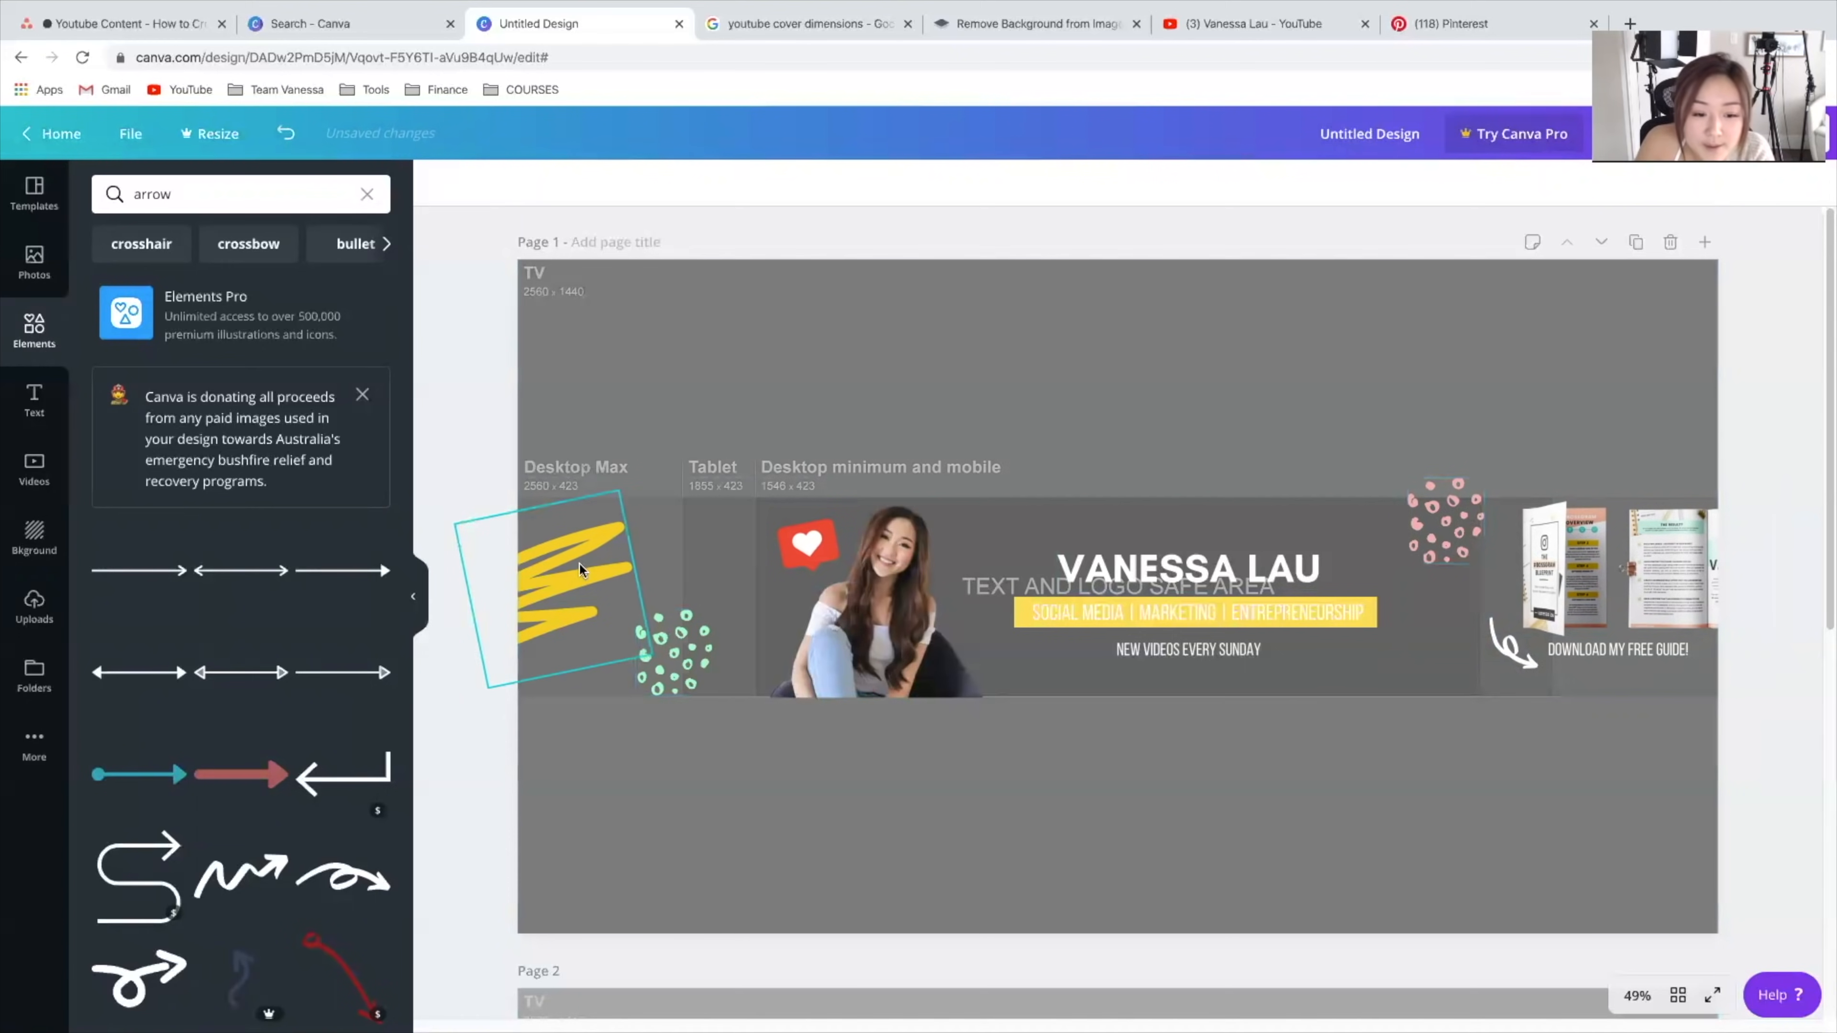
{"action": "left_click", "coordinate": [1824, 692]}
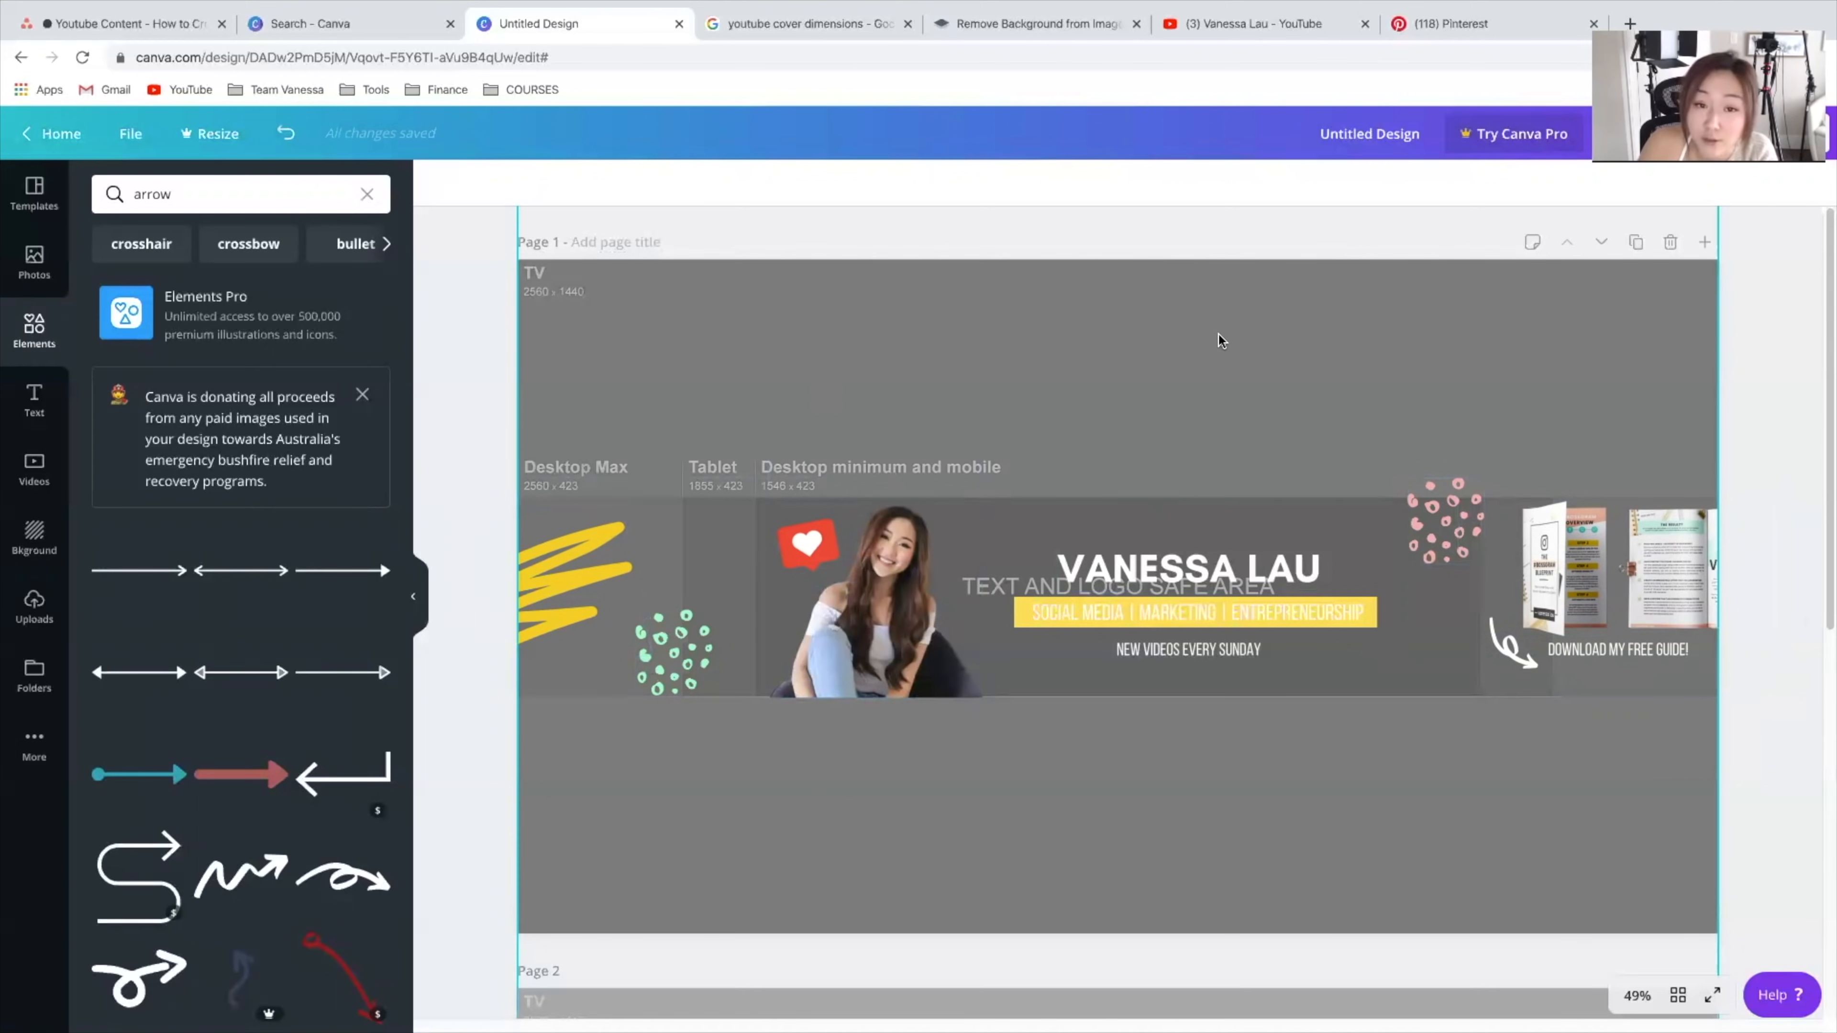
Step: Unlock the grey background and raise its transparency value to the maximum so it hides the dimension template
{"action": "left_click", "coordinate": [1292, 376]}
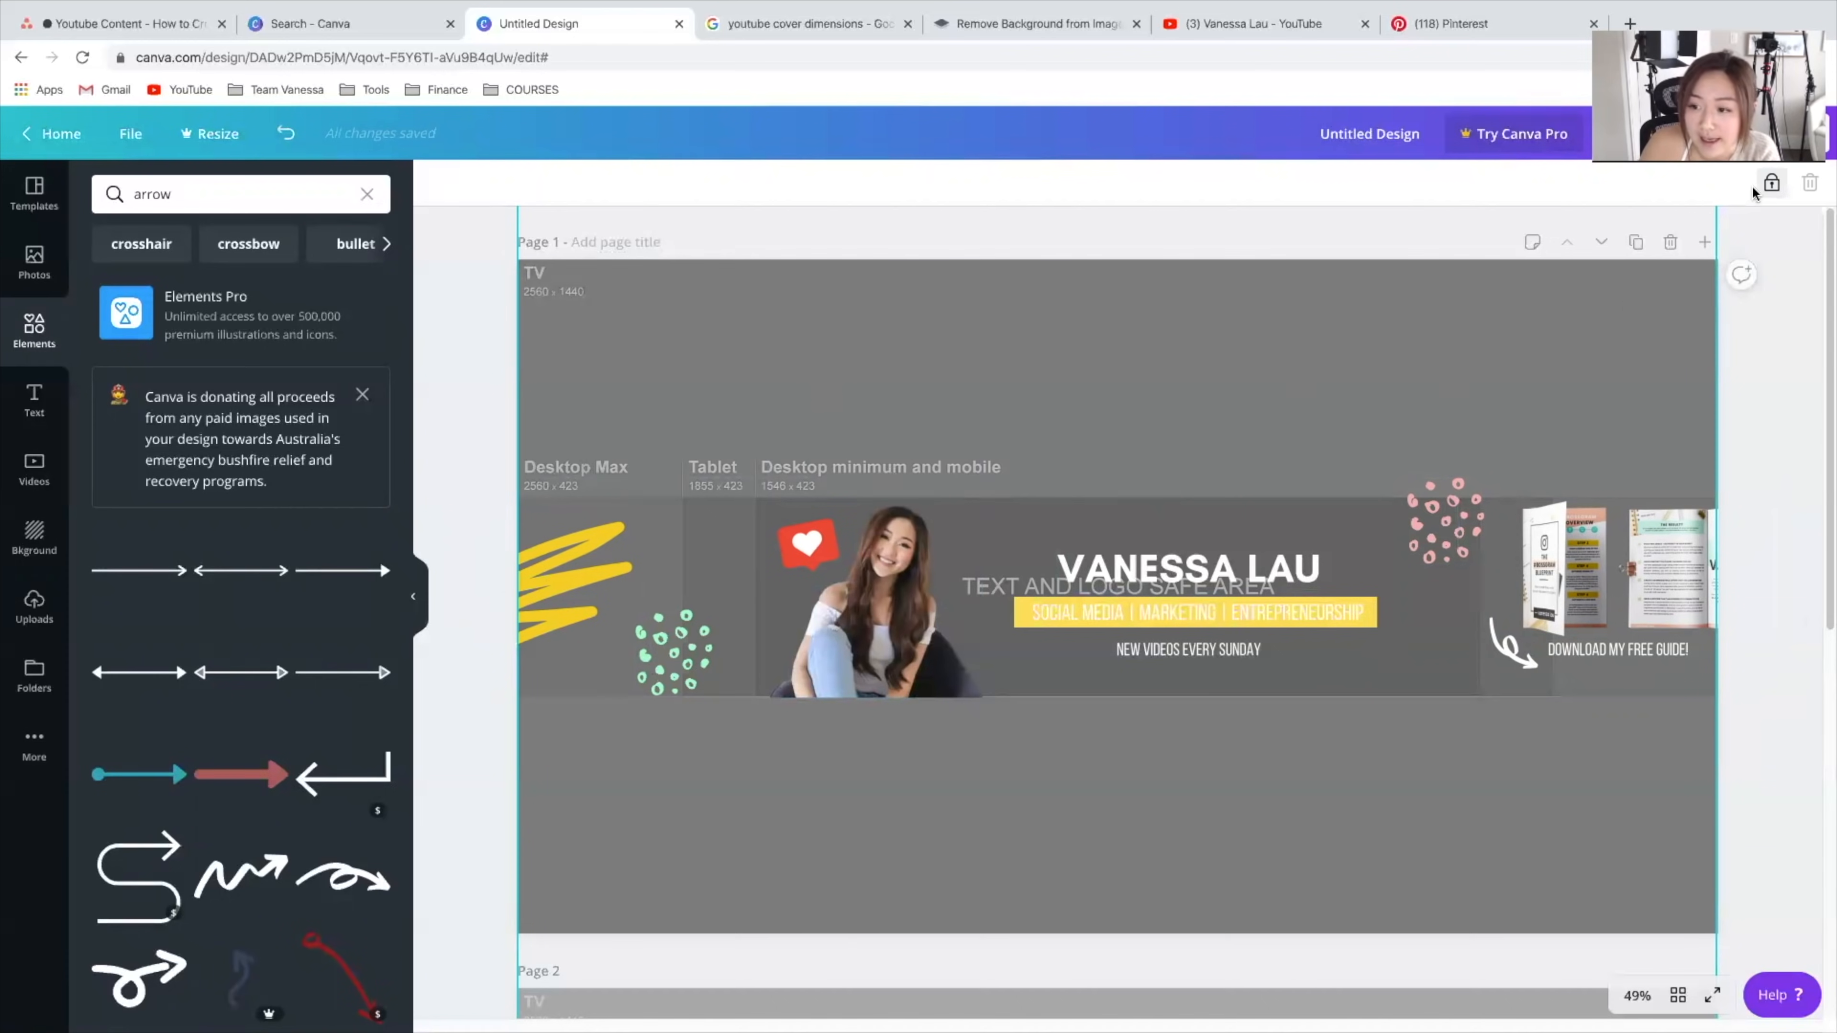
{"action": "left_click", "coordinate": [1771, 184]}
{"action": "left_click", "coordinate": [1694, 183]}
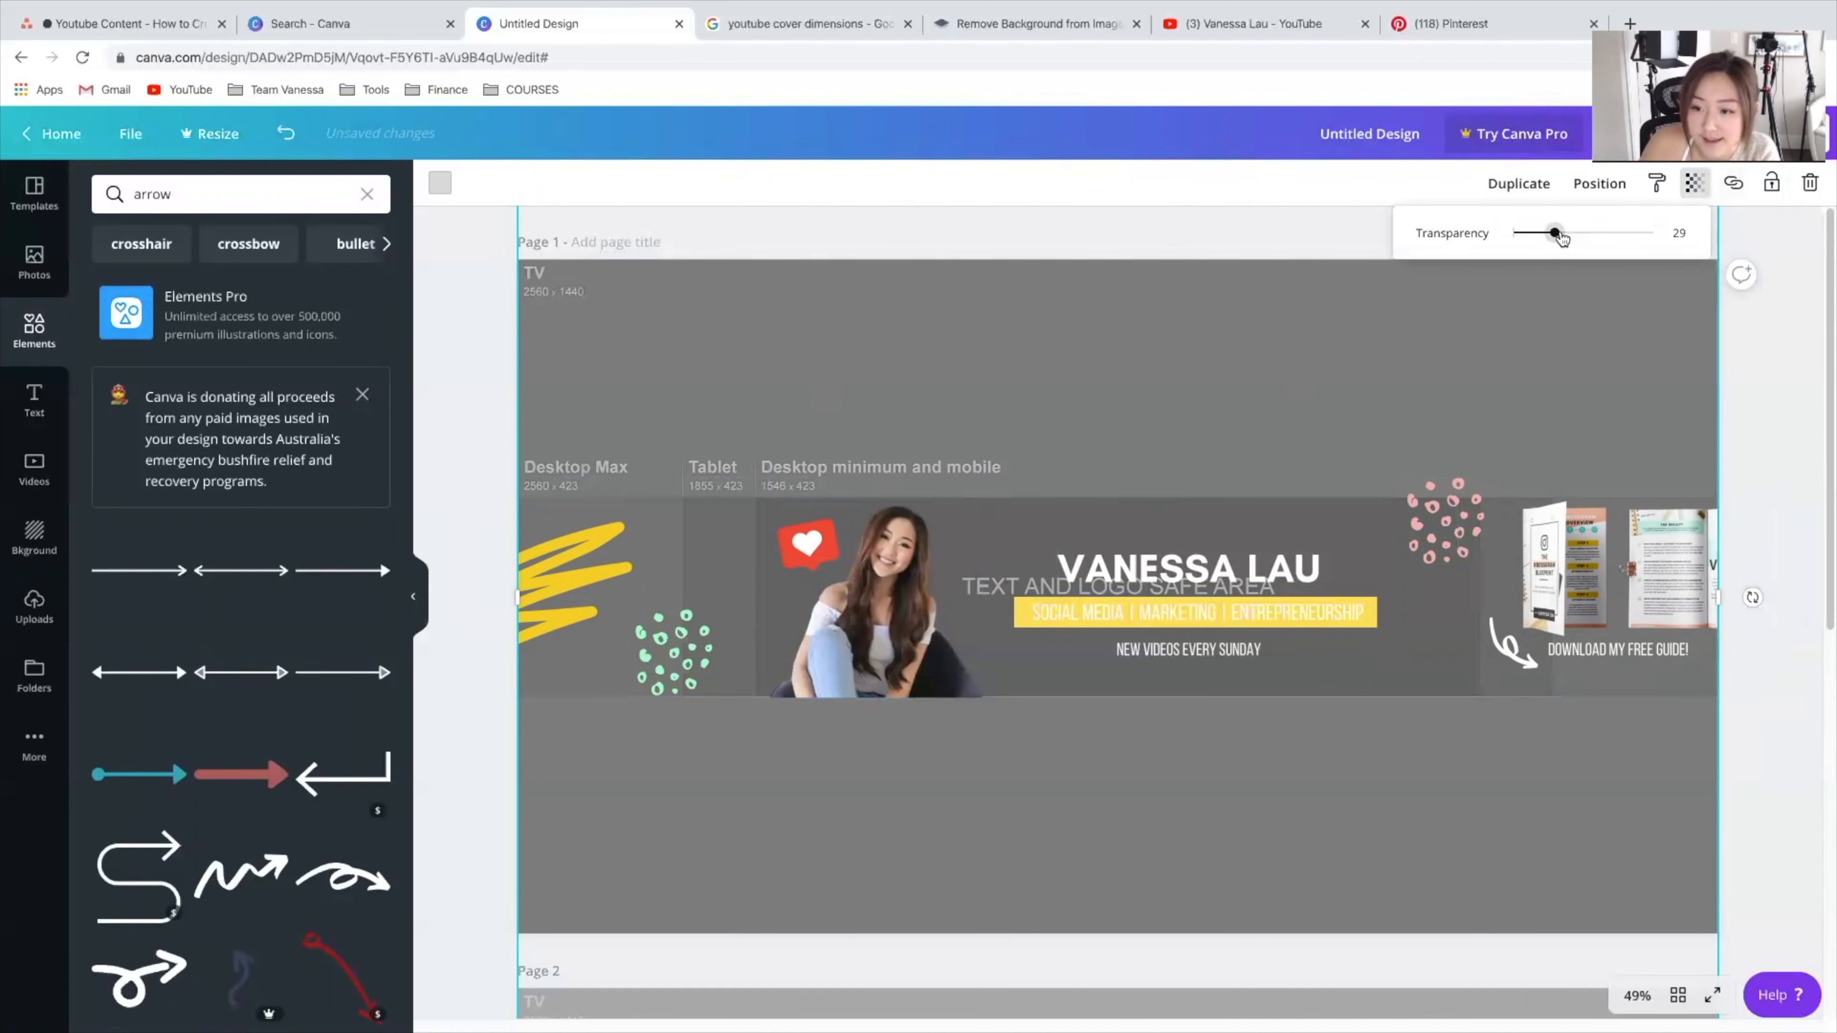
{"action": "left_click_drag", "start_coordinate": [1558, 232], "coordinate": [1760, 262]}
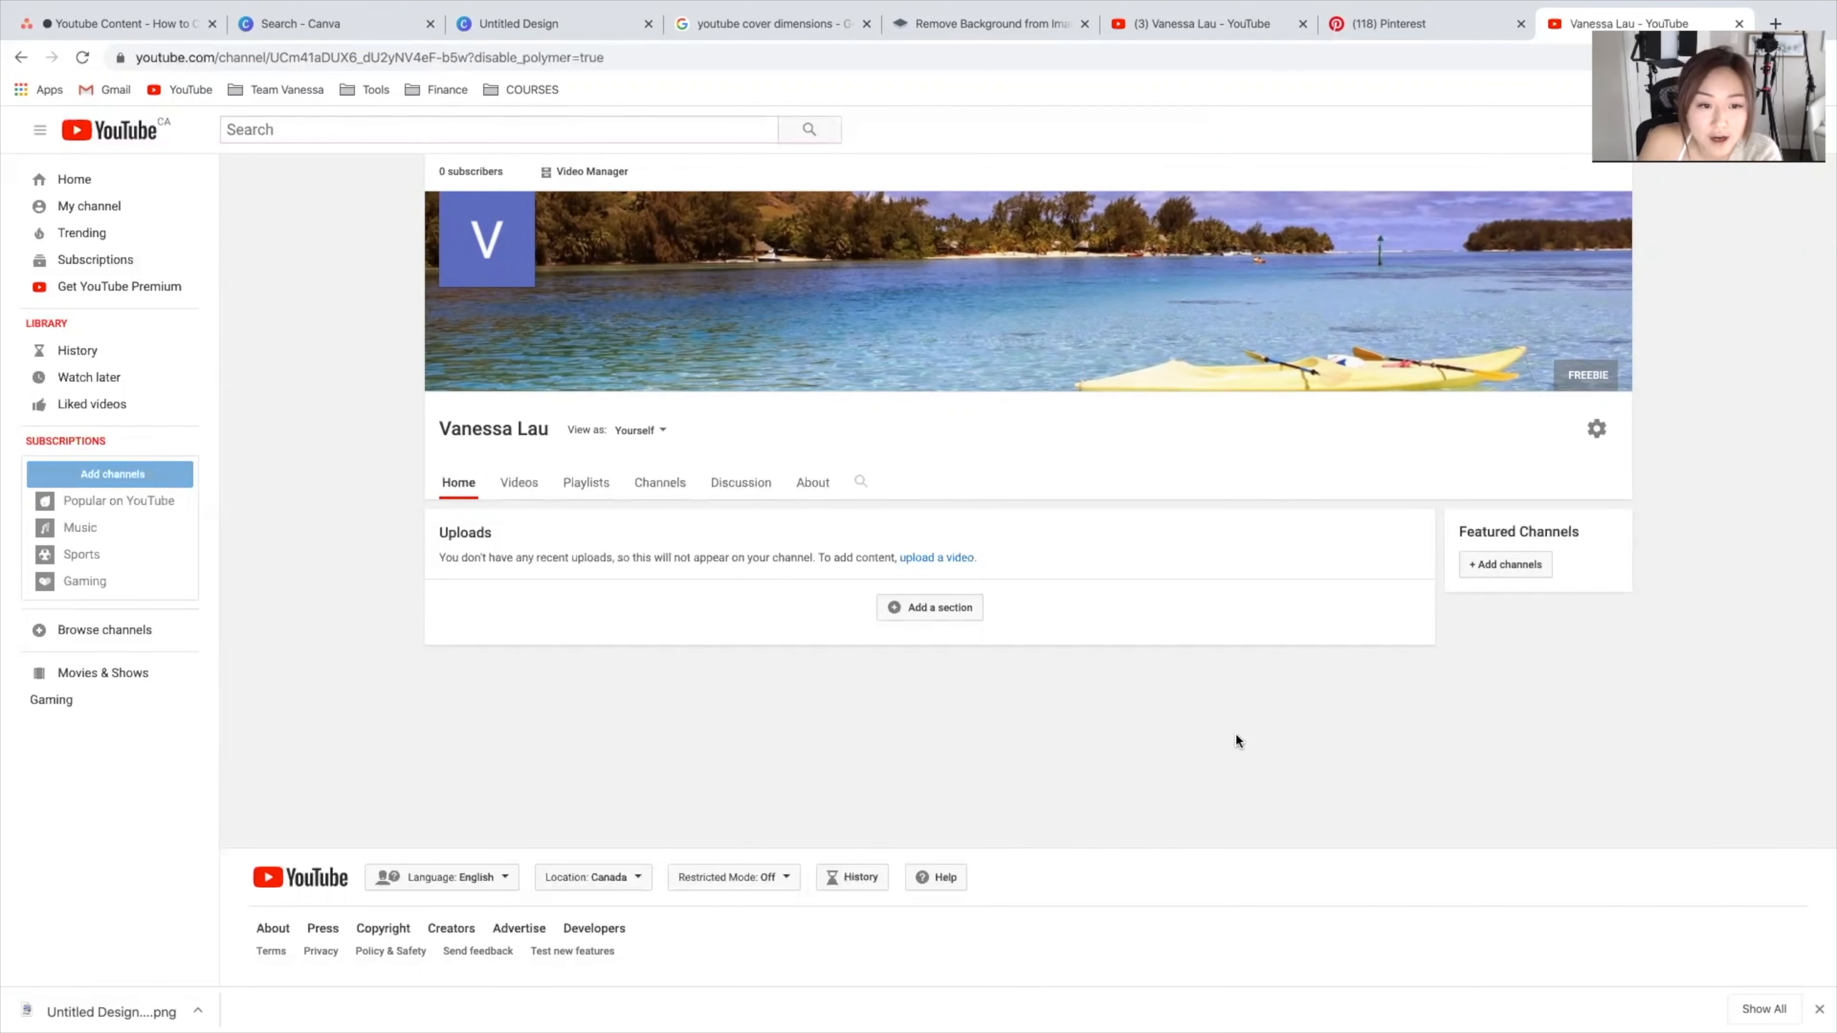
Step: Edit the YouTube channel's art by uploading the downloaded Untitled Design PNG and apply it as the new banner
{"action": "left_click", "coordinate": [1614, 208]}
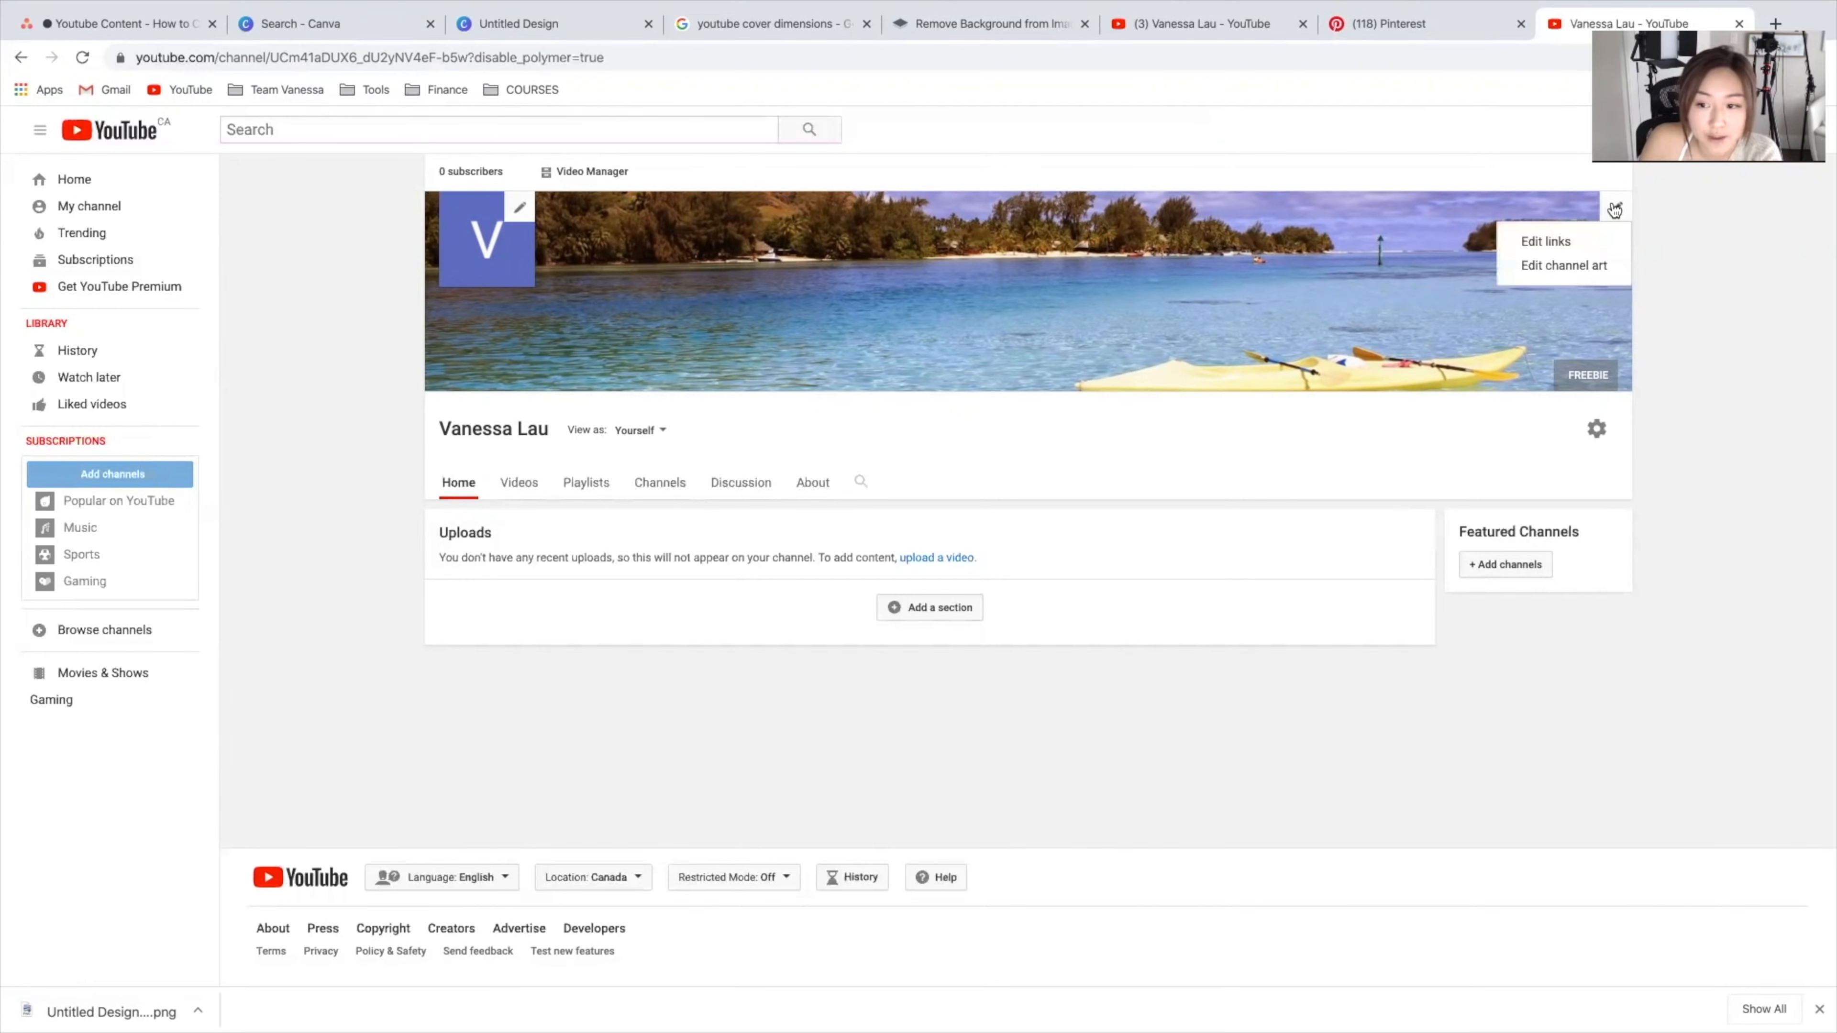
{"action": "left_click", "coordinate": [1552, 268]}
{"action": "left_click_drag", "start_coordinate": [47, 1007], "coordinate": [812, 540]}
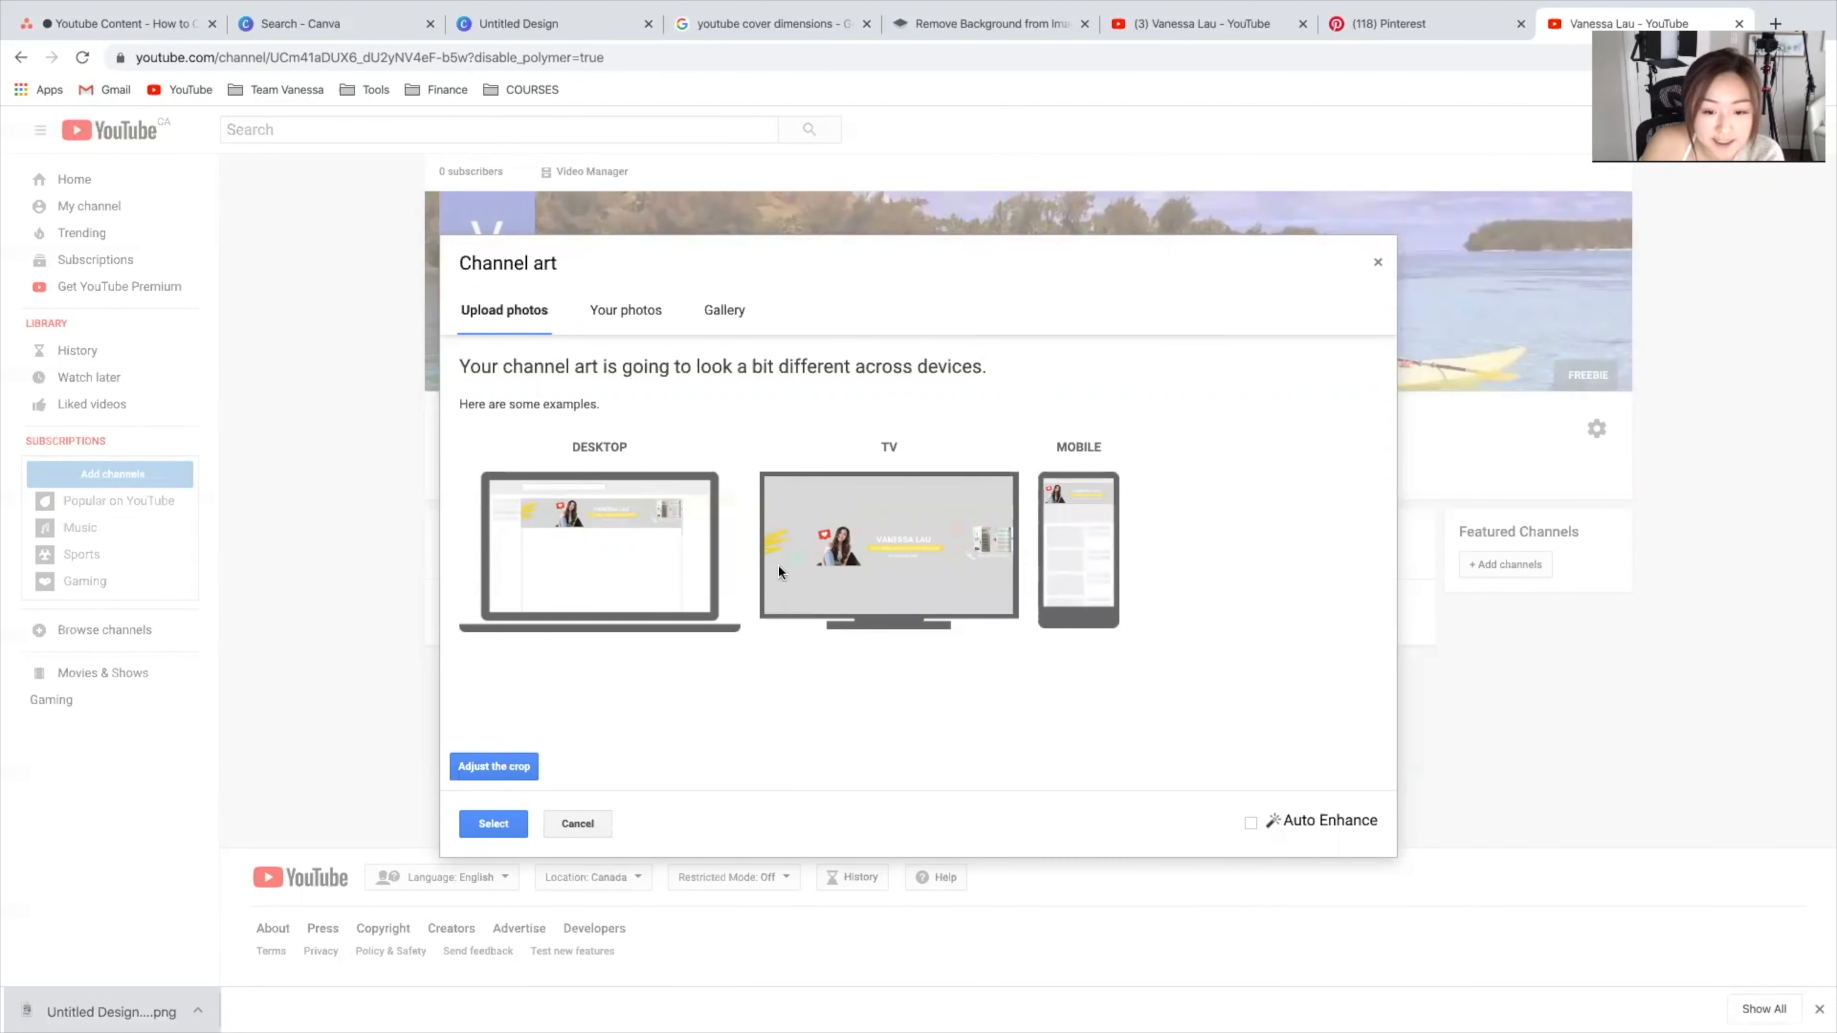
{"action": "left_click", "coordinate": [494, 824]}
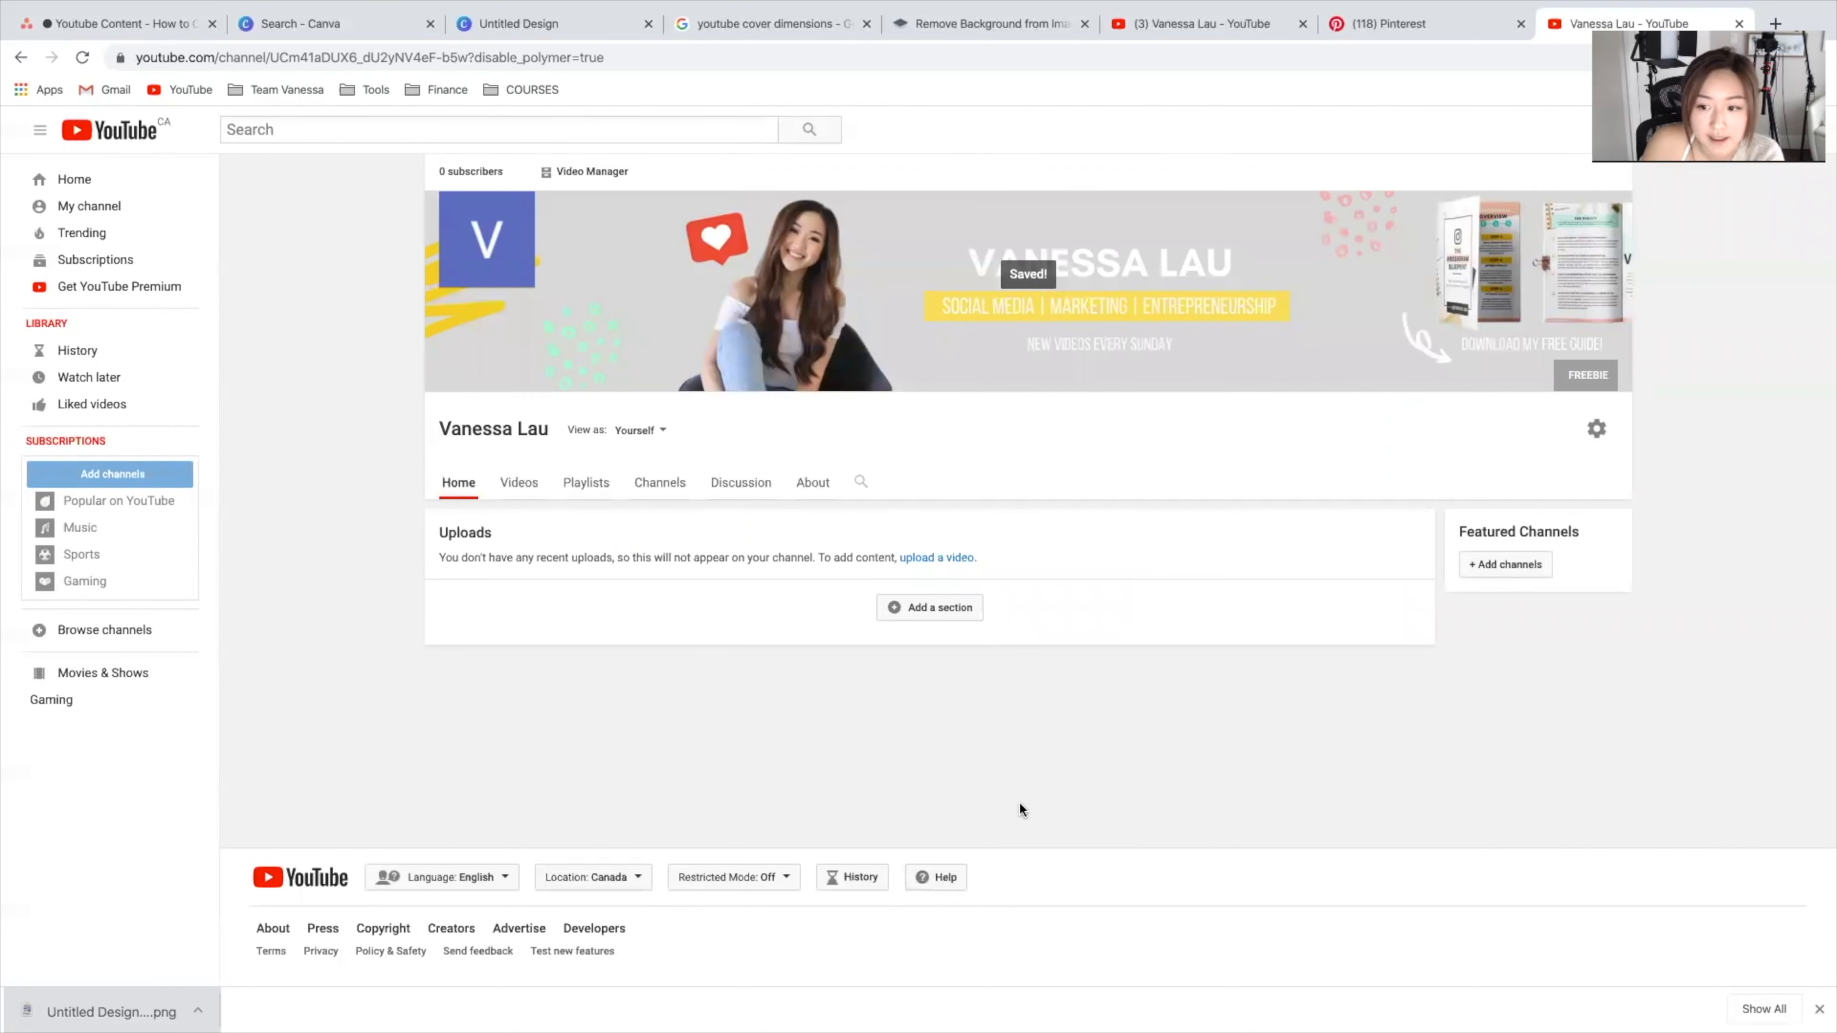